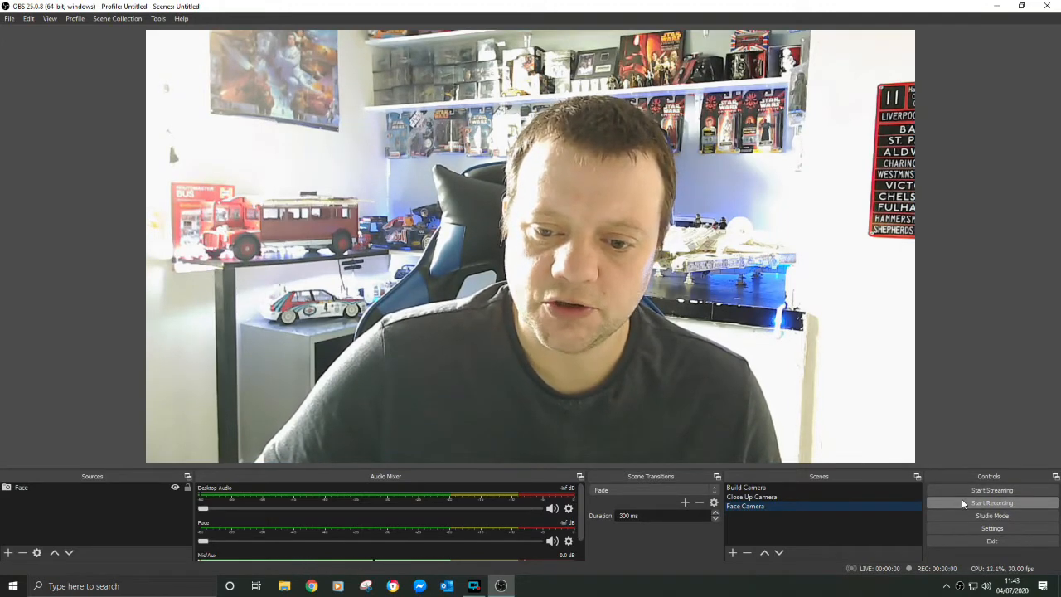
# Switch to the Build Camera scene, turn off its webcam's automatic white balance and lower the white balance slightly
pyautogui.click(879, 496)
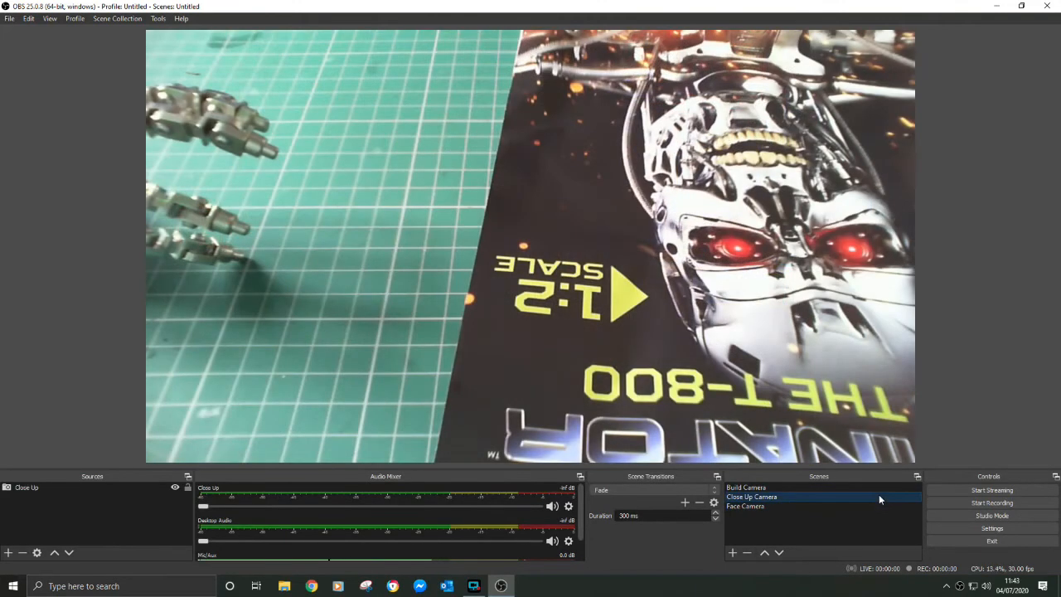
pyautogui.click(872, 489)
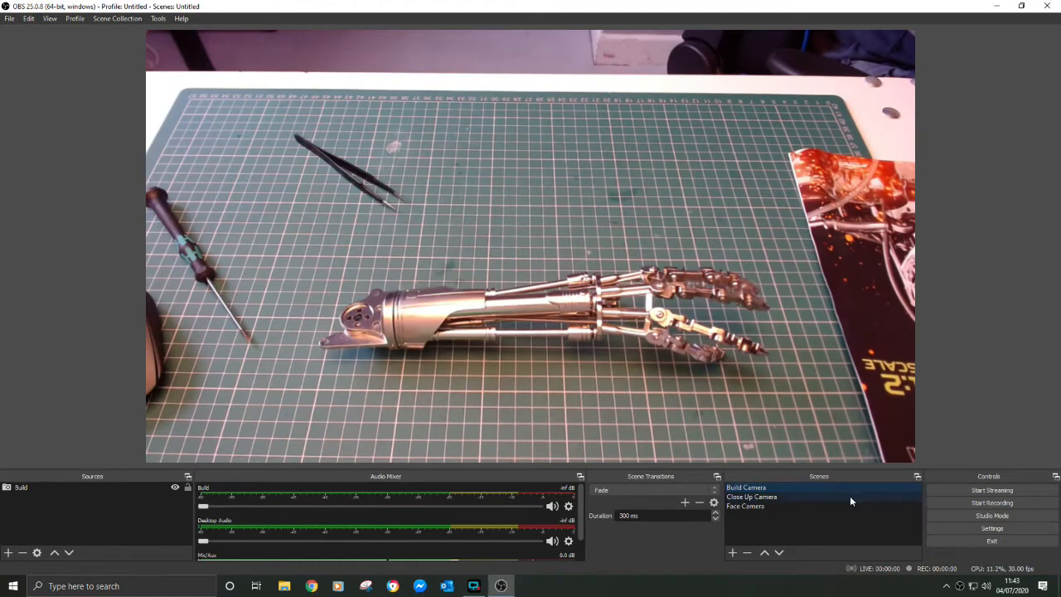
pyautogui.click(569, 506)
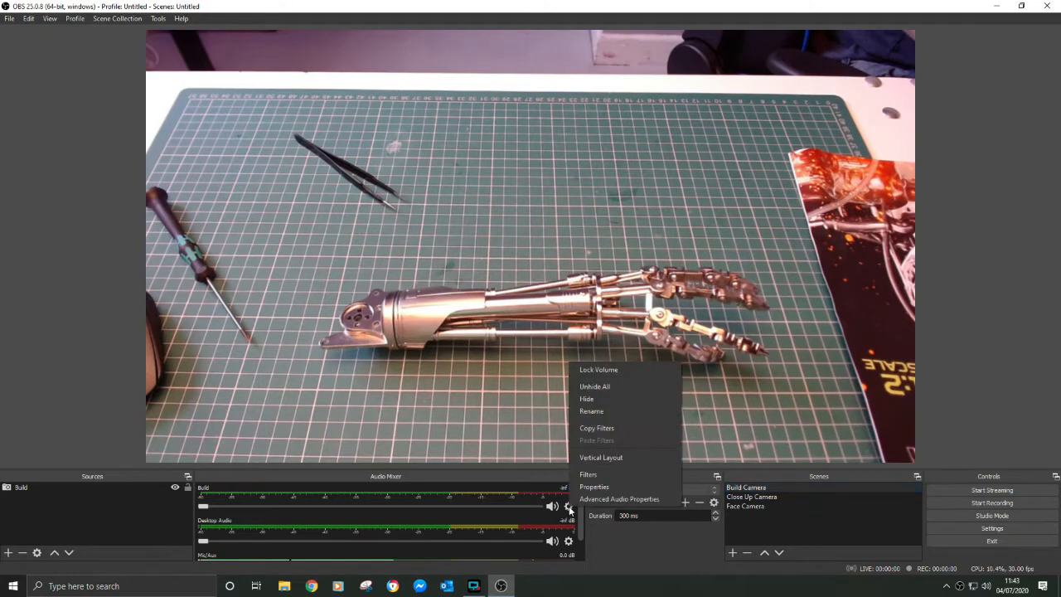
pyautogui.click(593, 486)
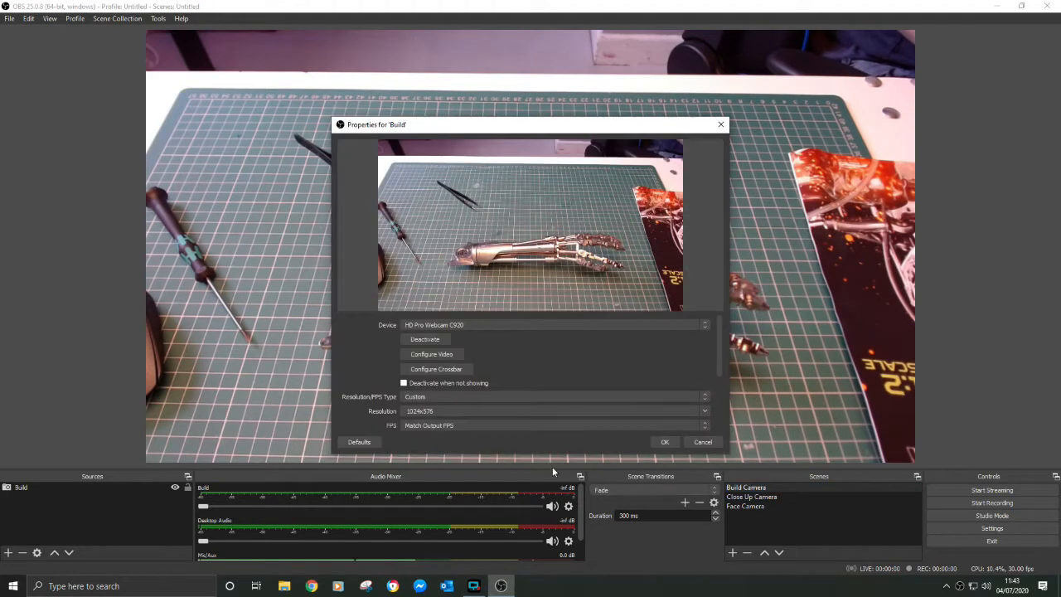
pyautogui.click(444, 355)
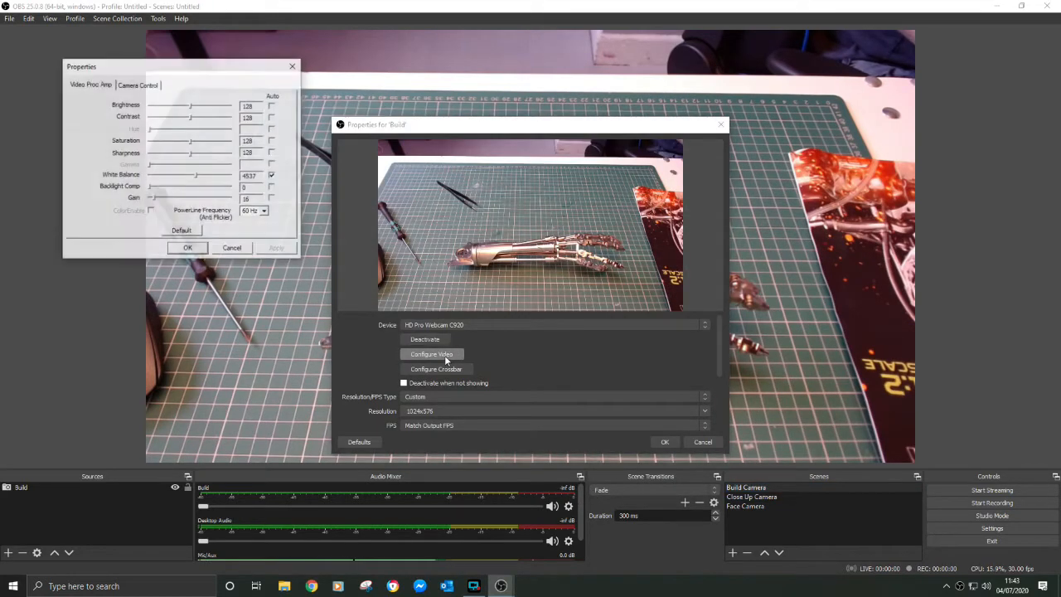
pyautogui.click(272, 175)
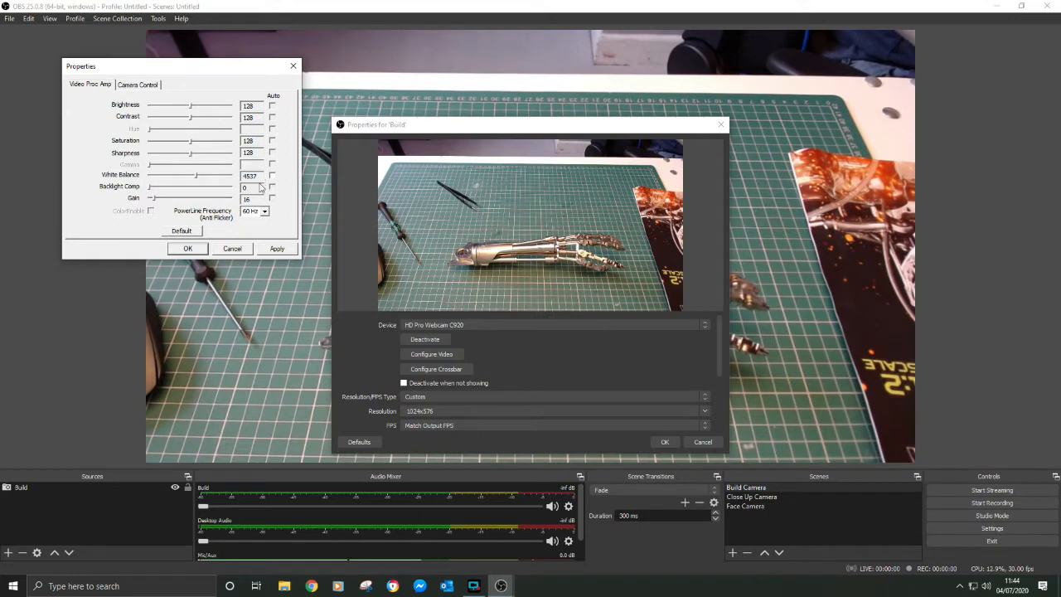
pyautogui.moveTo(196, 175); pyautogui.dragTo(194, 179)
pyautogui.click(276, 249)
pyautogui.click(201, 252)
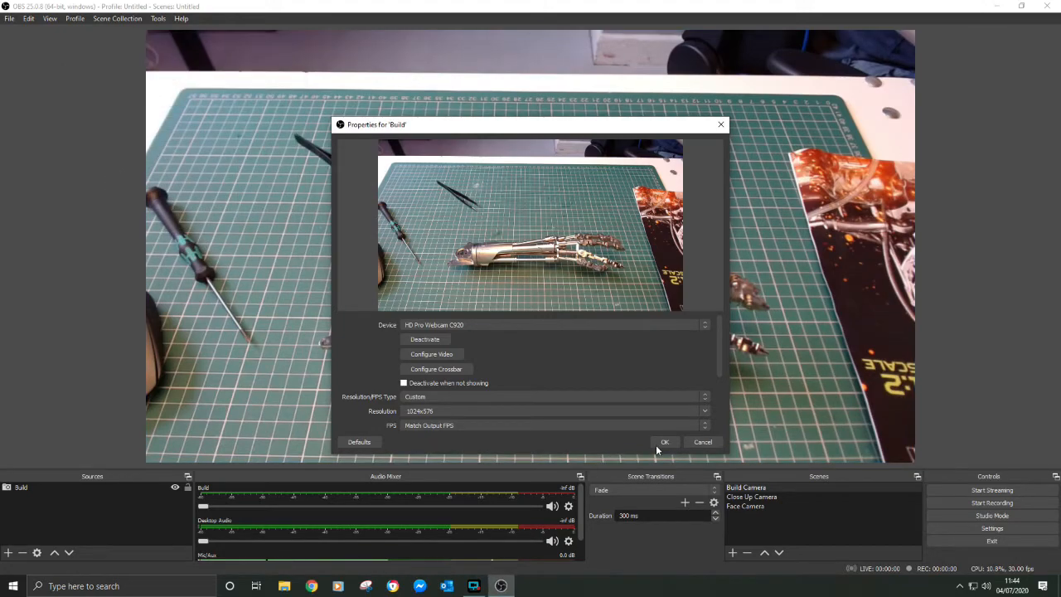
pyautogui.click(657, 442)
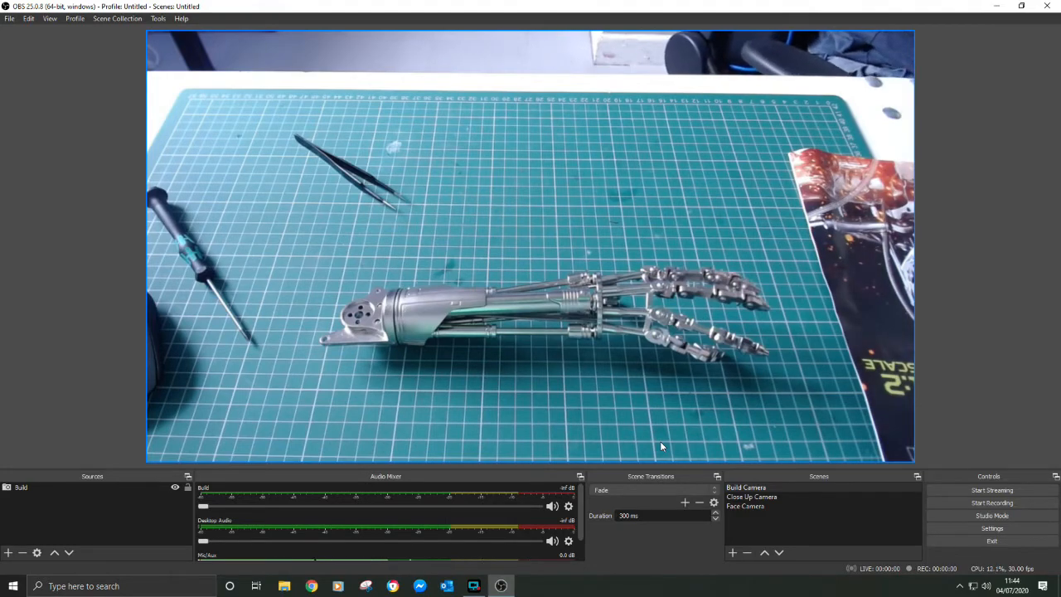
# Show the Close Up Camera scene, and close OBS Studio
pyautogui.click(774, 498)
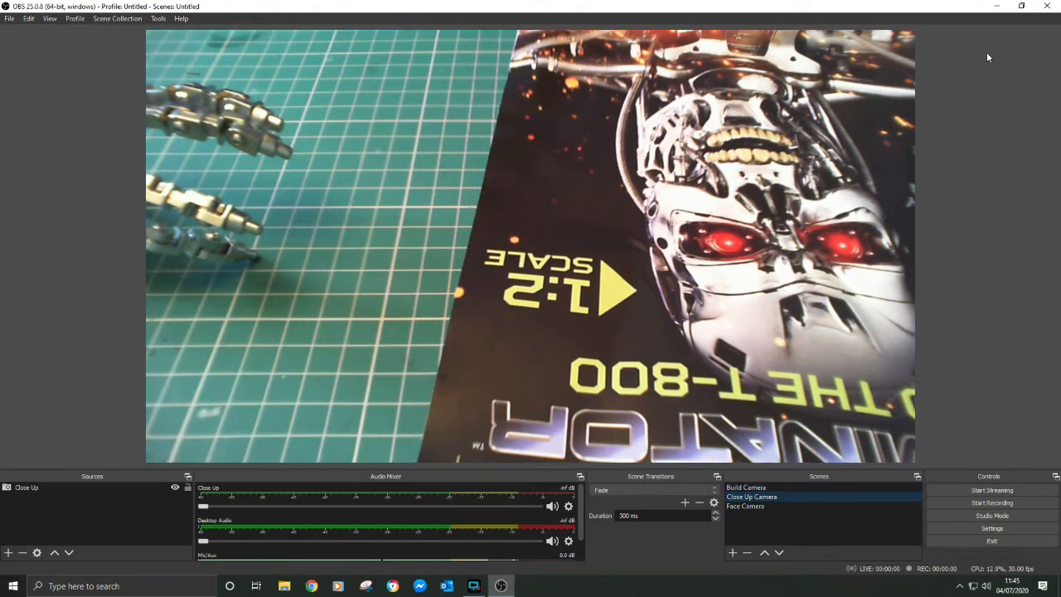
pyautogui.click(1048, 6)
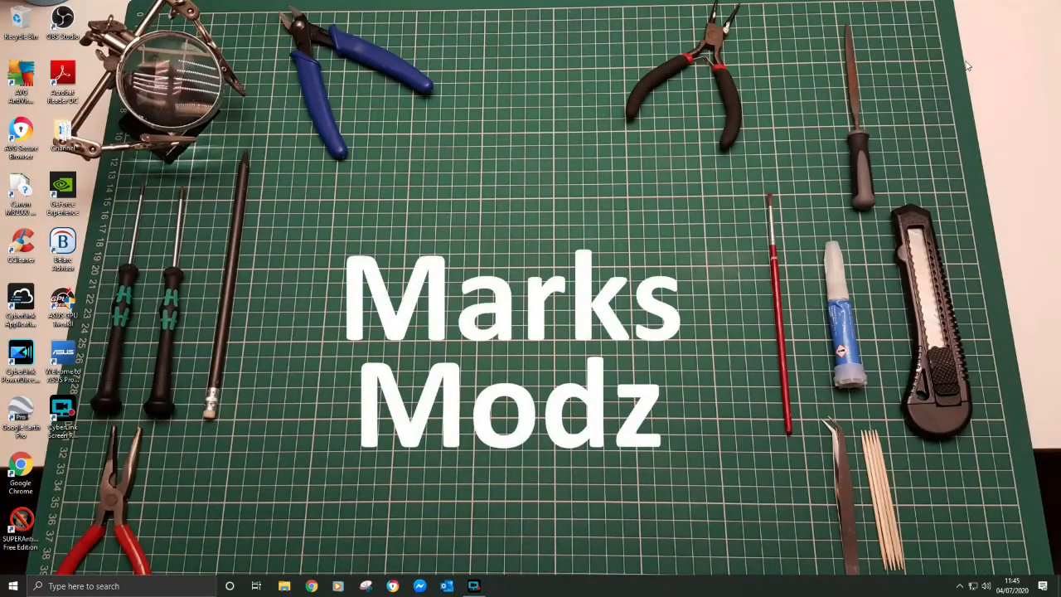
# Open File Explorer, look over the recorded clips in the Videos folder and close the window
pyautogui.click(285, 586)
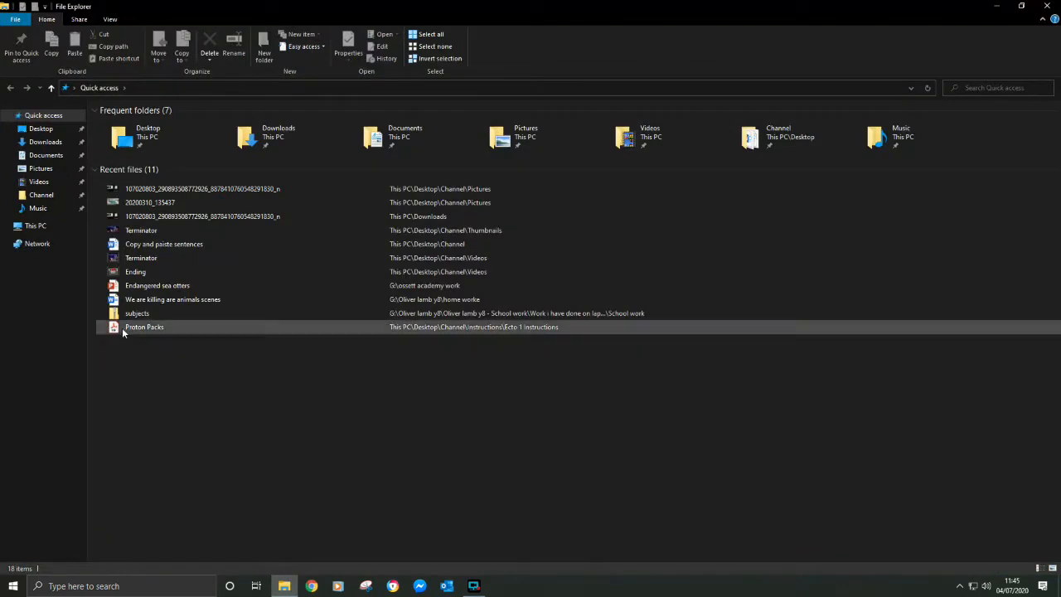
pyautogui.click(38, 181)
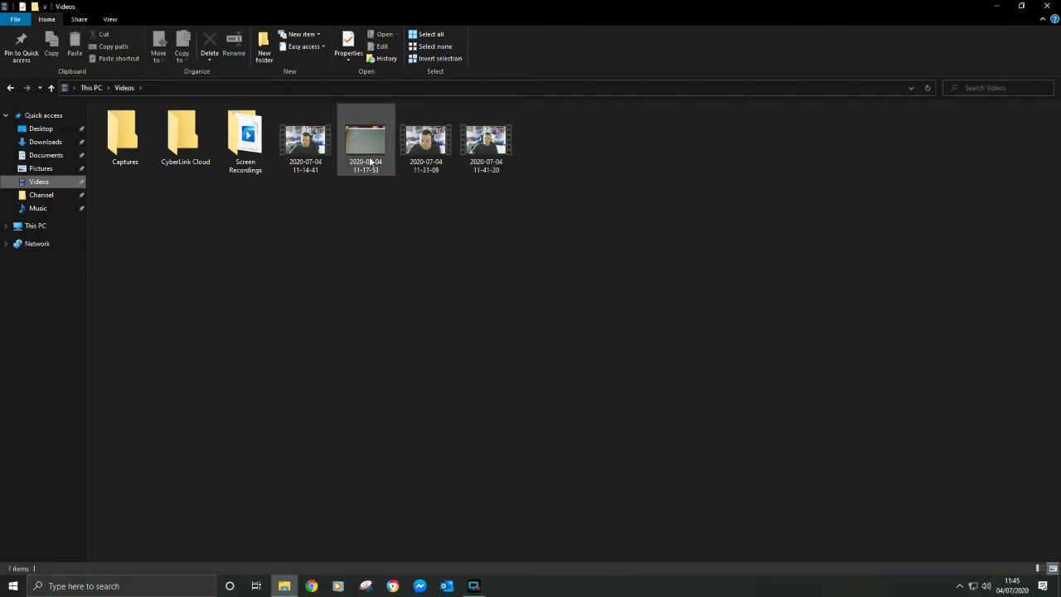
pyautogui.moveTo(415, 177)
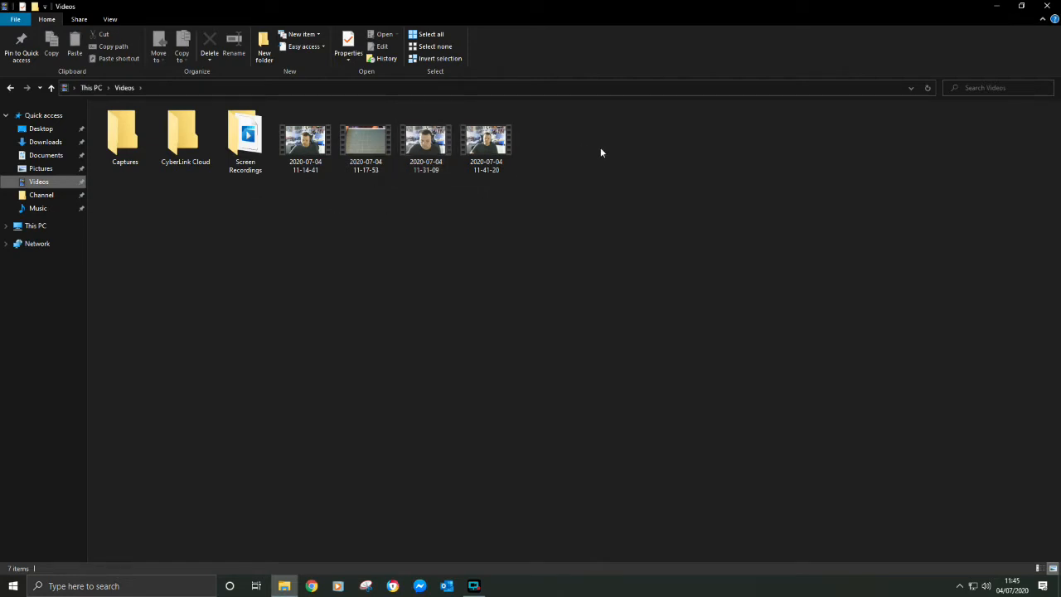
pyautogui.click(1049, 6)
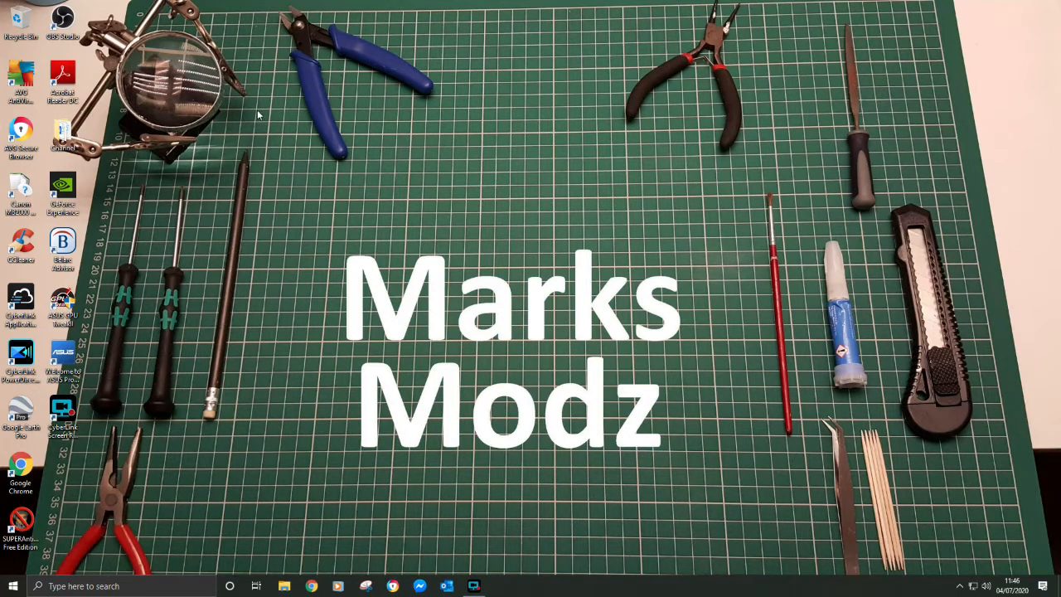
# Launch CyberLink PowerDirector, accepting its licence and privacy terms, and view the Capture workspace before returning to Edit
pyautogui.click(21, 361)
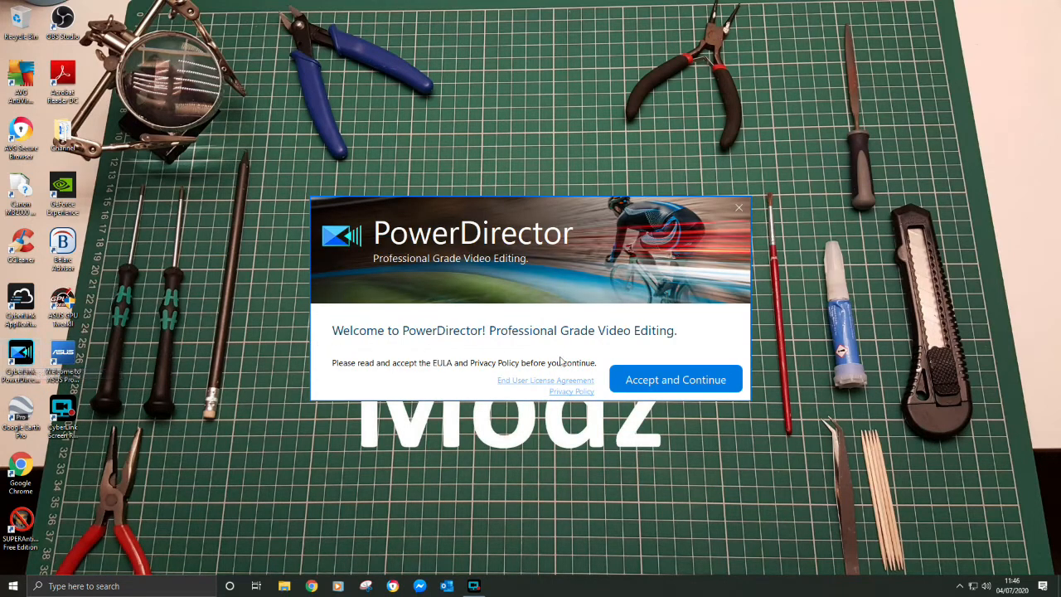
pyautogui.click(667, 380)
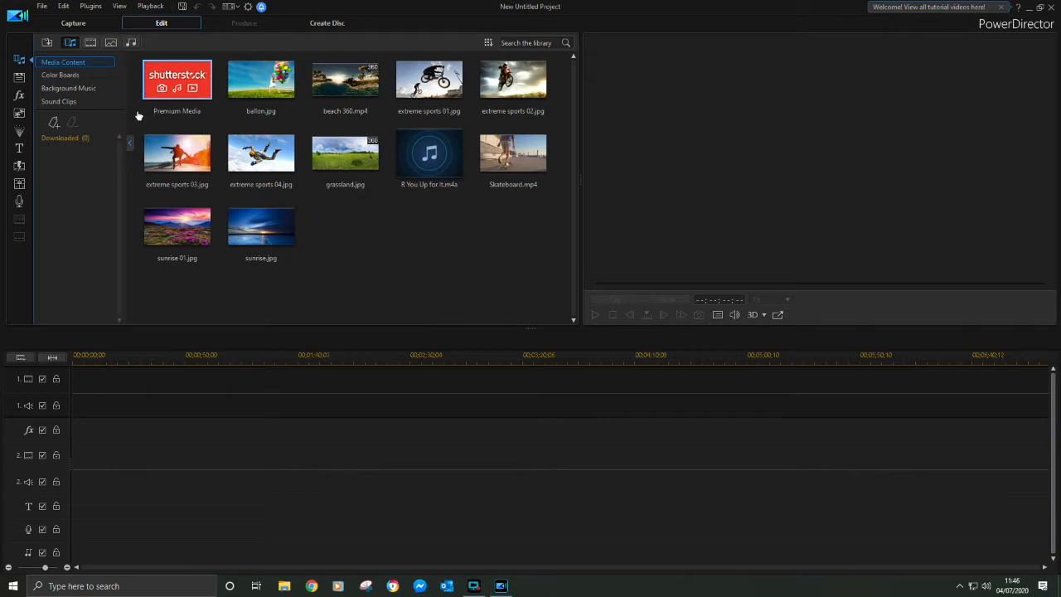
pyautogui.click(67, 26)
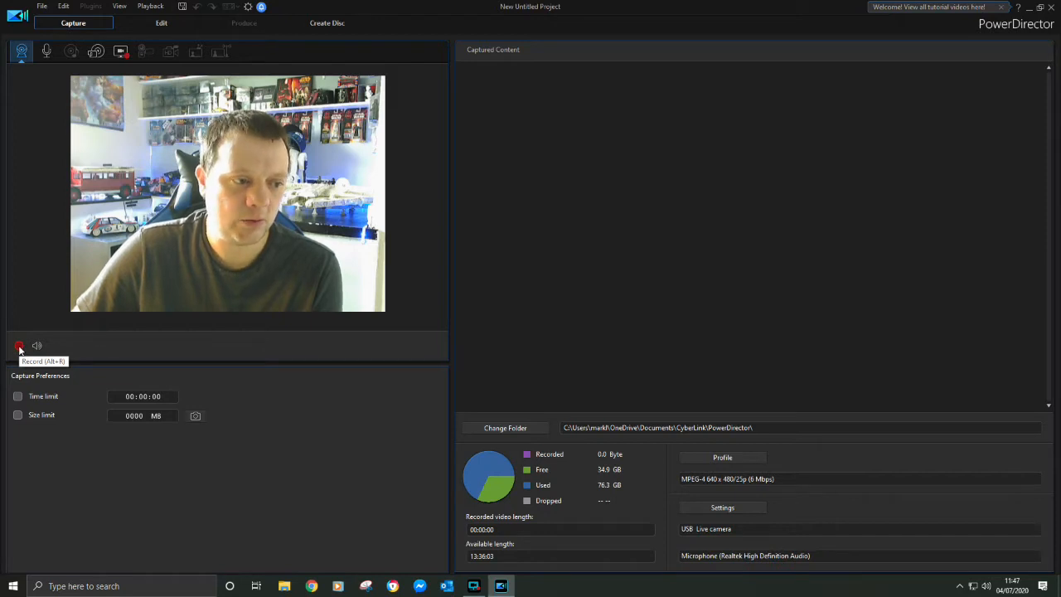
pyautogui.click(167, 25)
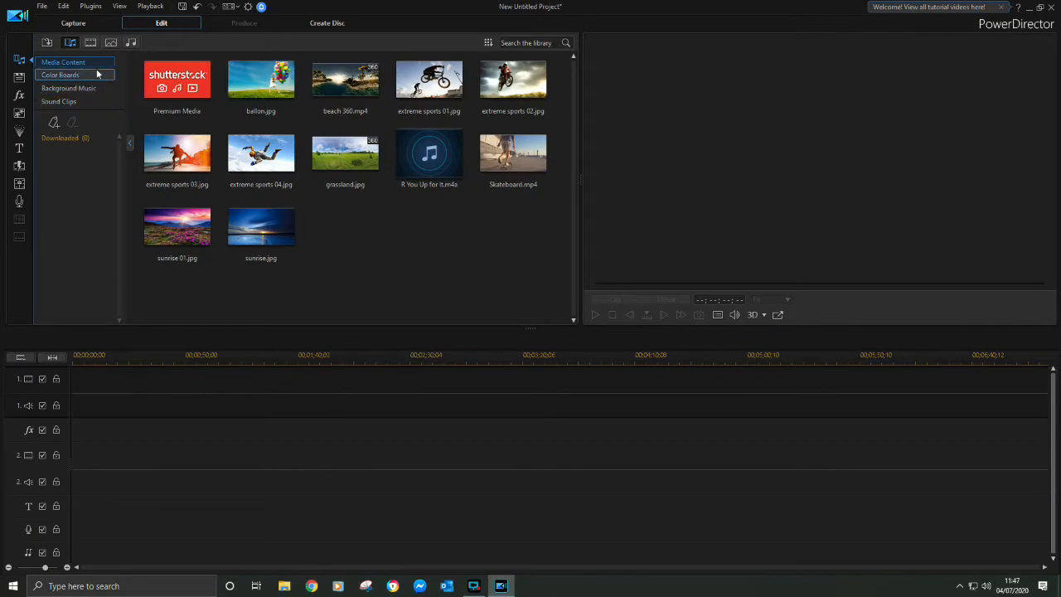
pyautogui.click(42, 6)
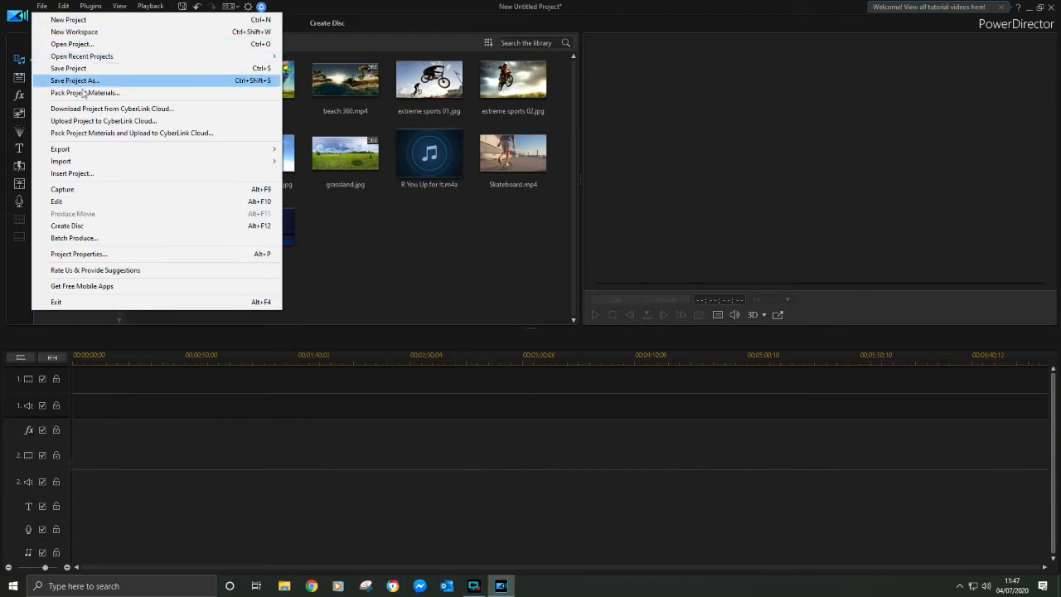
pyautogui.moveTo(135, 165)
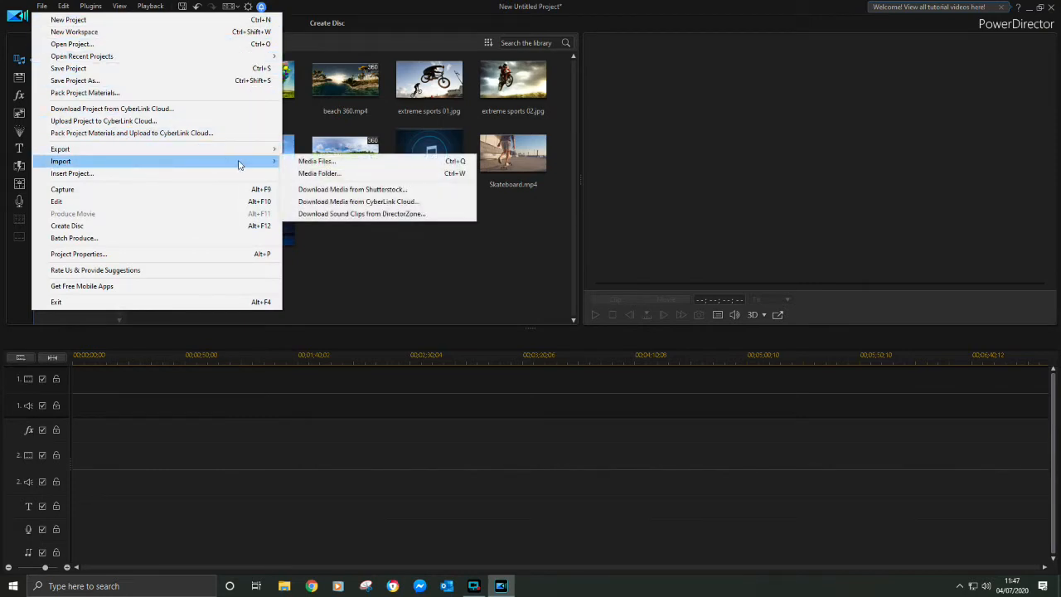
pyautogui.click(297, 164)
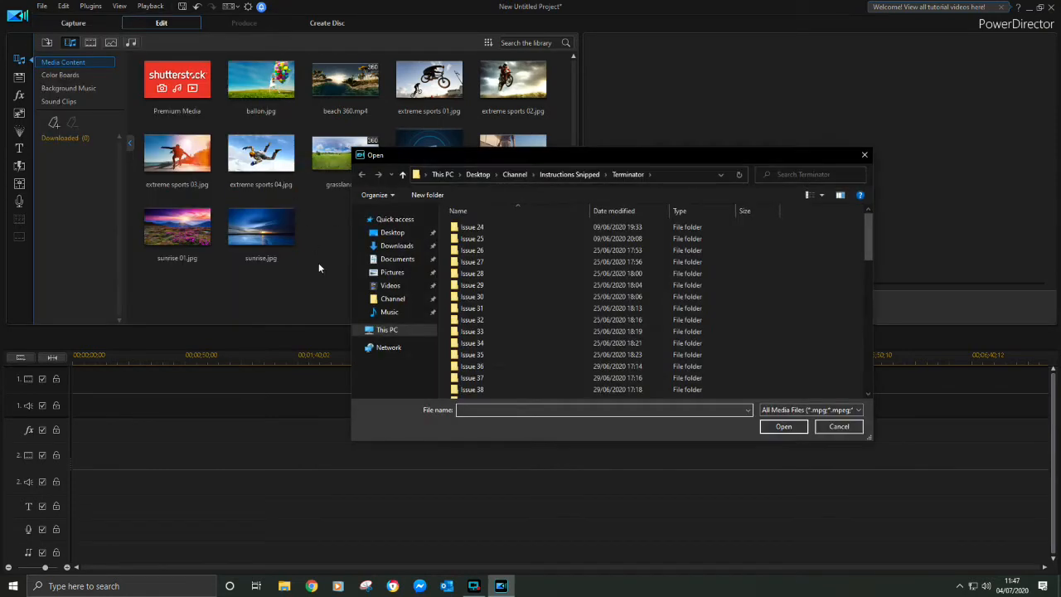
pyautogui.click(396, 287)
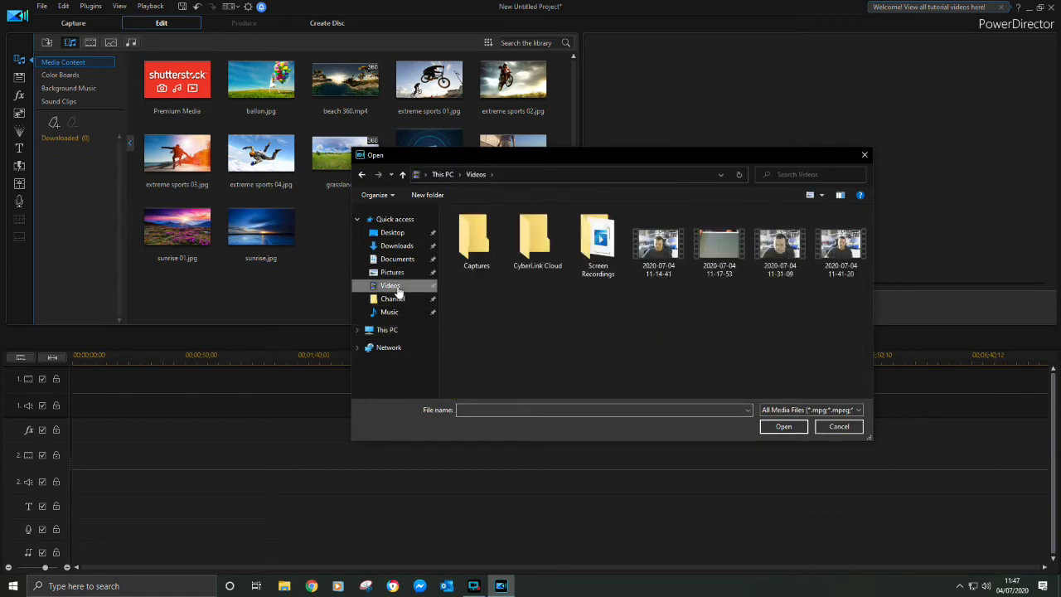
pyautogui.moveTo(809, 280); pyautogui.dragTo(652, 261)
pyautogui.click(779, 427)
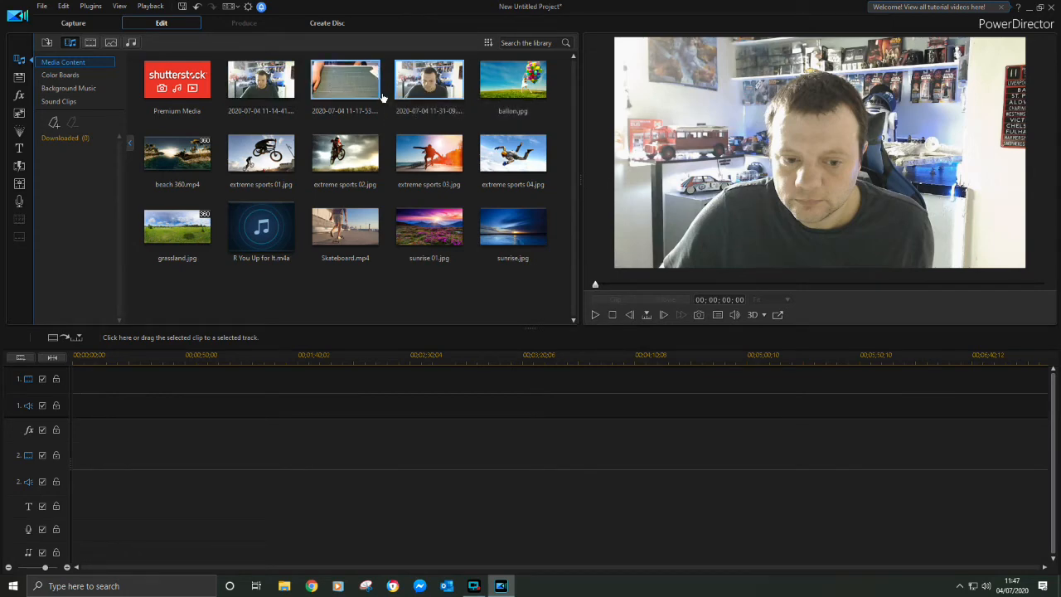
# Import the Ending video from the Channel\Videos folder on the Desktop into the media library
pyautogui.click(42, 7)
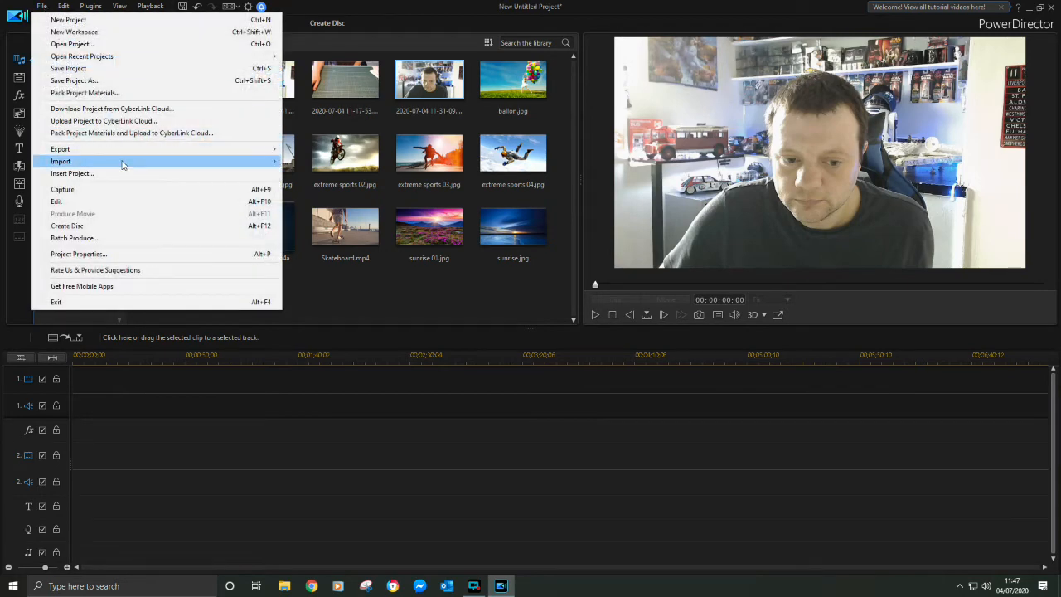
pyautogui.moveTo(122, 161)
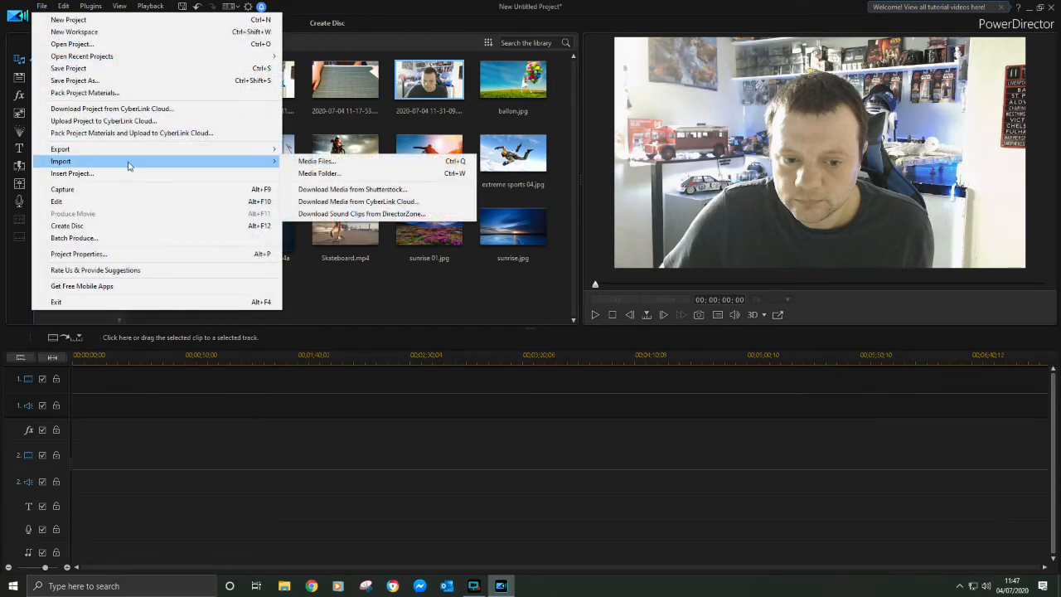
pyautogui.click(322, 162)
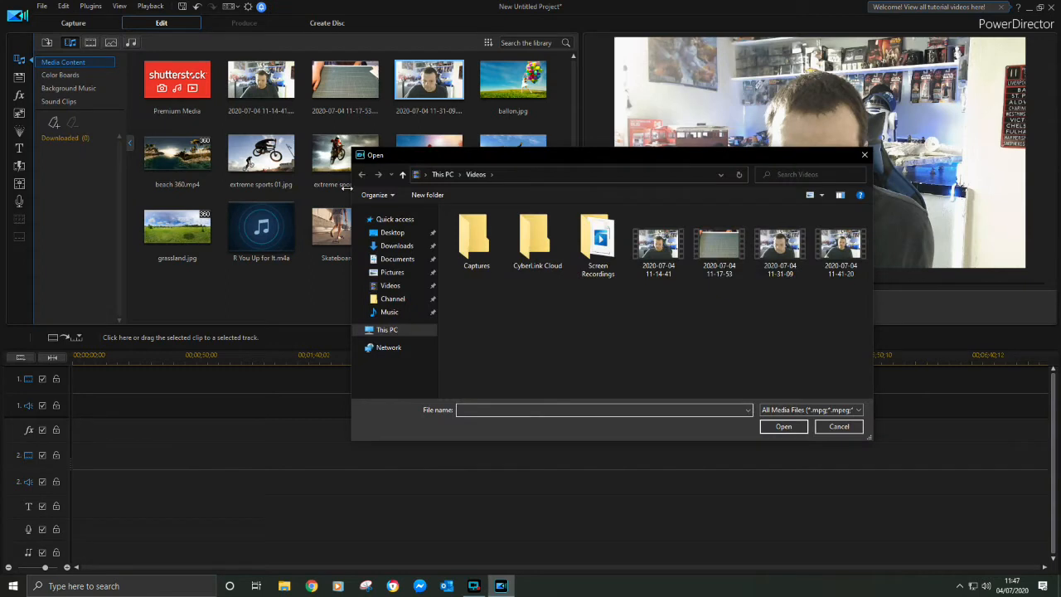
pyautogui.click(397, 301)
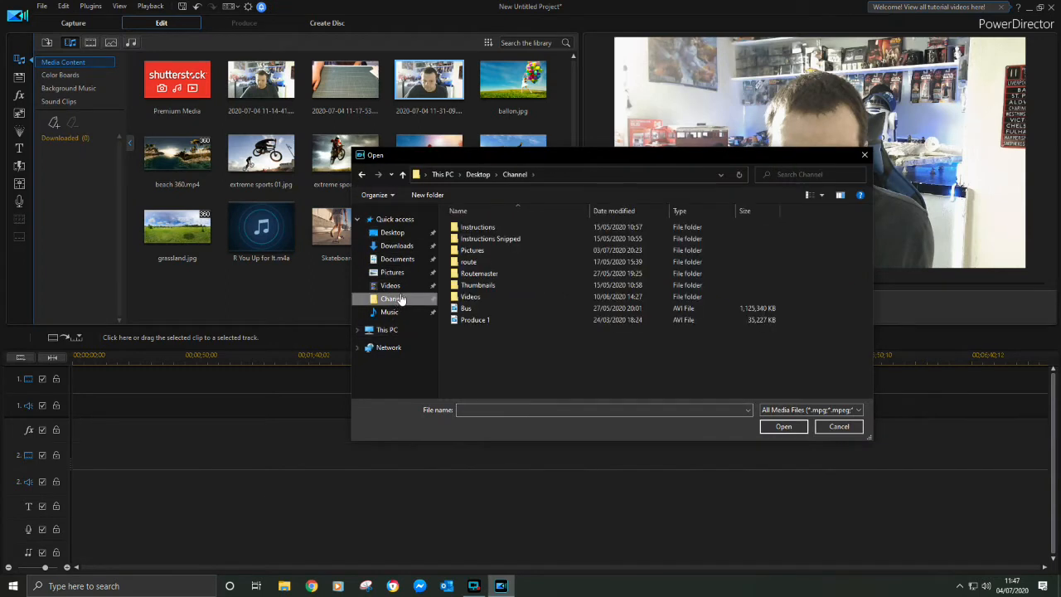
pyautogui.doubleClick(490, 296)
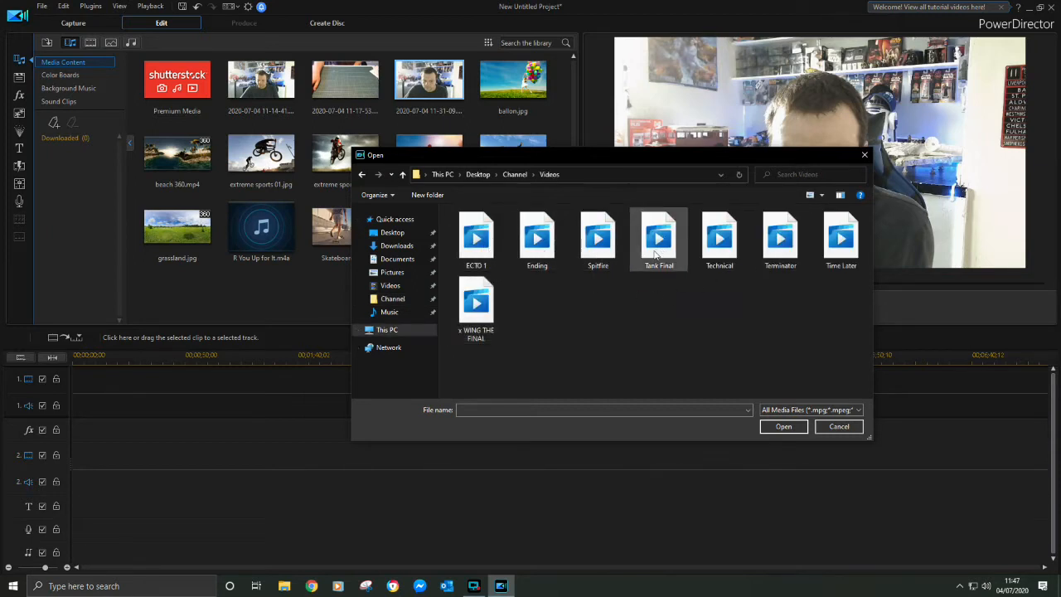
pyautogui.click(545, 252)
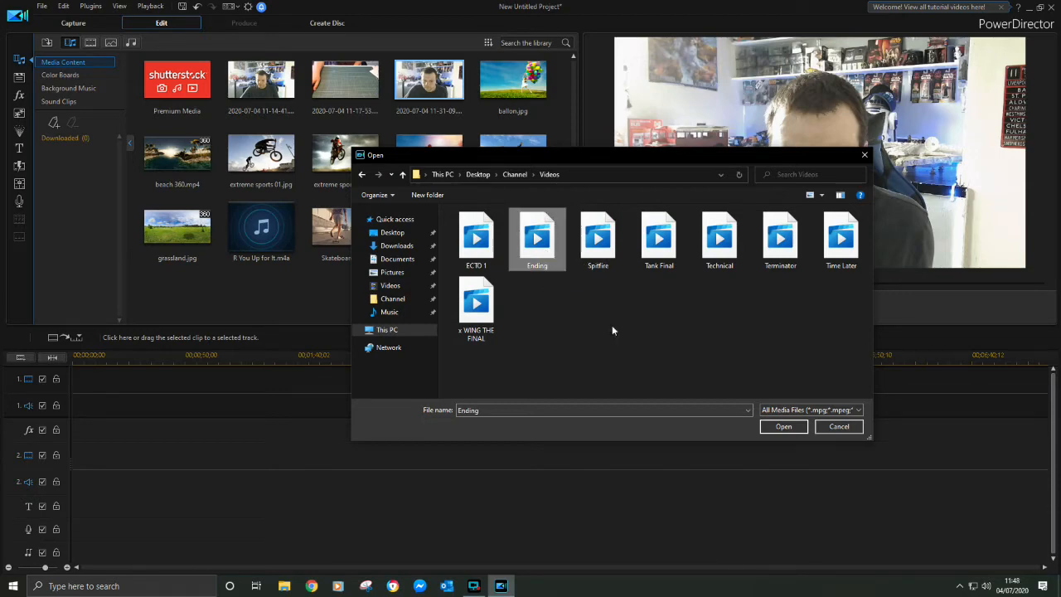
pyautogui.click(793, 427)
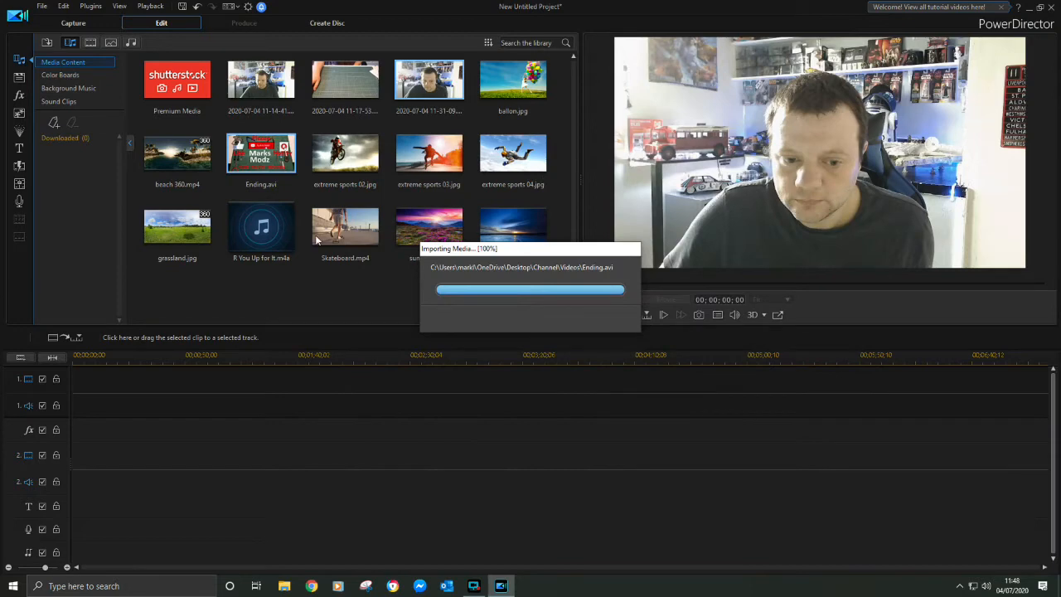
# Import the Terminator video from the Channel\Videos folder into the media library
pyautogui.click(46, 7)
pyautogui.moveTo(122, 162)
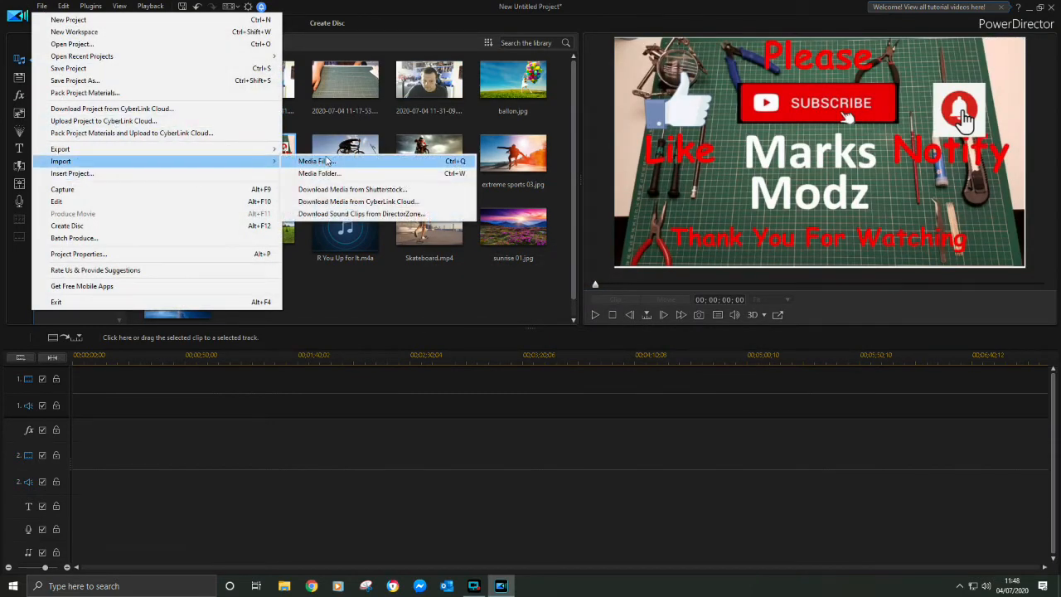
pyautogui.click(314, 162)
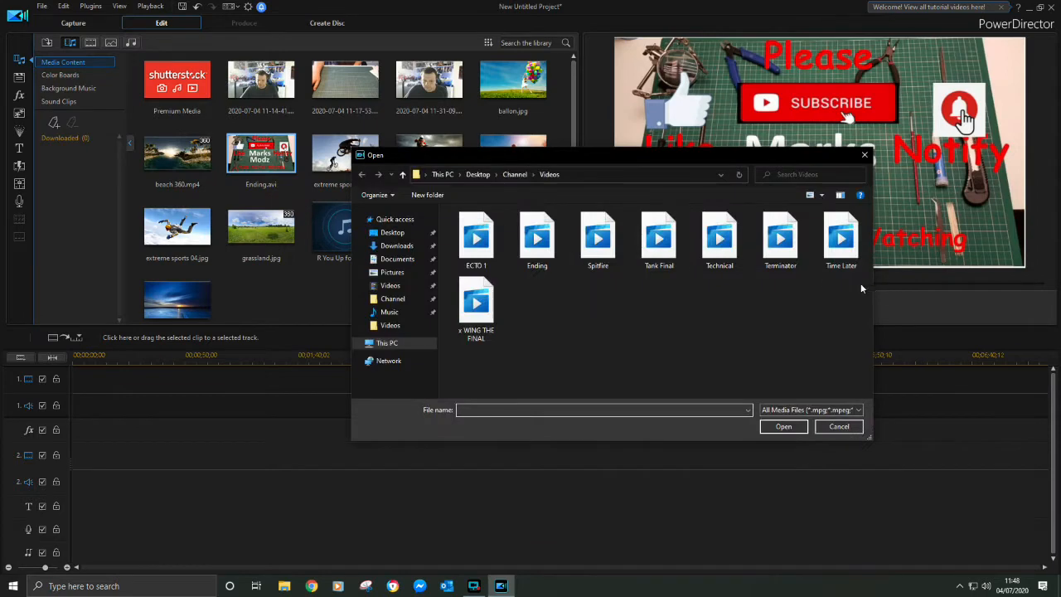
pyautogui.click(781, 241)
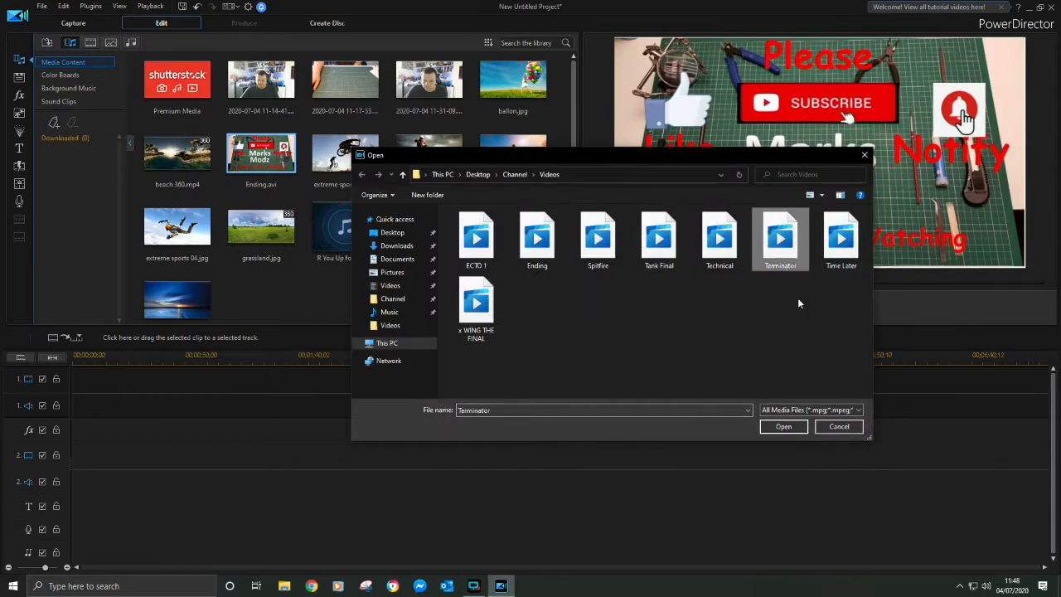
pyautogui.click(783, 426)
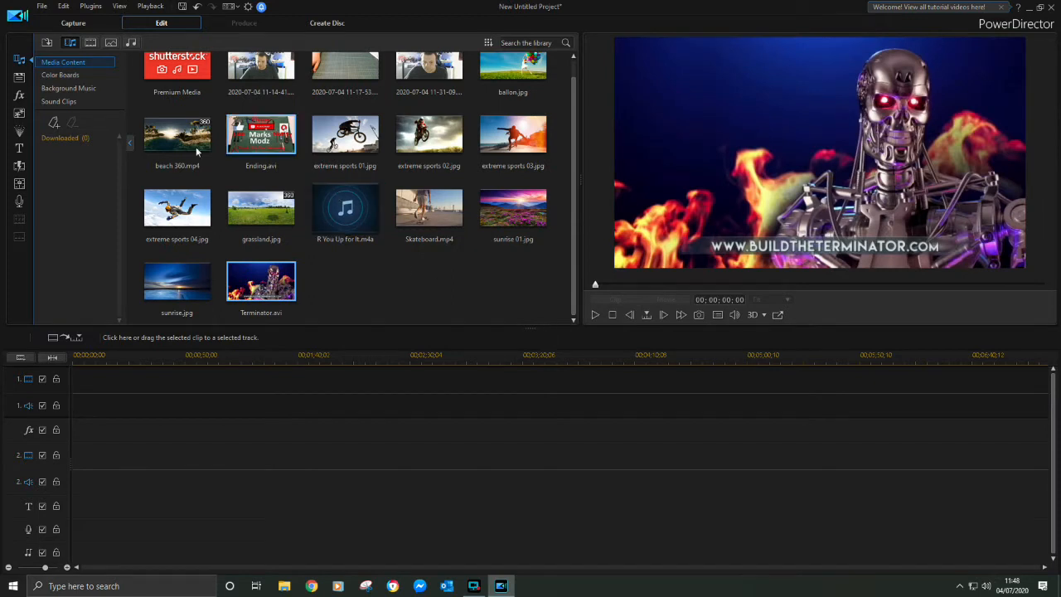
# Import the Issue 24 media folder from Desktop\Channel\Instructions Snipped\Terminator into the media library
pyautogui.click(41, 7)
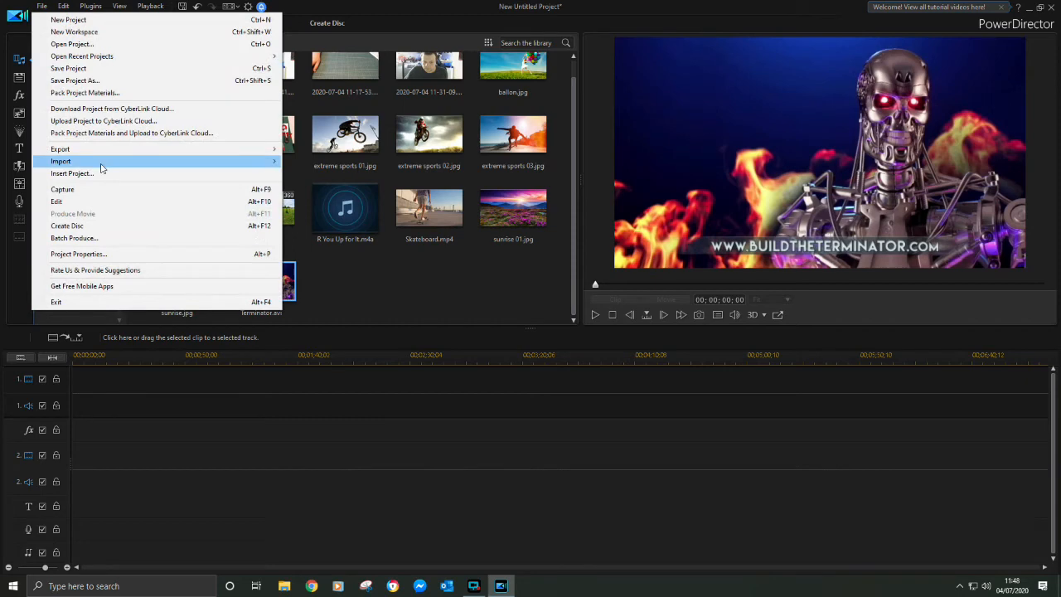
pyautogui.moveTo(103, 162)
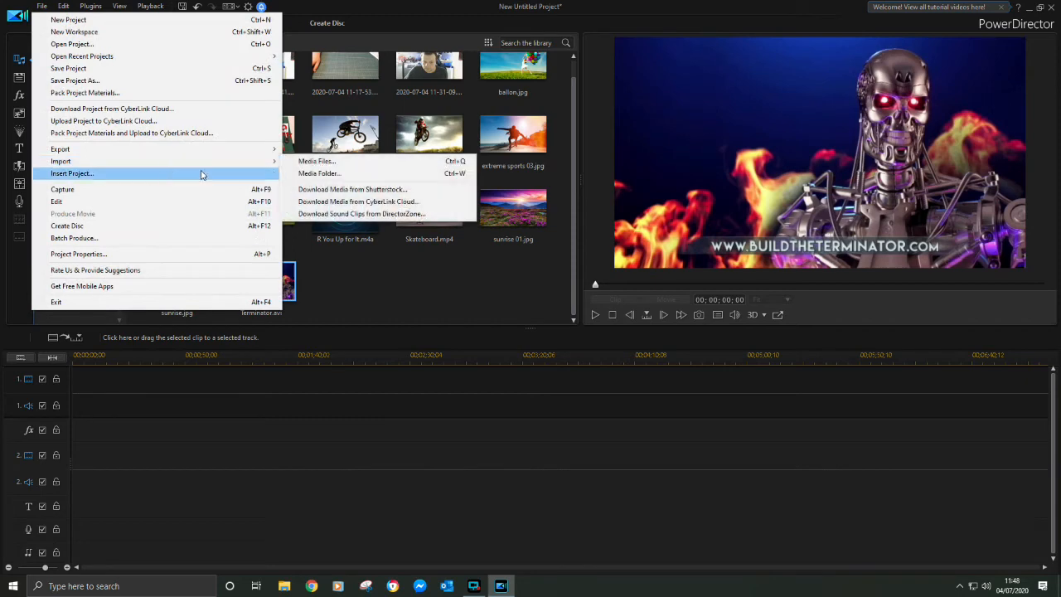
pyautogui.click(319, 175)
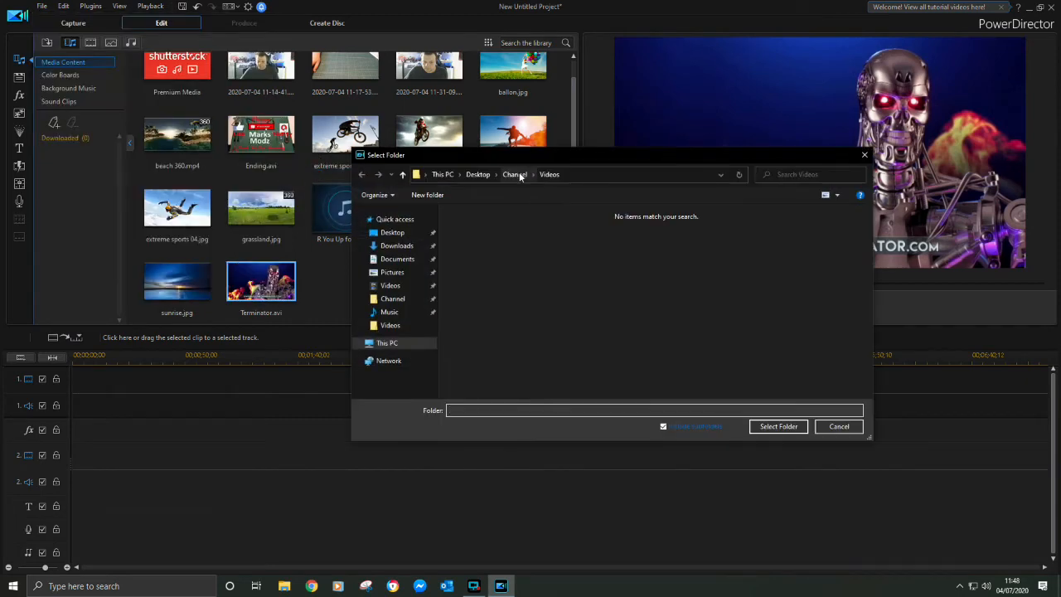
pyautogui.click(514, 175)
pyautogui.doubleClick(499, 239)
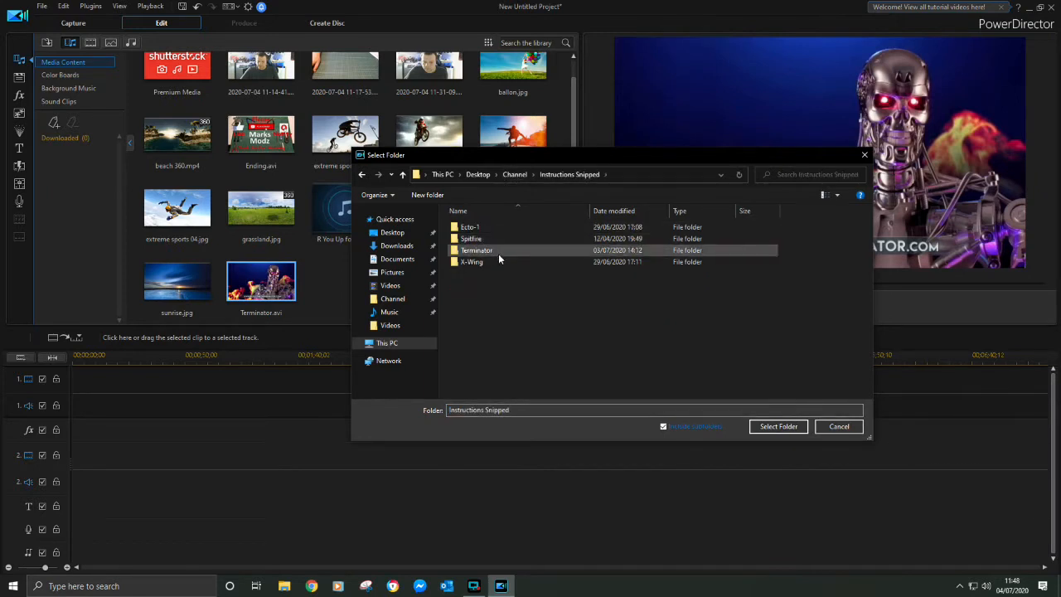
pyautogui.doubleClick(497, 249)
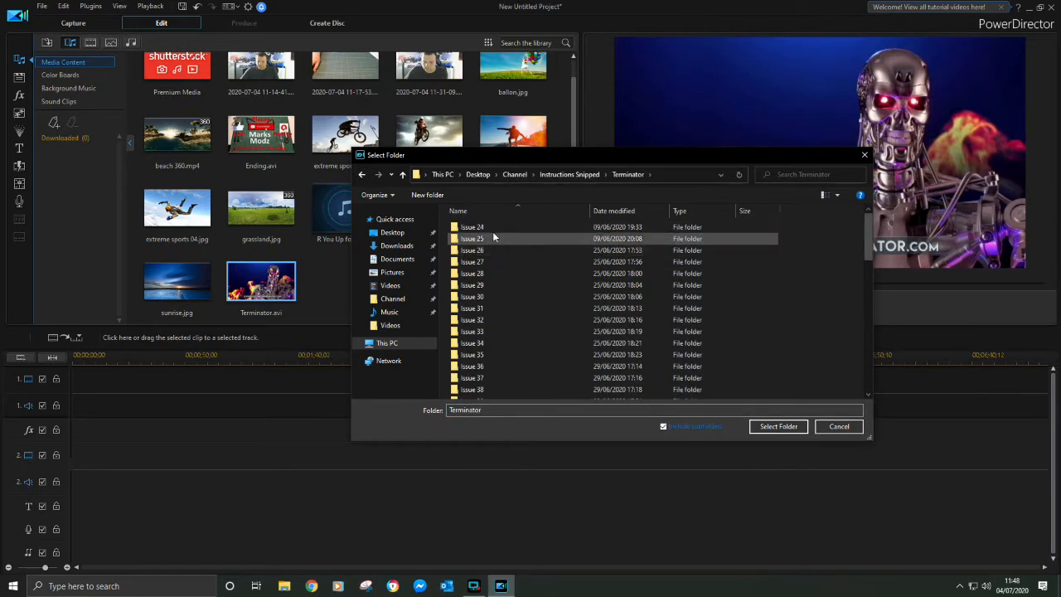
pyautogui.click(492, 226)
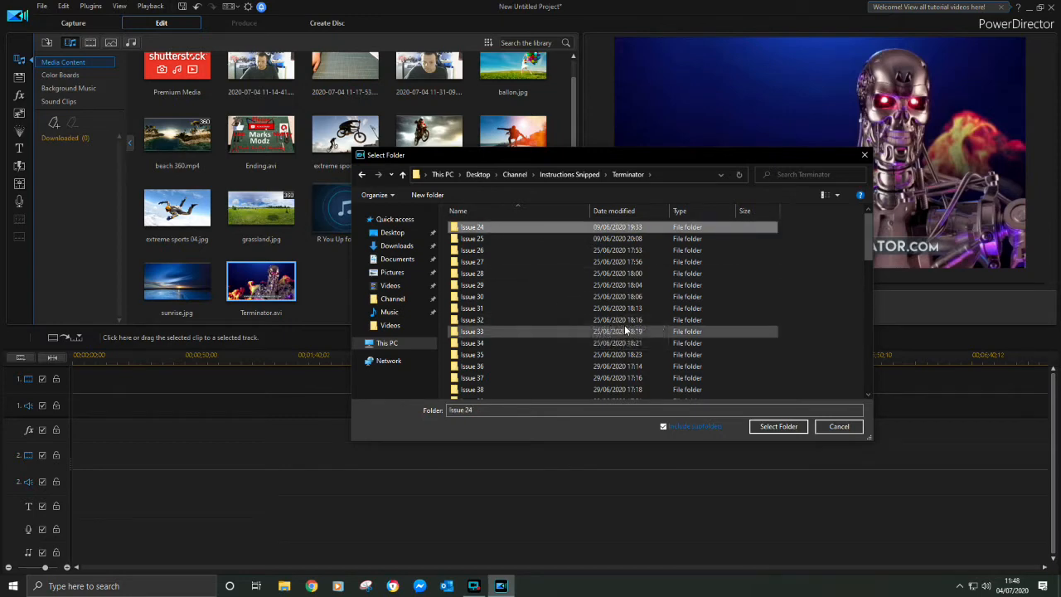
pyautogui.click(776, 428)
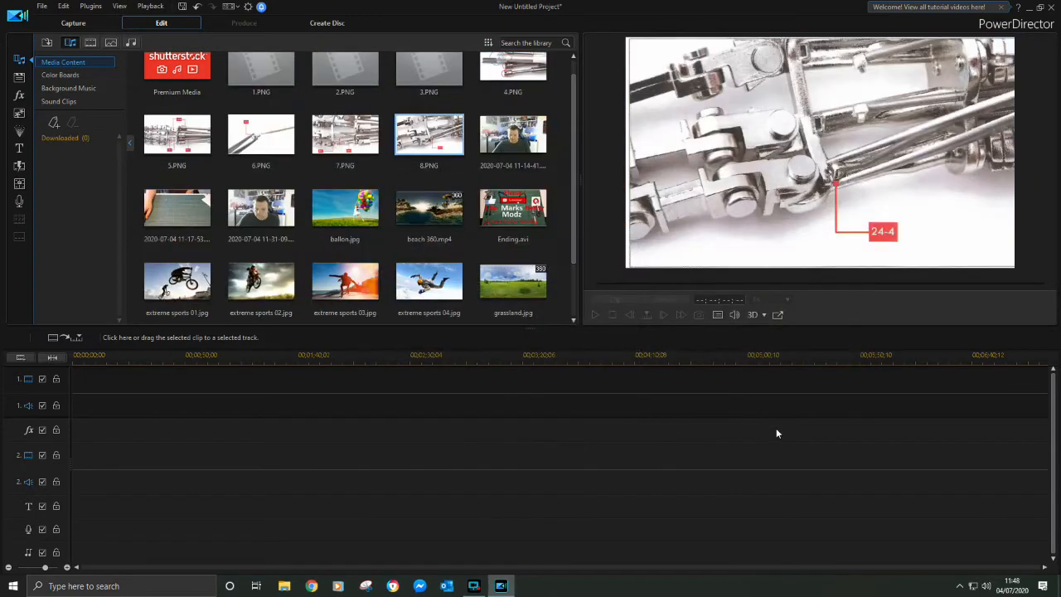
pyautogui.scroll(1, 193, 193)
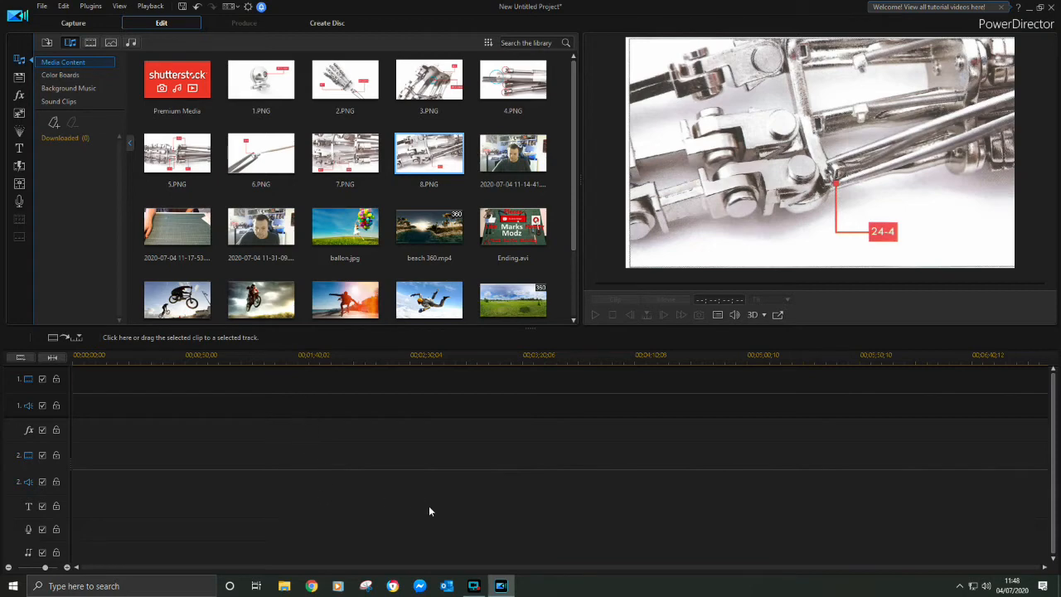
pyautogui.click(472, 583)
pyautogui.click(474, 586)
pyautogui.click(474, 586)
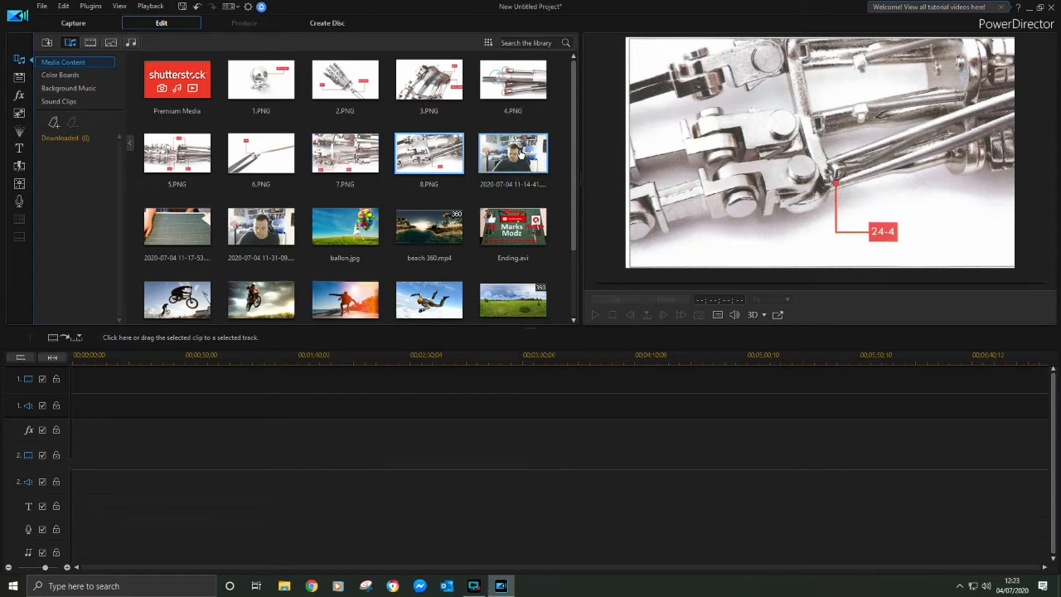
pyautogui.moveTo(531, 151); pyautogui.dragTo(72, 401)
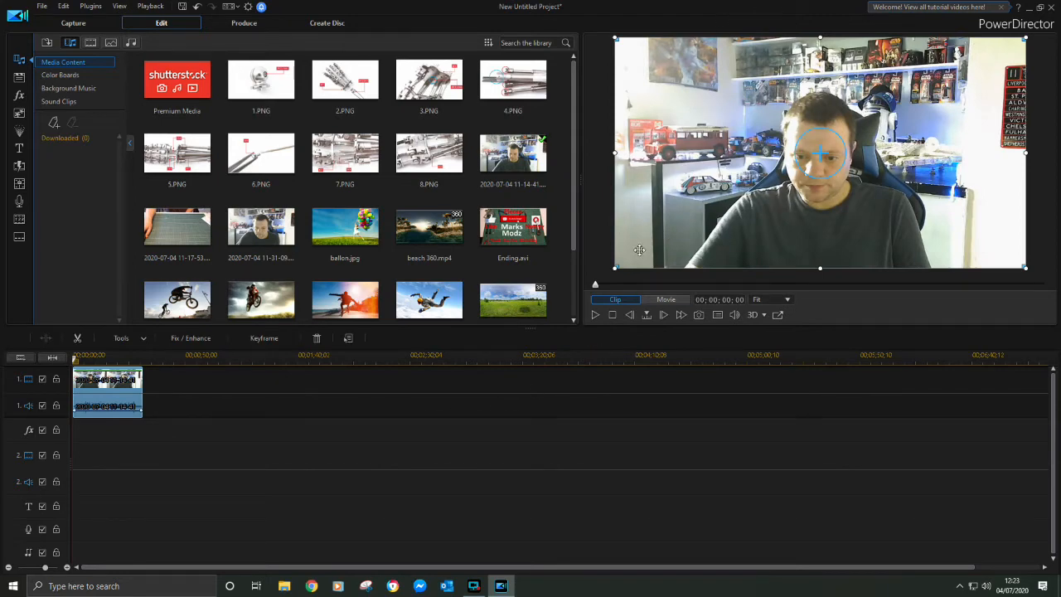
pyautogui.click(594, 315)
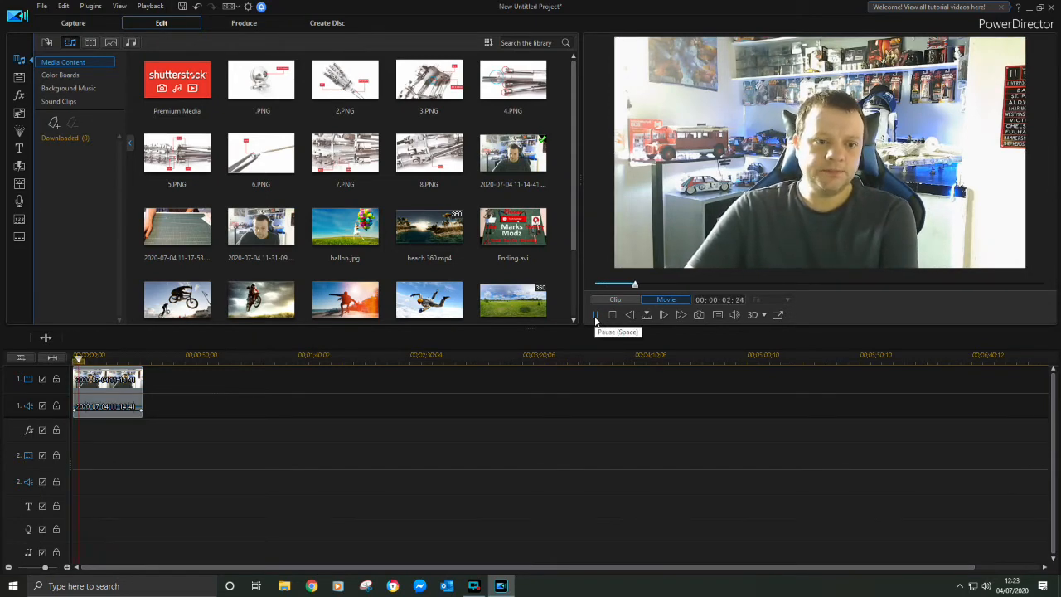
pyautogui.click(594, 316)
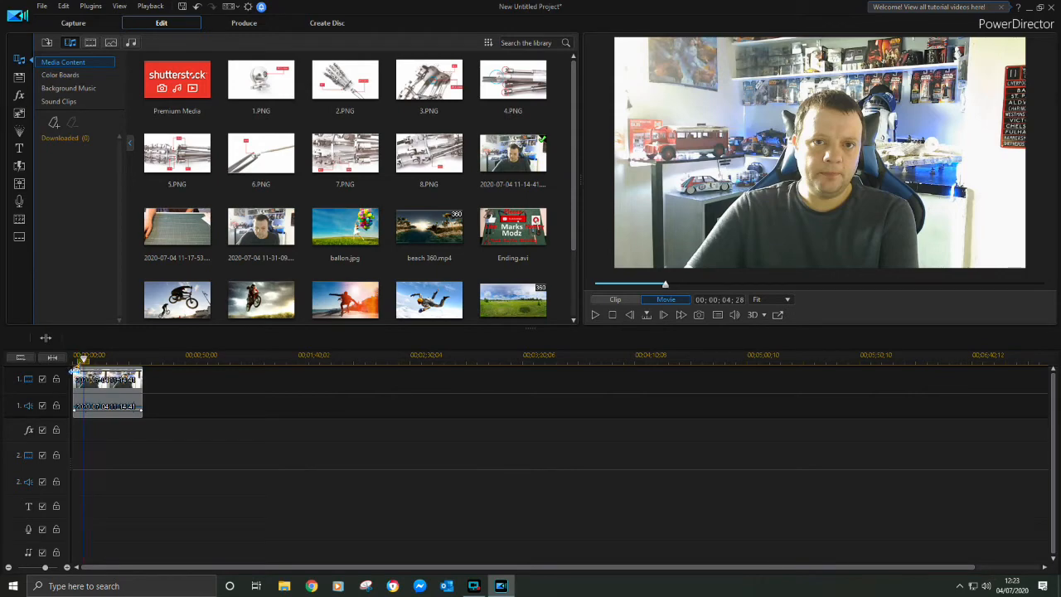
pyautogui.moveTo(74, 371); pyautogui.dragTo(71, 371)
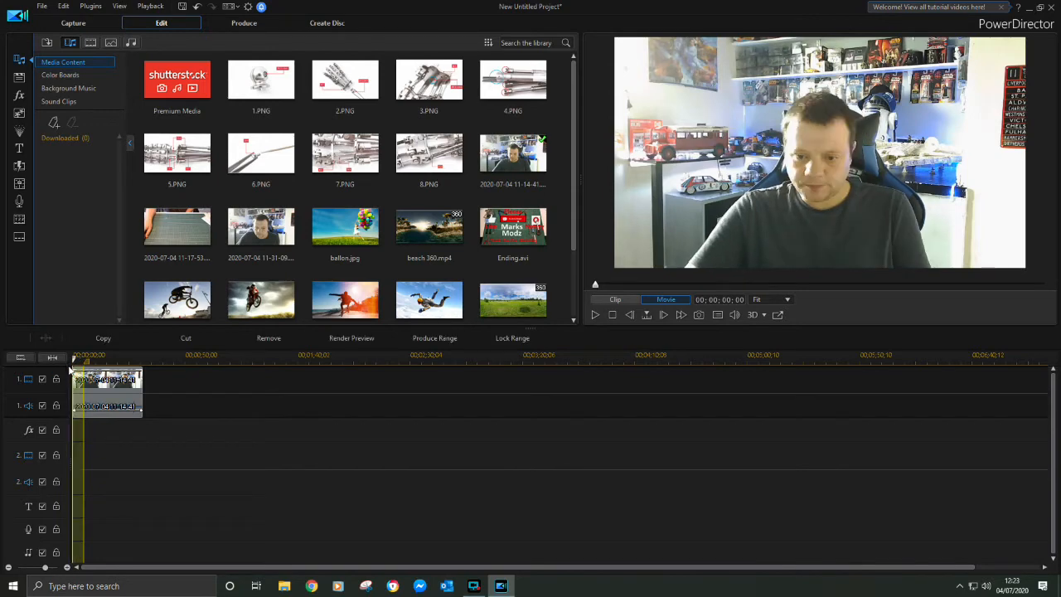
pyautogui.click(265, 340)
# Find where the talking ends in the first clip and trim off everything after 00;00;23;18
pyautogui.click(595, 316)
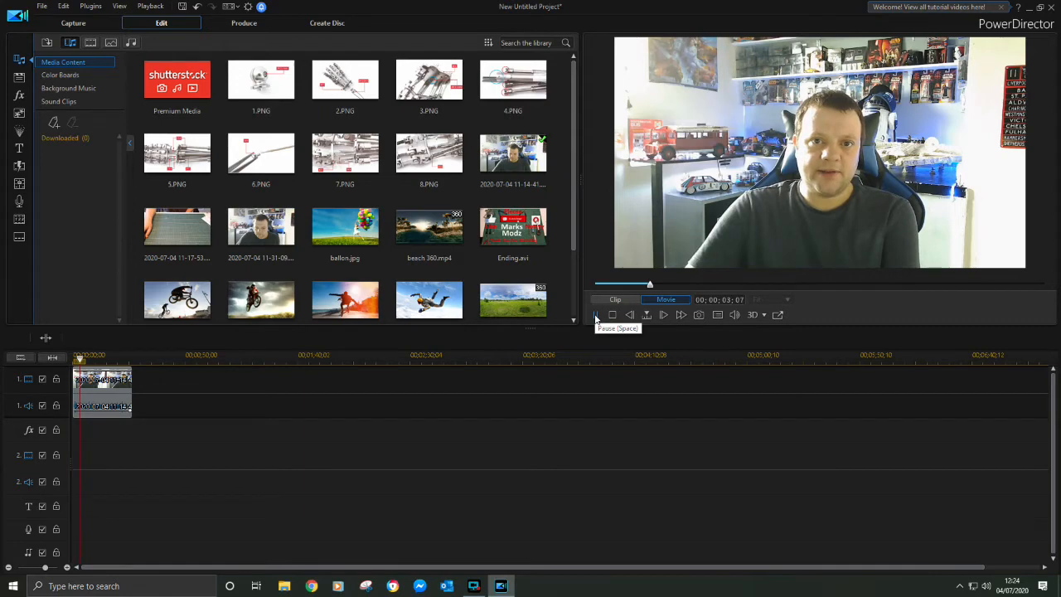
pyautogui.click(594, 314)
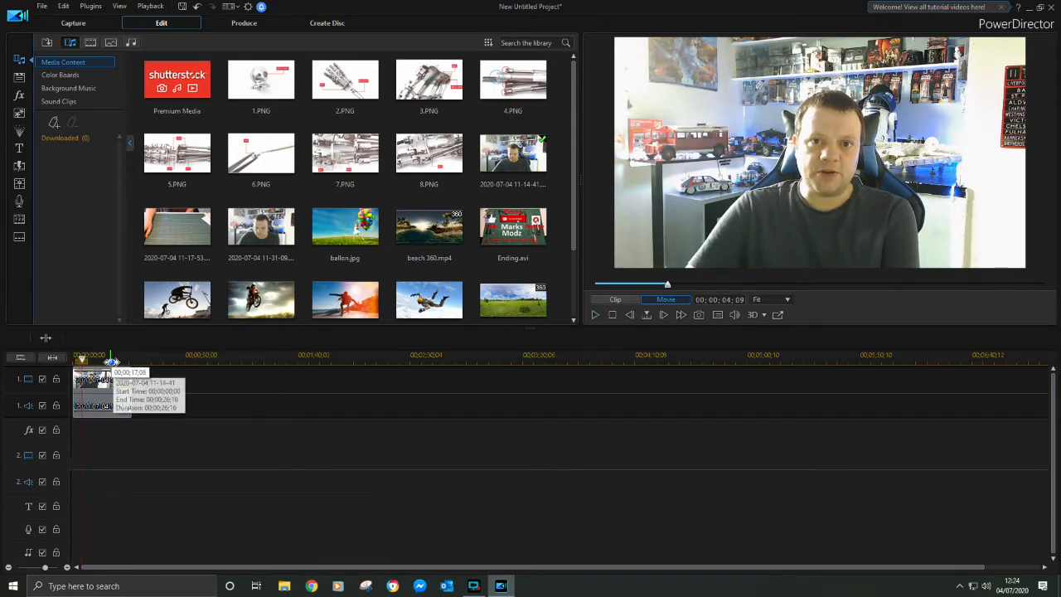
pyautogui.click(121, 355)
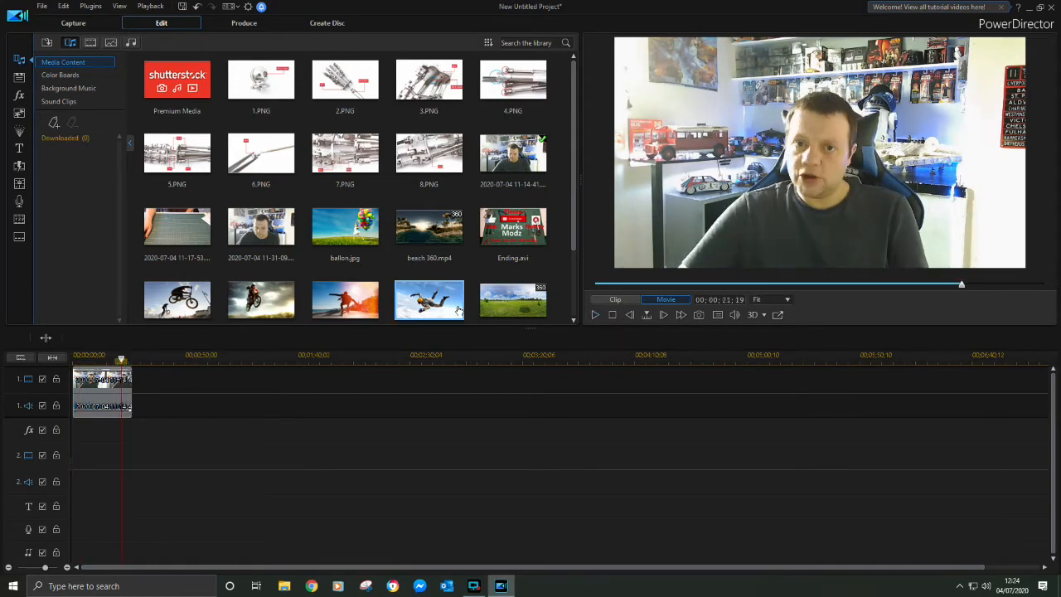
pyautogui.click(595, 314)
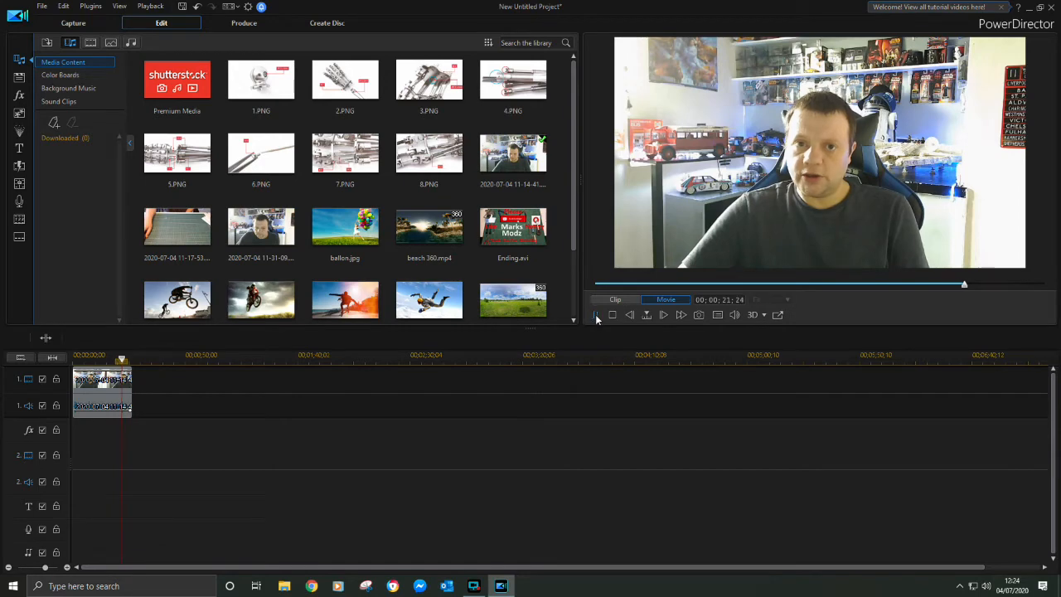
pyautogui.click(596, 315)
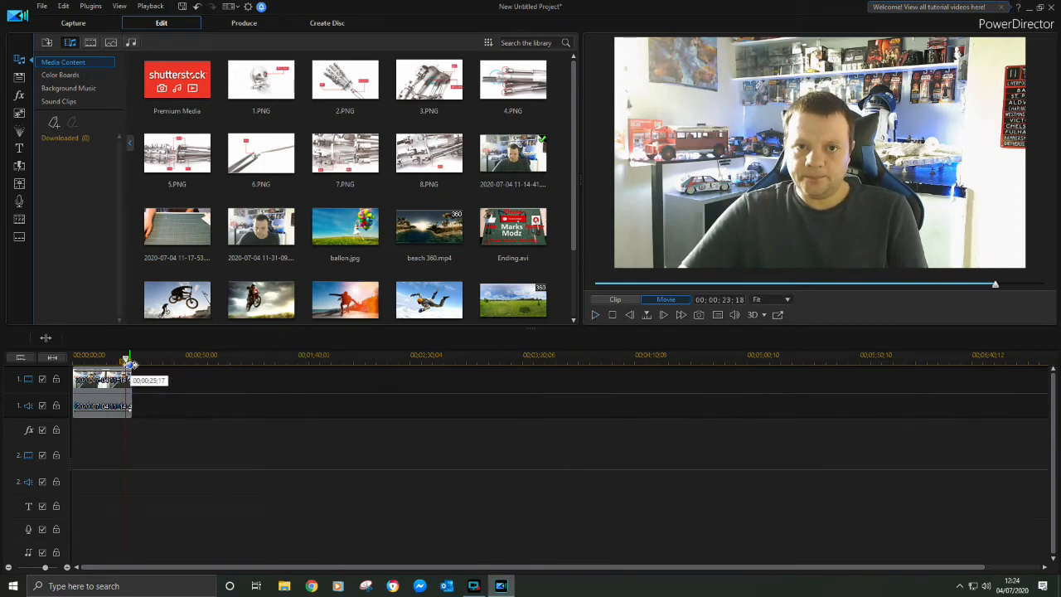
pyautogui.click(130, 361)
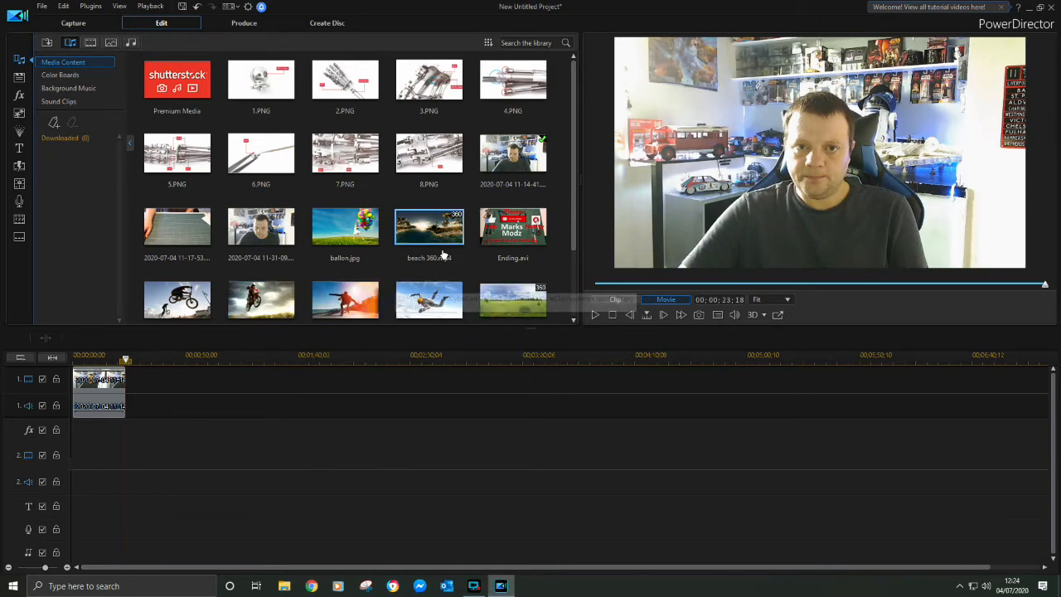
# Place Terminator.avi on video track 1 directly after the trimmed introduction clip
pyautogui.scroll(-1, 450, 265)
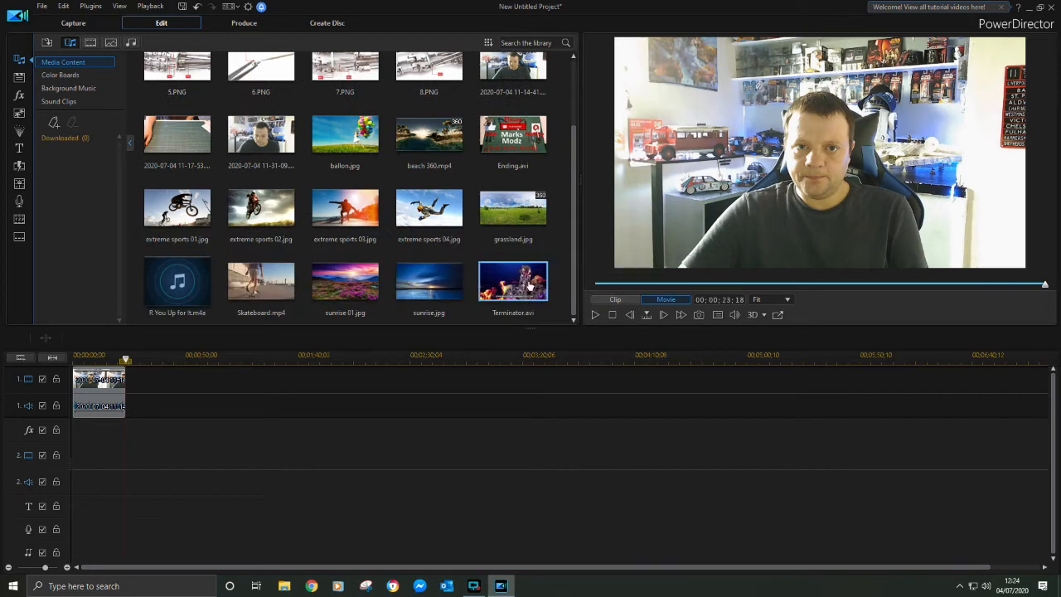
pyautogui.moveTo(512, 293); pyautogui.dragTo(433, 363)
pyautogui.moveTo(315, 388); pyautogui.dragTo(128, 377)
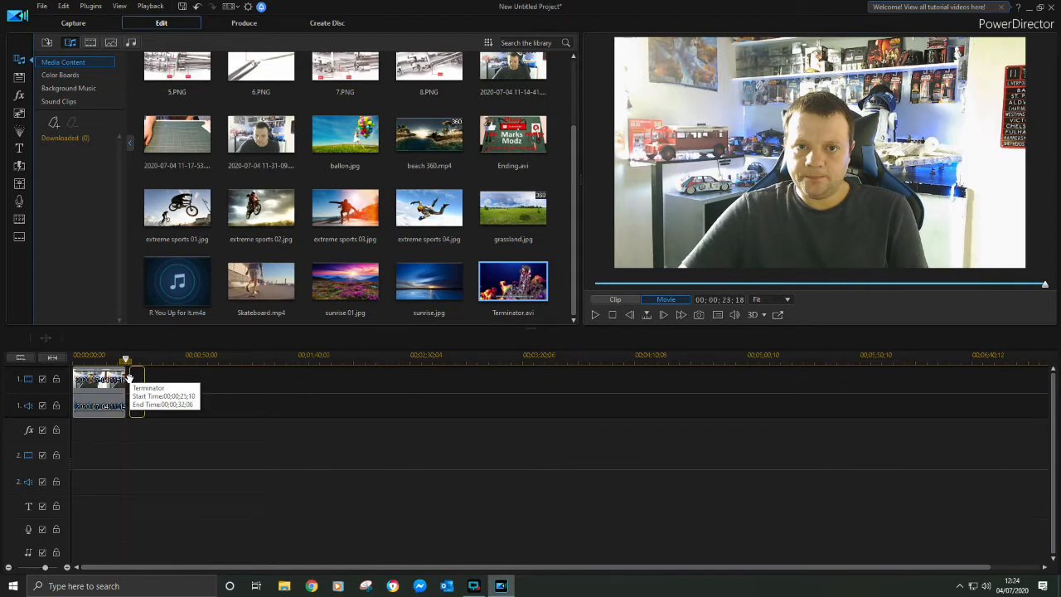
pyautogui.moveTo(128, 377); pyautogui.dragTo(129, 378)
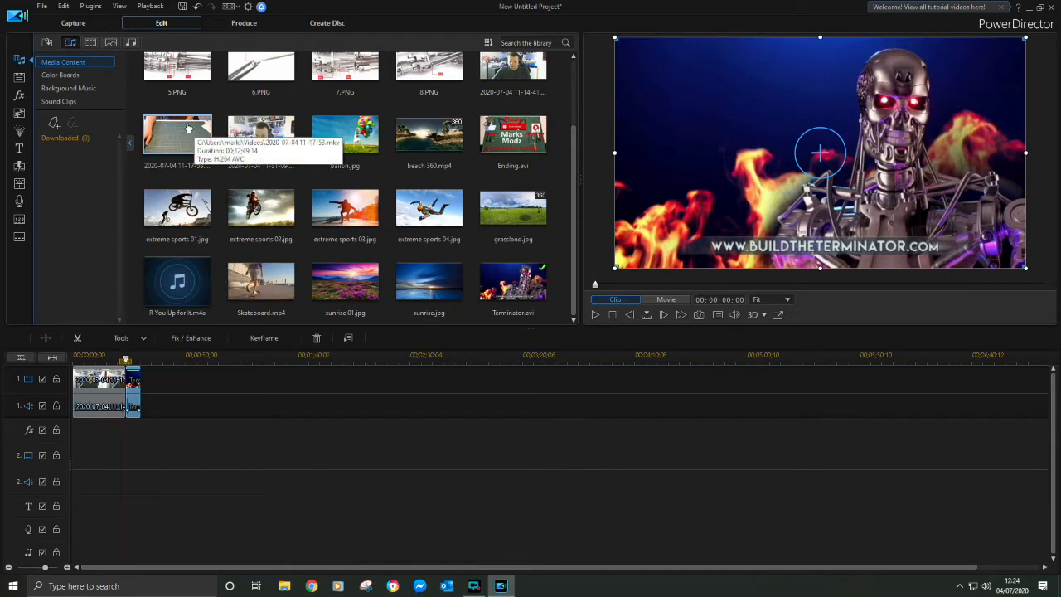
pyautogui.moveTo(188, 129); pyautogui.dragTo(141, 386)
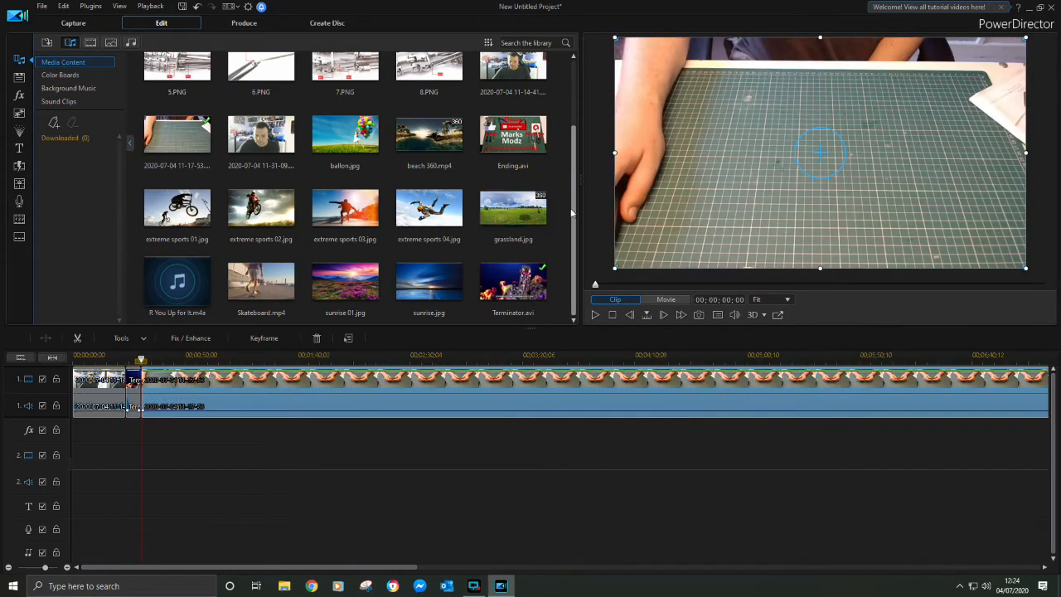
pyautogui.moveTo(572, 215); pyautogui.dragTo(572, 213)
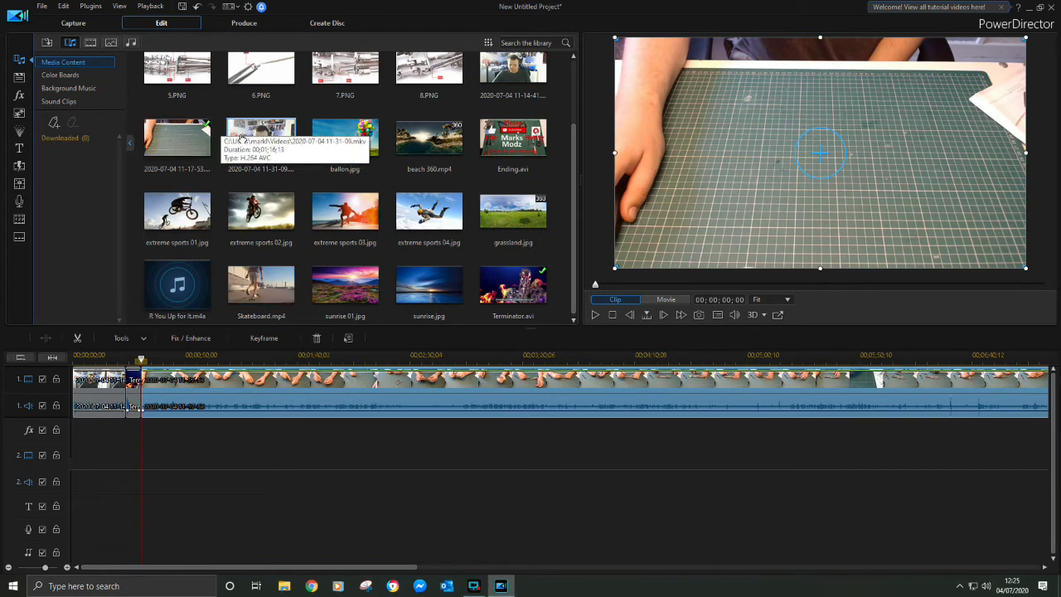
pyautogui.click(595, 316)
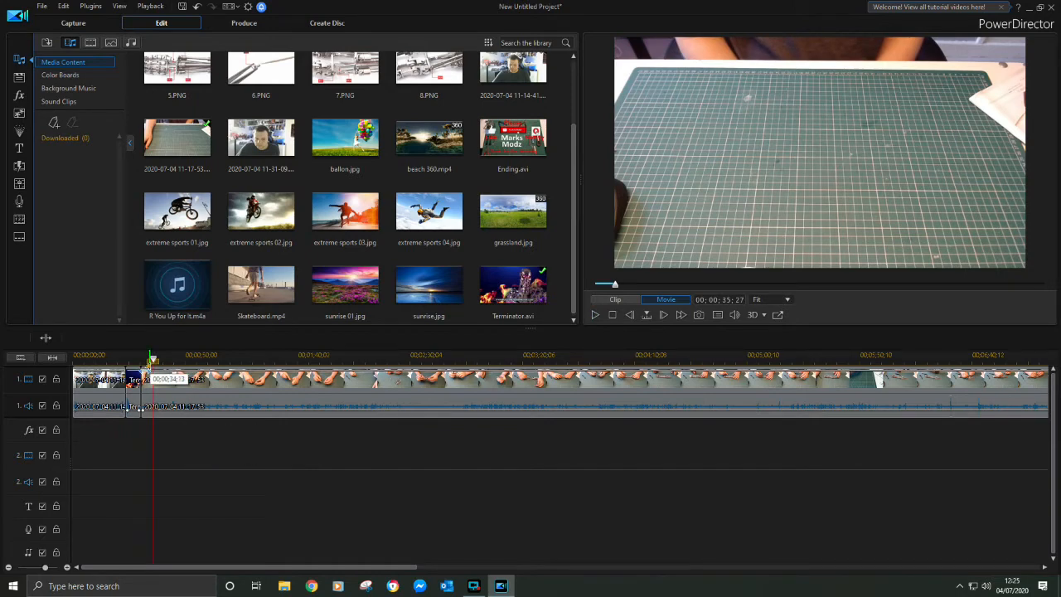
pyautogui.moveTo(153, 361); pyautogui.dragTo(141, 362)
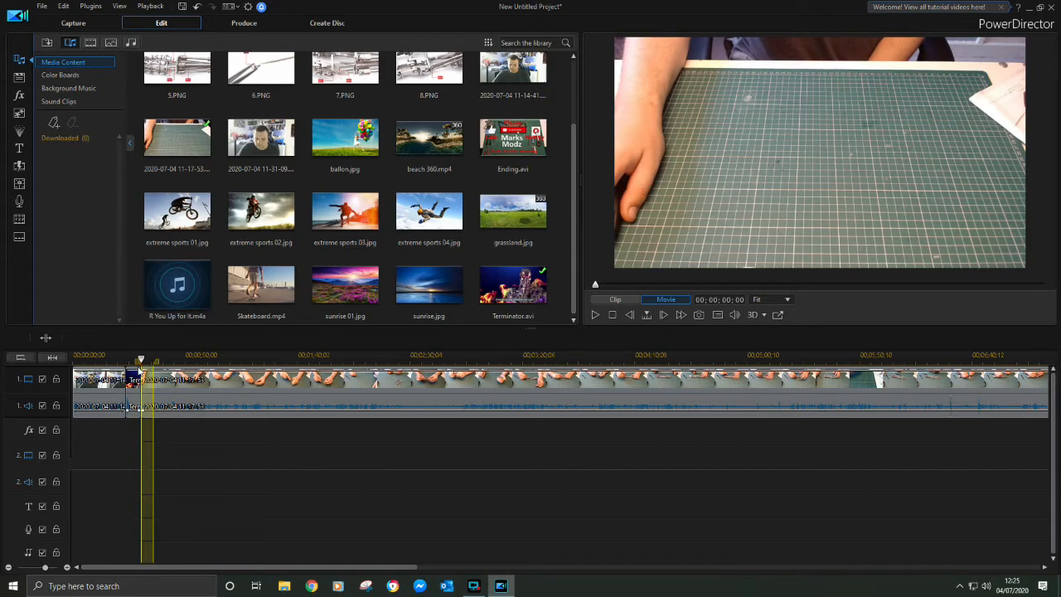
pyautogui.moveTo(140, 367); pyautogui.dragTo(139, 364)
pyautogui.click(271, 338)
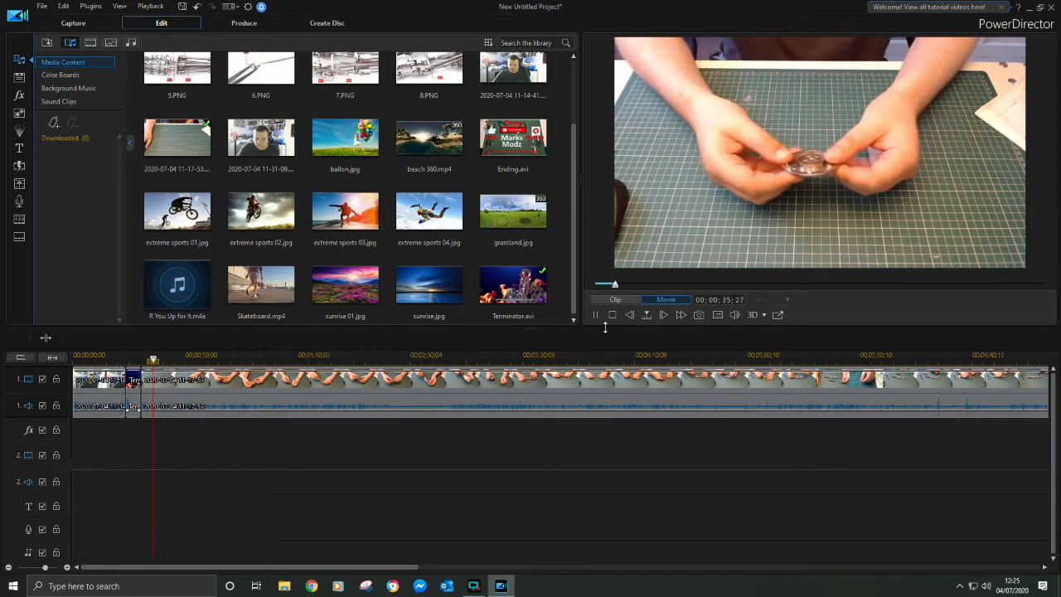
# Overlay 1.PNG on video track 2 at 00;00;54;22 and shrink it into the lower-left corner of the video frame
pyautogui.click(178, 358)
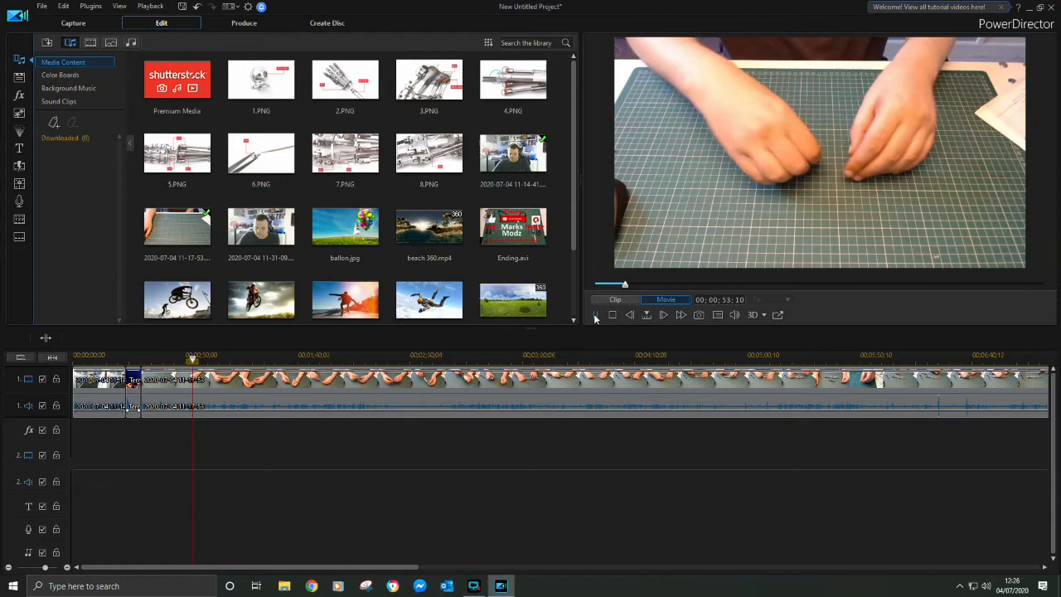
pyautogui.click(597, 315)
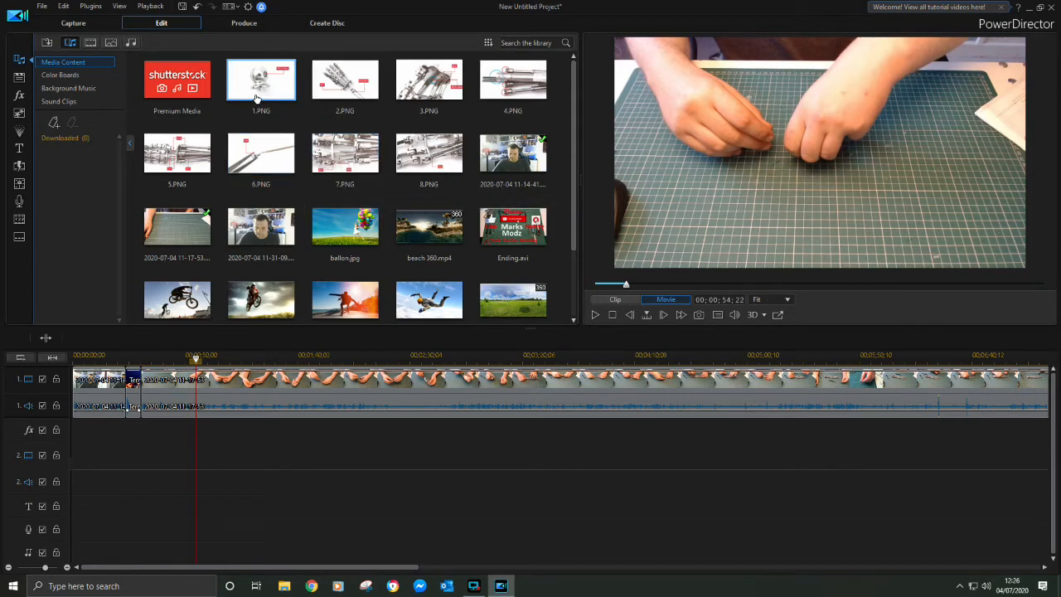
pyautogui.moveTo(270, 87); pyautogui.dragTo(202, 455)
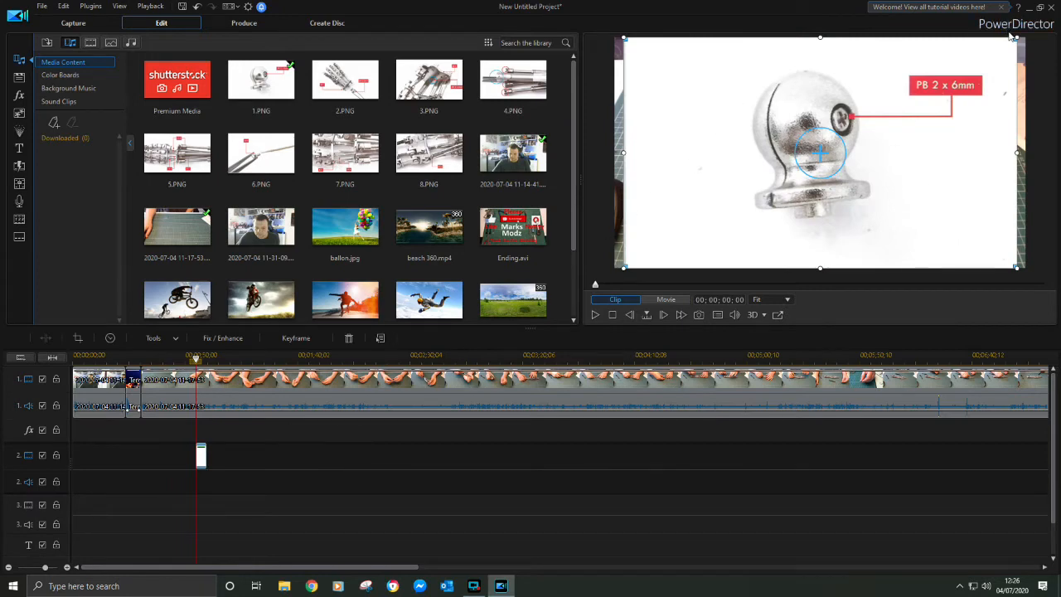
pyautogui.moveTo(1016, 38); pyautogui.dragTo(730, 195)
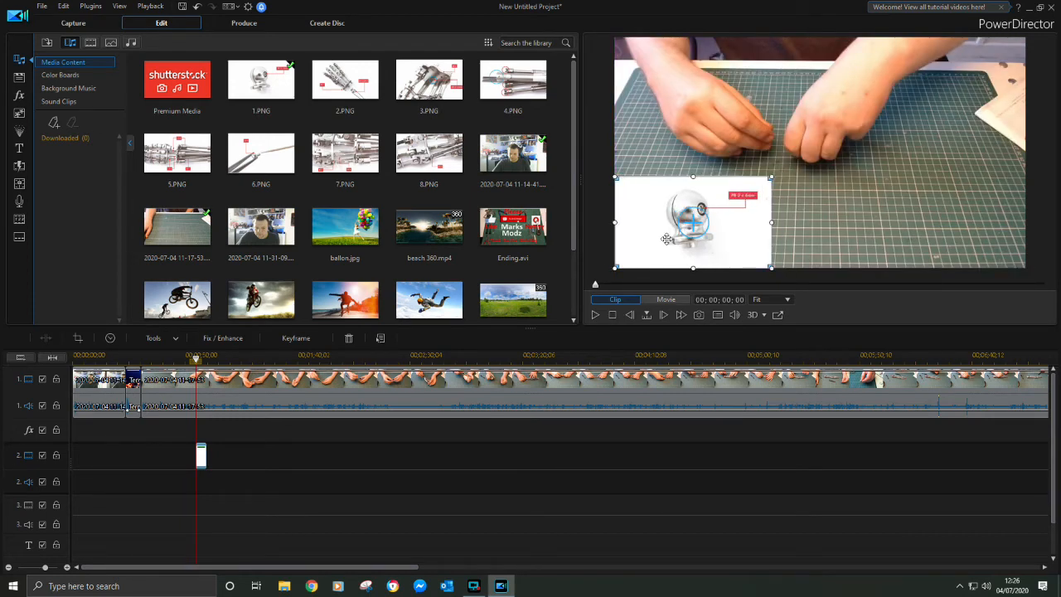
# Find the point in the build recording where the next part begins and add a timeline marker at 00;01;53;27
pyautogui.click(594, 316)
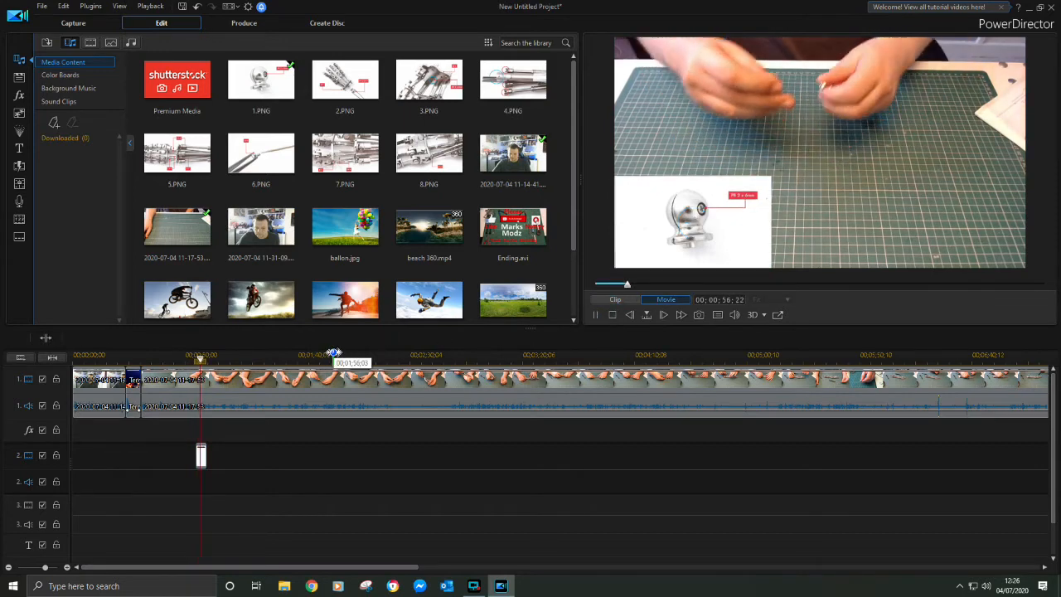
pyautogui.click(331, 354)
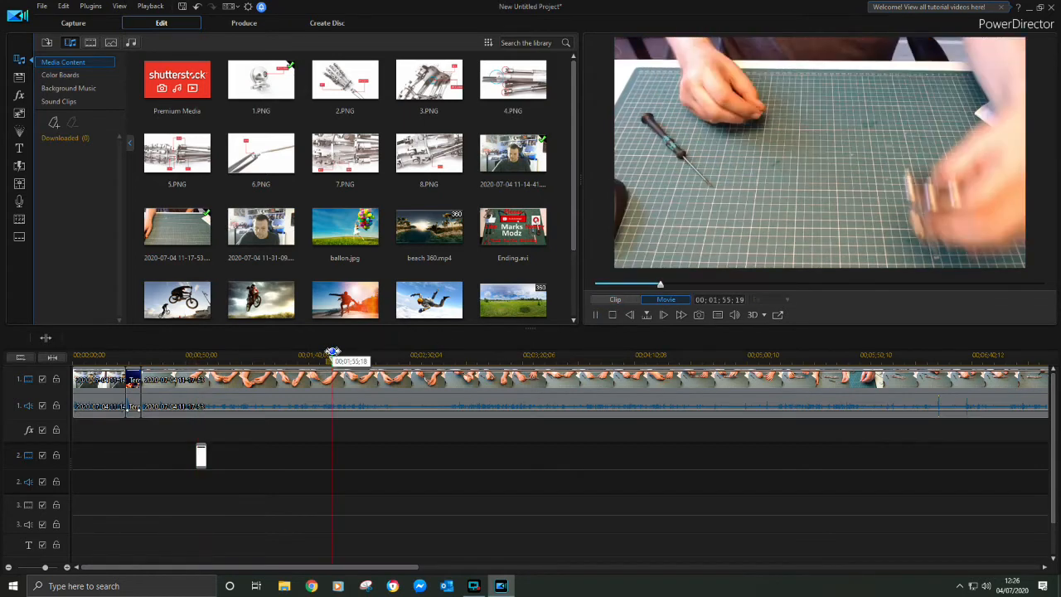
pyautogui.click(325, 355)
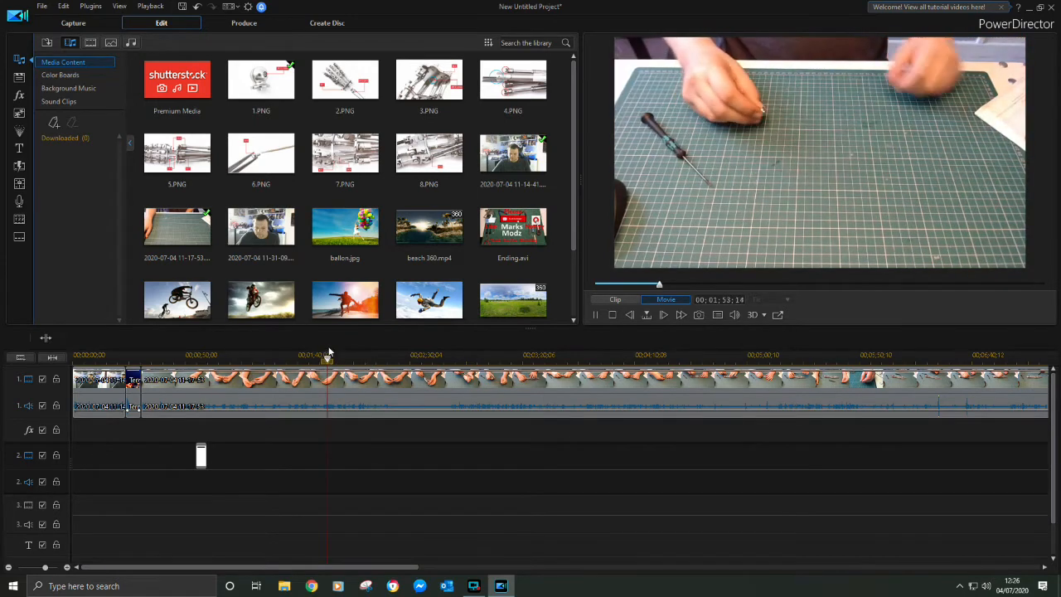
pyautogui.click(313, 355)
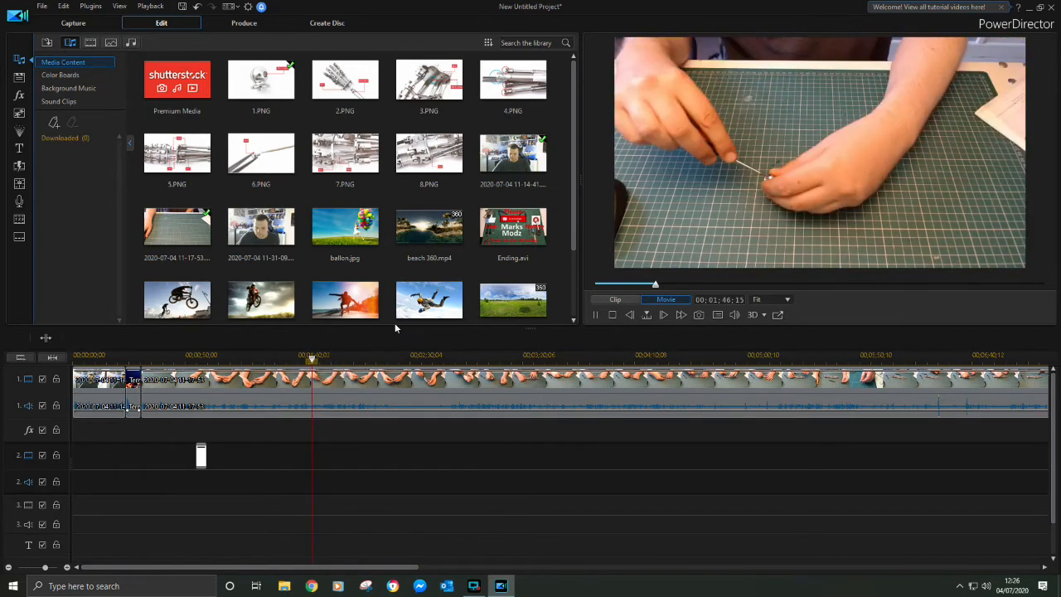
pyautogui.click(596, 314)
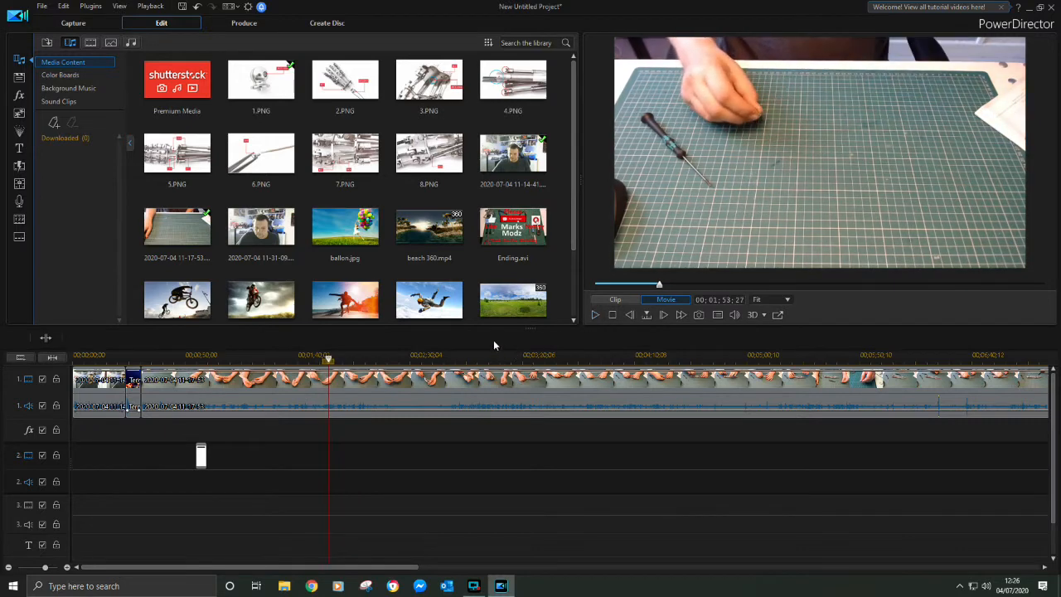
pyautogui.rightClick(329, 359)
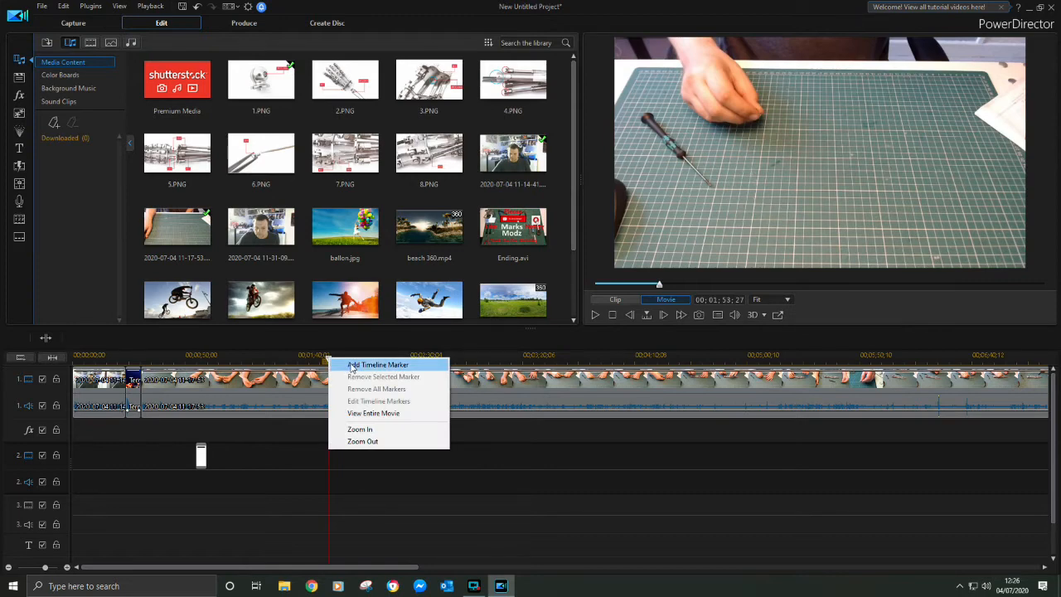
pyautogui.click(352, 365)
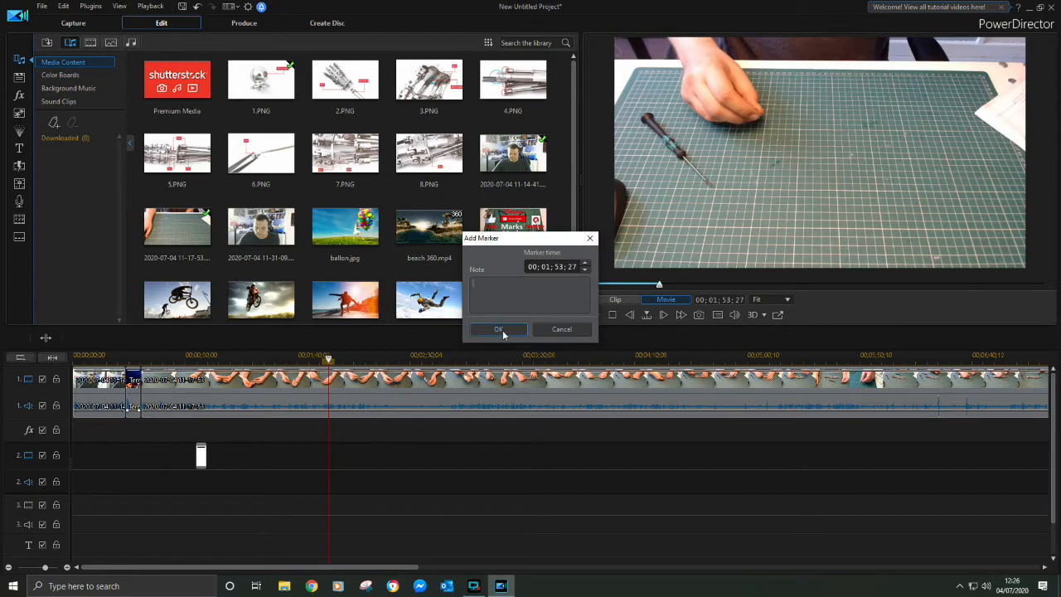
pyautogui.click(498, 329)
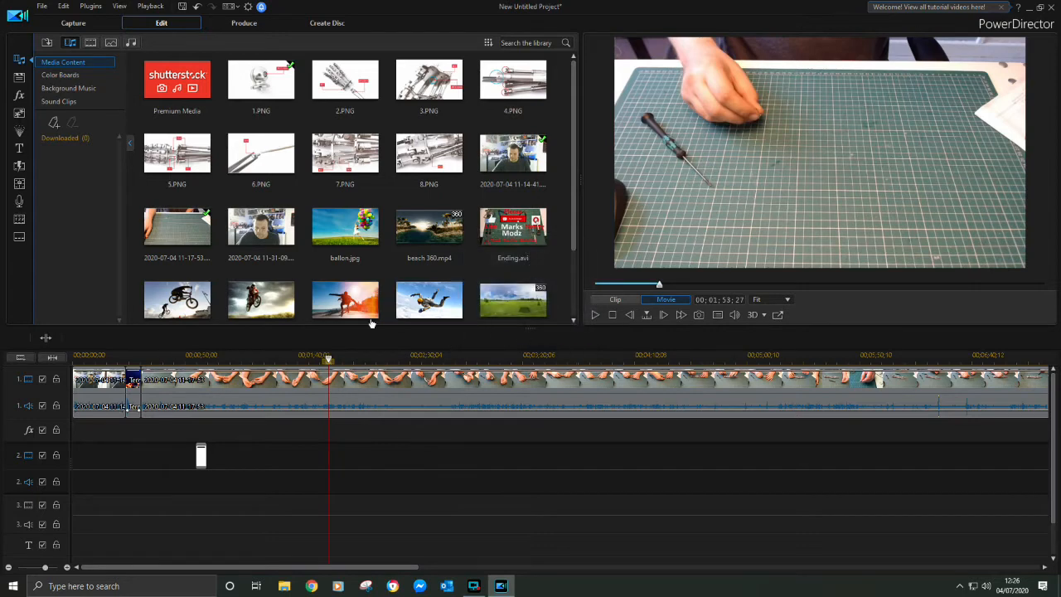
# Overlay 2.PNG on video track 2 at 00;02;01;25 and shrink it into the lower-left corner of the video frame
pyautogui.click(597, 317)
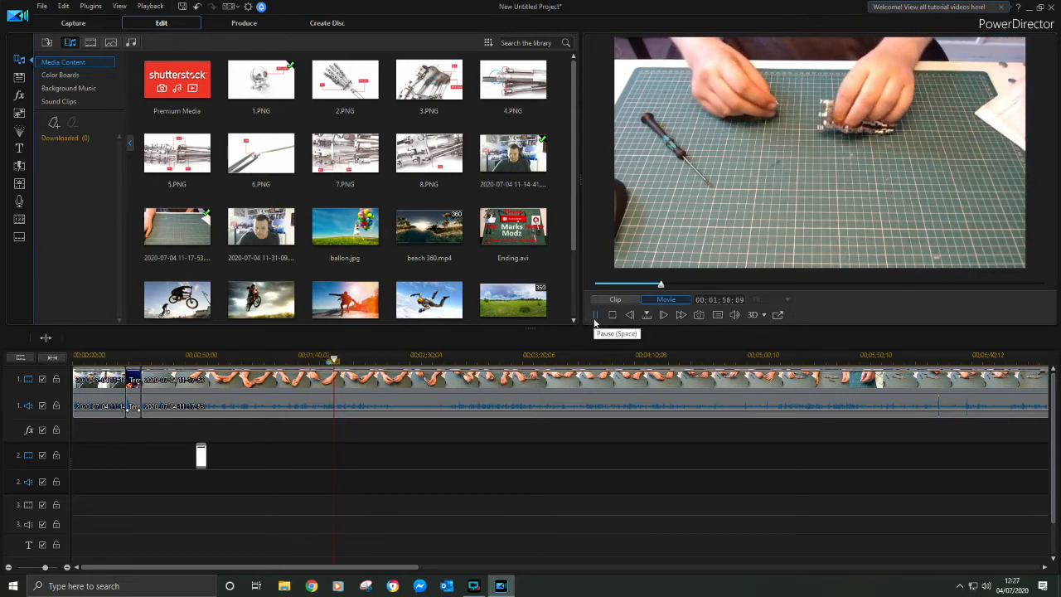
pyautogui.click(594, 316)
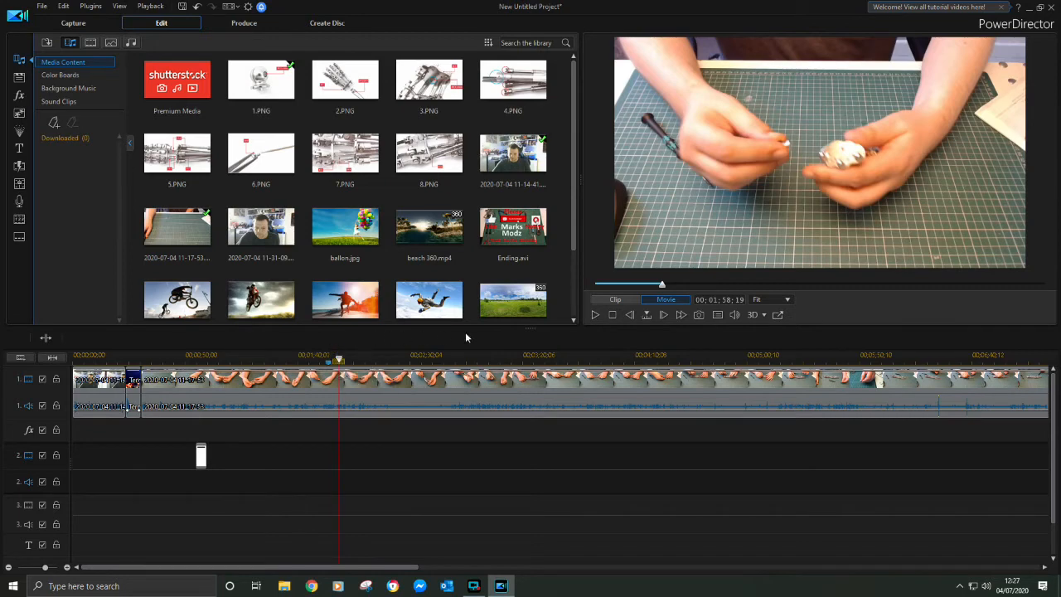
pyautogui.click(594, 315)
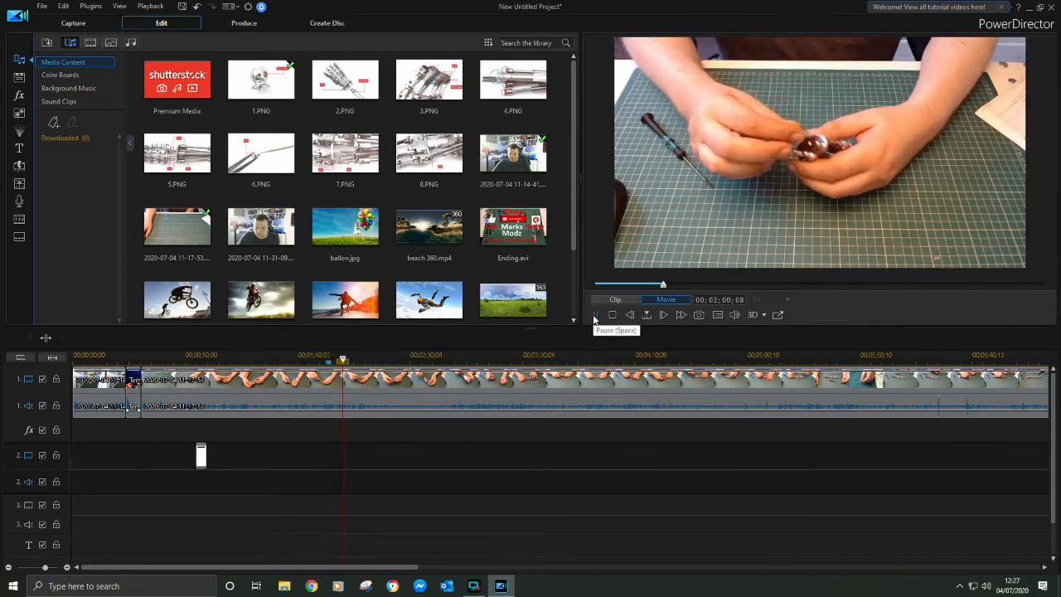
pyautogui.click(594, 315)
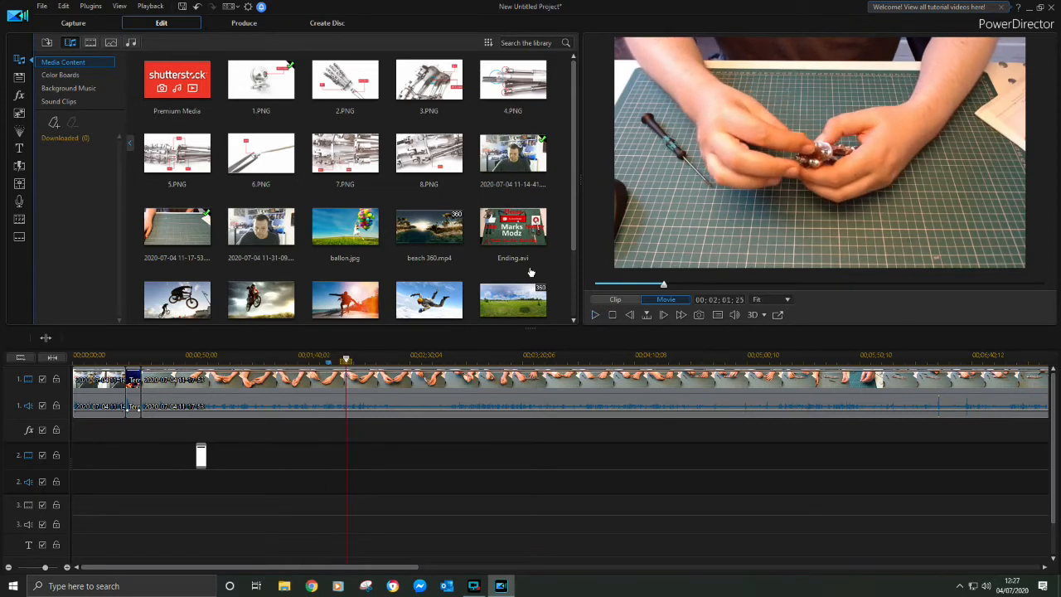
pyautogui.moveTo(350, 80); pyautogui.dragTo(363, 378)
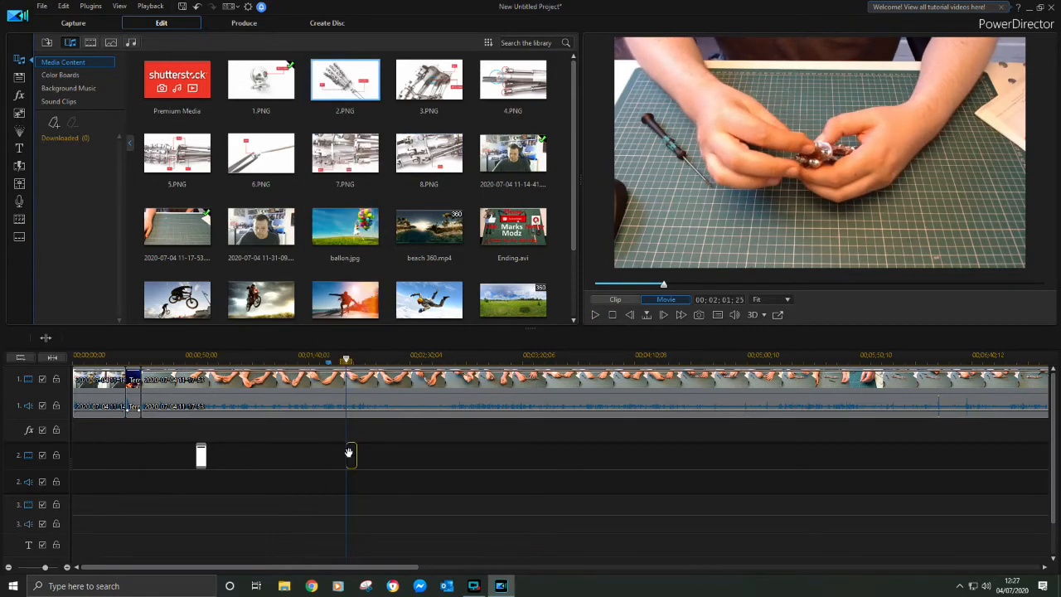
pyautogui.moveTo(348, 452); pyautogui.dragTo(351, 455)
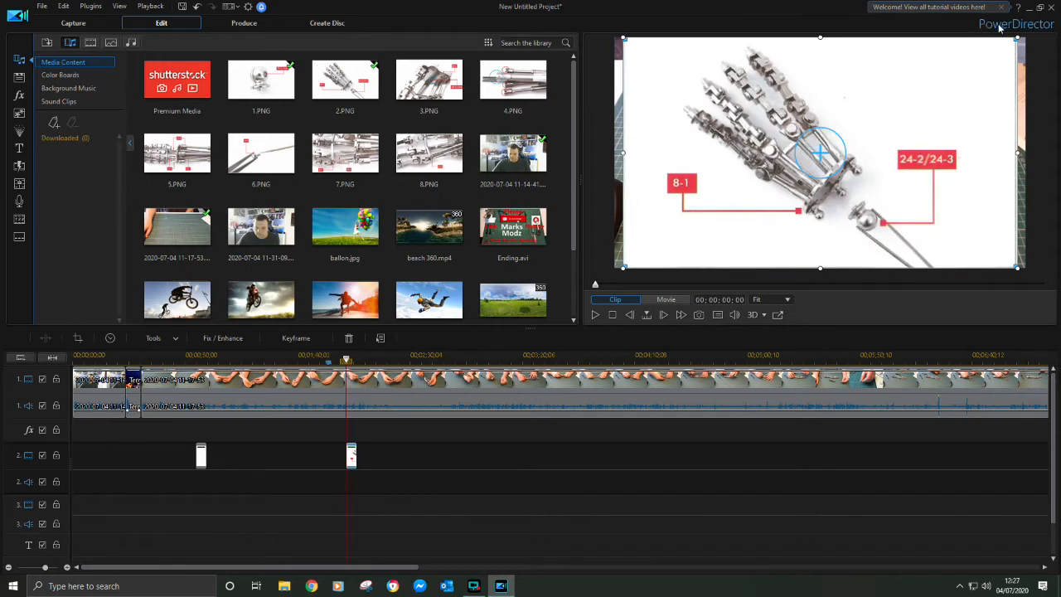
pyautogui.moveTo(725, 207); pyautogui.dragTo(705, 218)
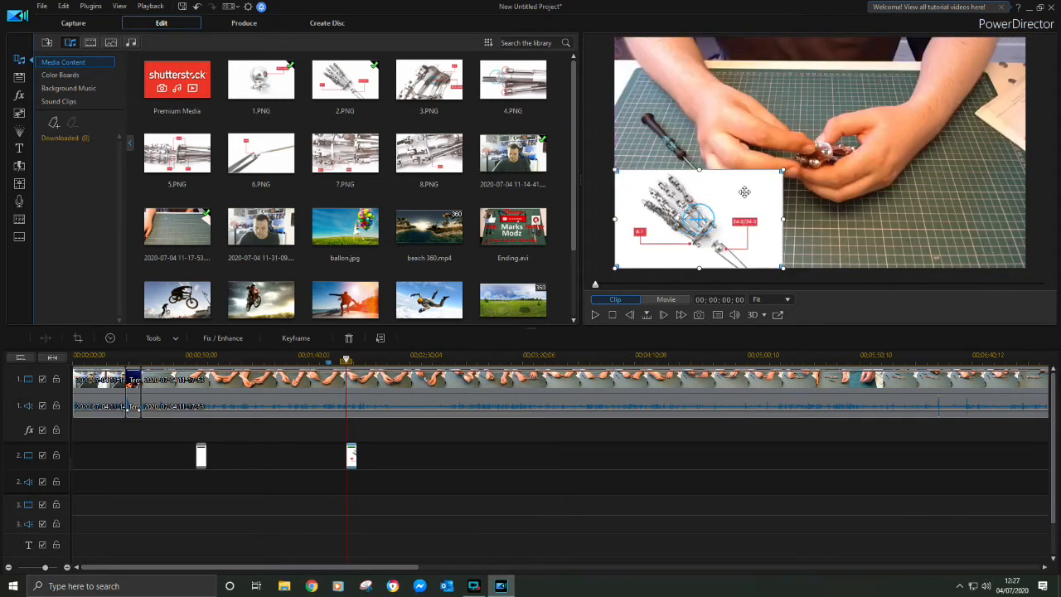
# Overlay 3.PNG on video track 2 at 00;02;10;21 and shrink it into the lower-left corner of the video frame
pyautogui.click(596, 314)
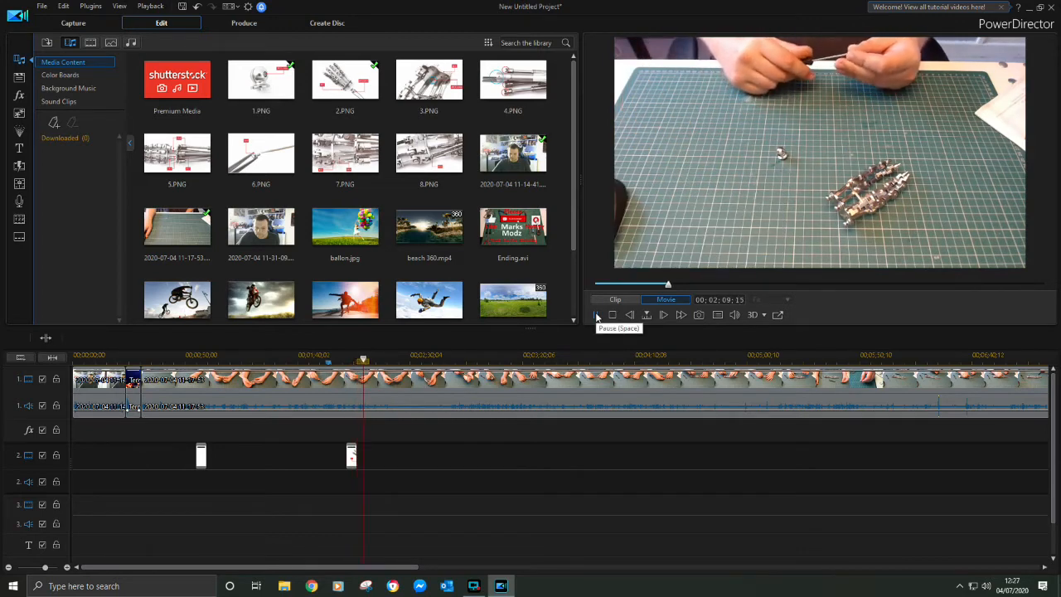
pyautogui.click(596, 315)
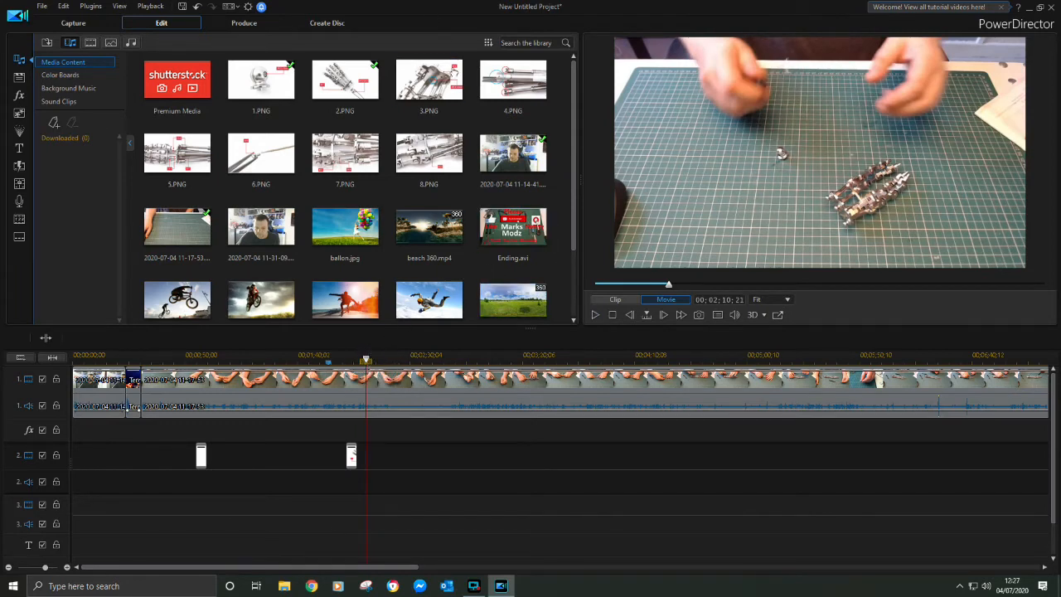
pyautogui.moveTo(440, 69); pyautogui.dragTo(409, 358)
pyautogui.moveTo(391, 454); pyautogui.dragTo(375, 450)
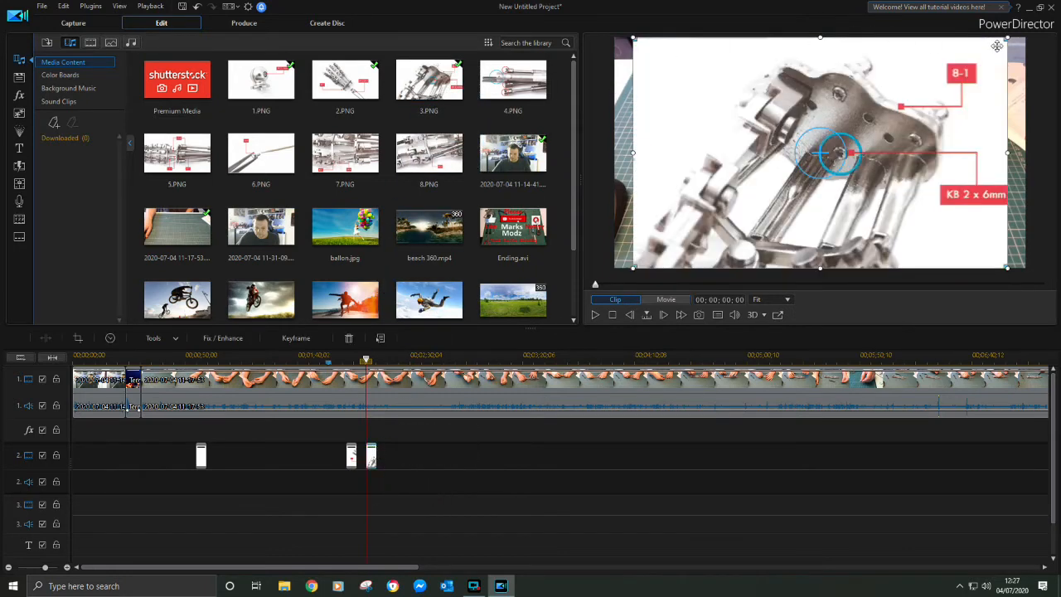
pyautogui.moveTo(1007, 37); pyautogui.dragTo(794, 168)
pyautogui.moveTo(793, 207); pyautogui.dragTo(760, 229)
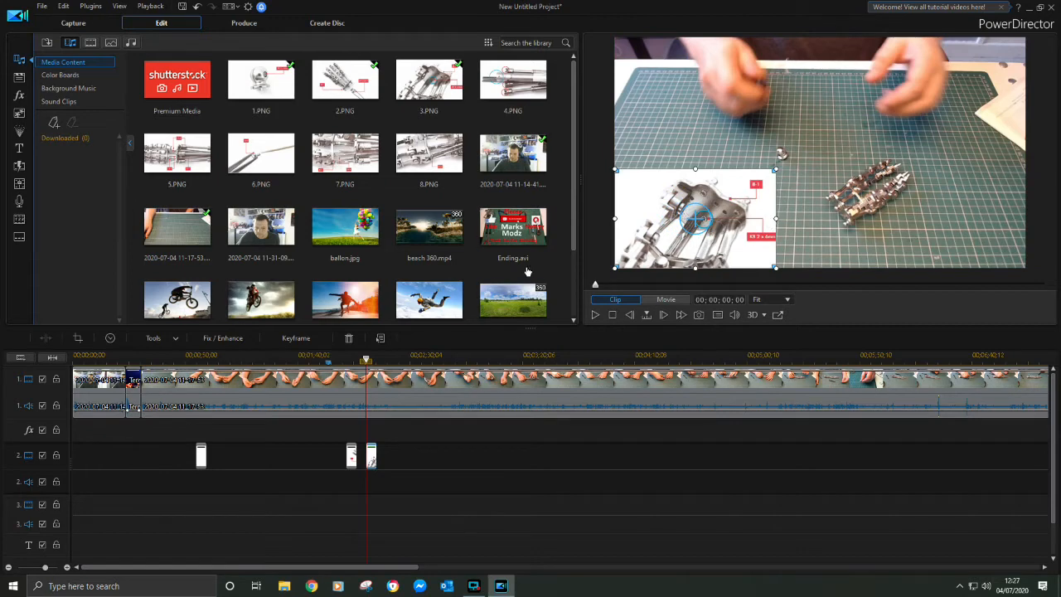
# Find where the next assembly stage starts in the recording and add a timeline marker at 00;02;59;18
pyautogui.click(595, 314)
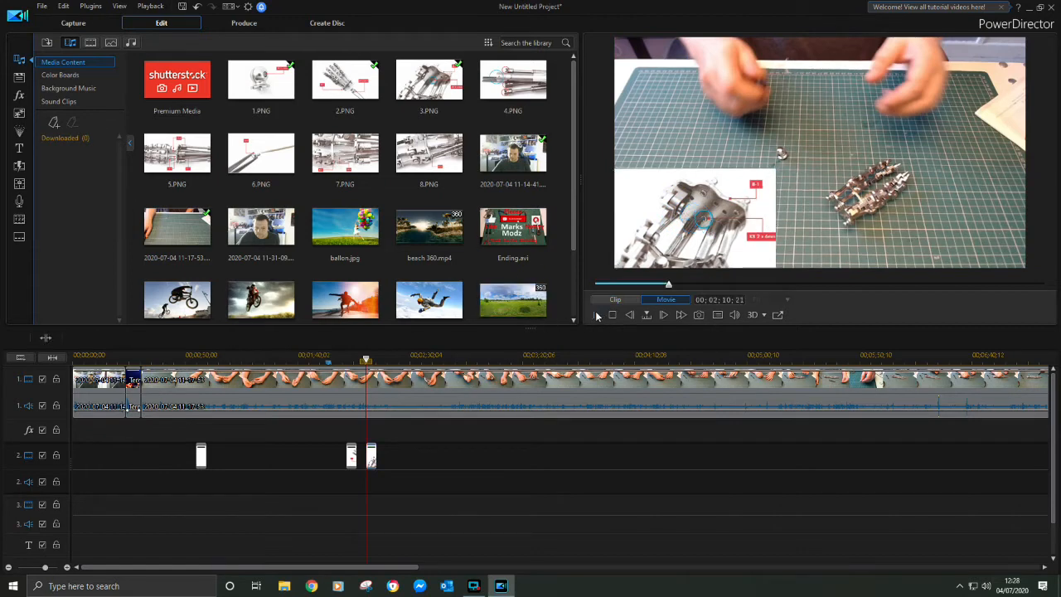
pyautogui.click(410, 358)
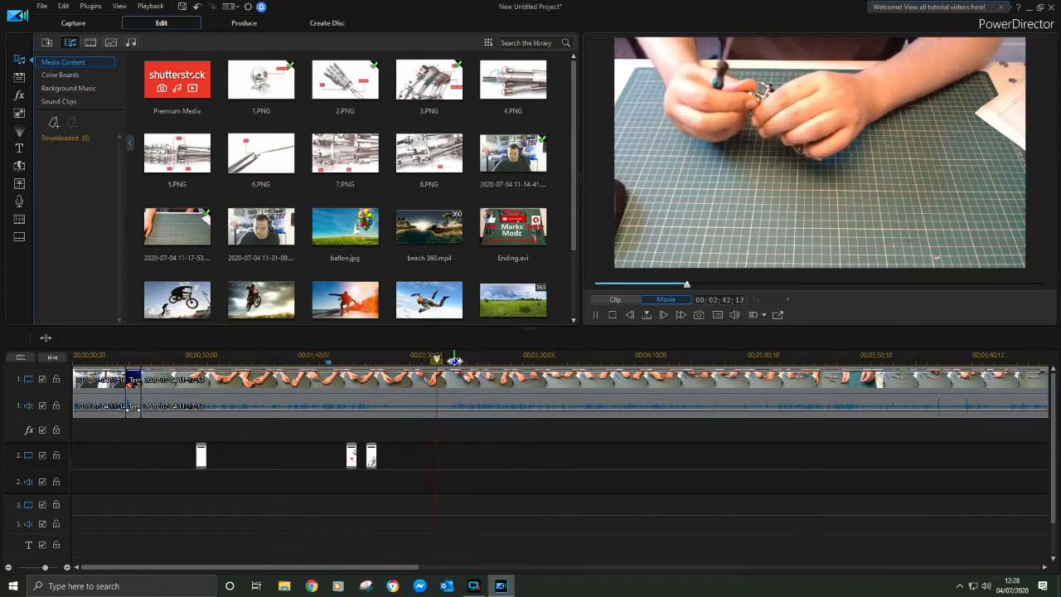
pyautogui.click(454, 360)
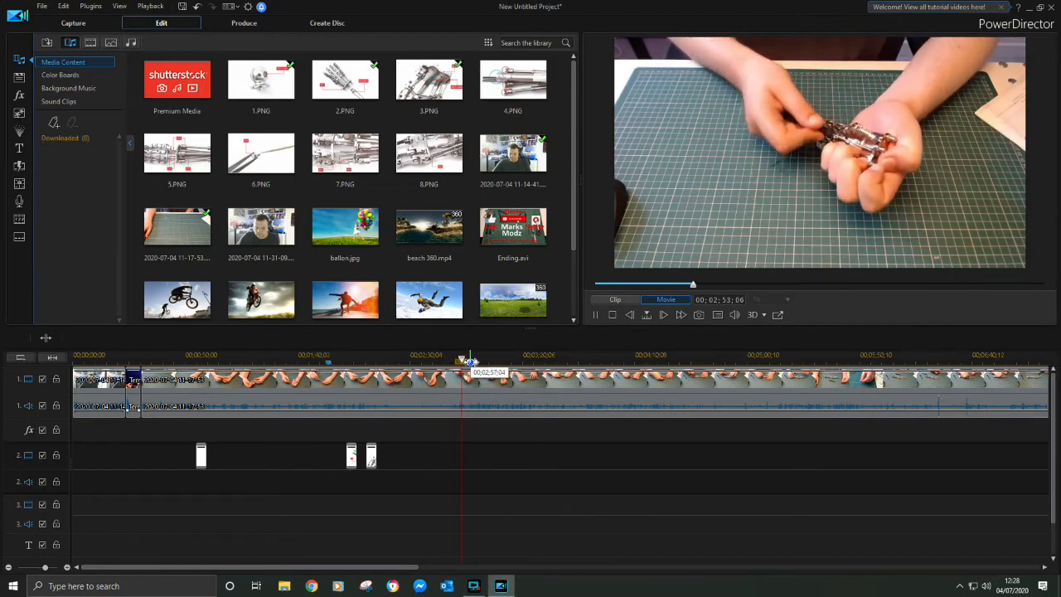
pyautogui.click(597, 315)
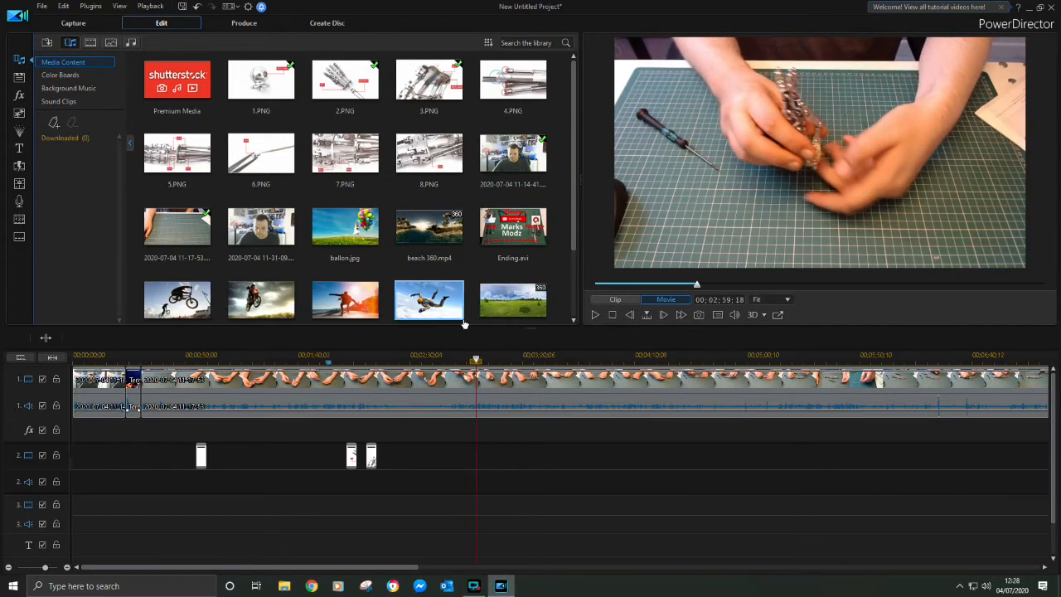
pyautogui.rightClick(476, 362)
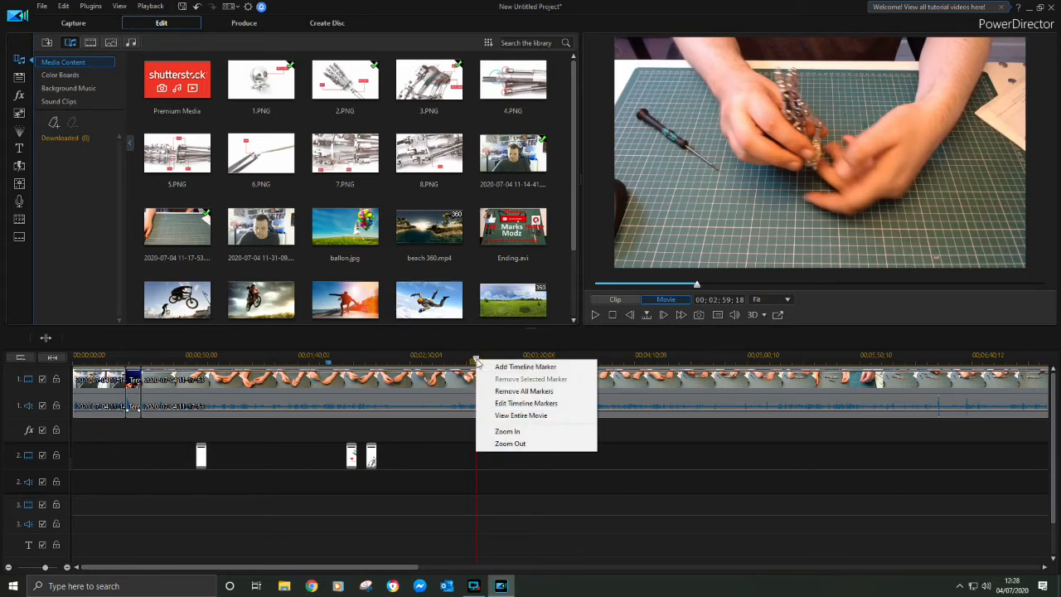
pyautogui.click(505, 370)
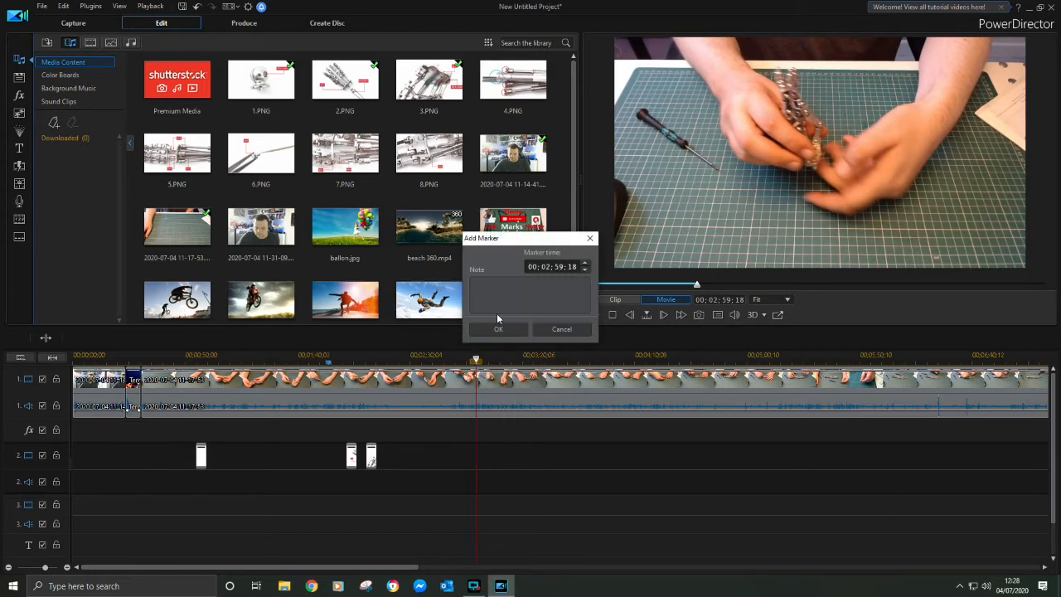
pyautogui.click(499, 330)
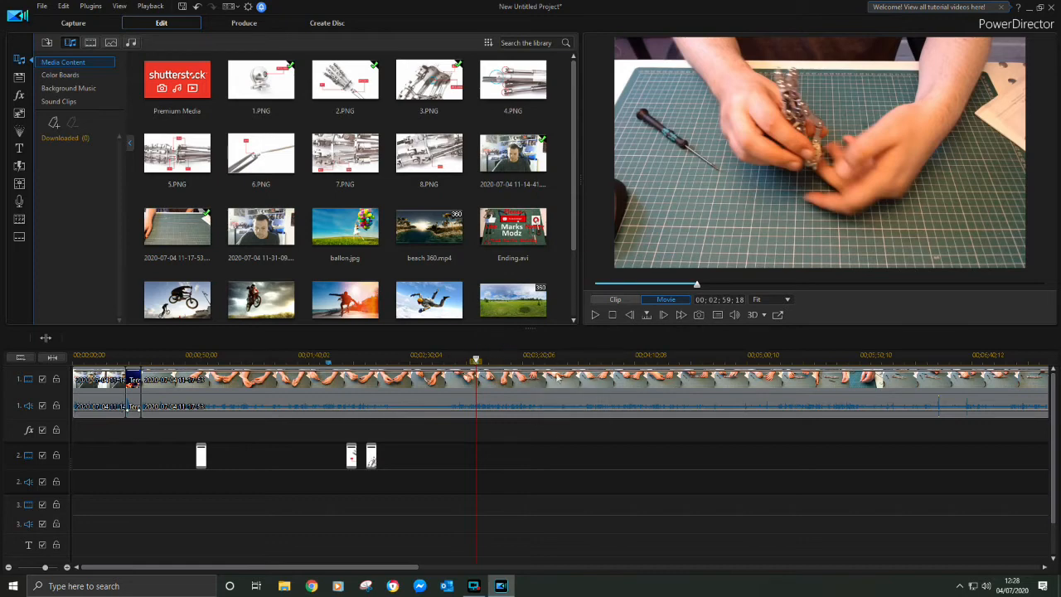
# Overlay 4.PNG on video track 2 at 00;03;07;29 and shrink it into the lower-left corner of the video frame
pyautogui.click(593, 315)
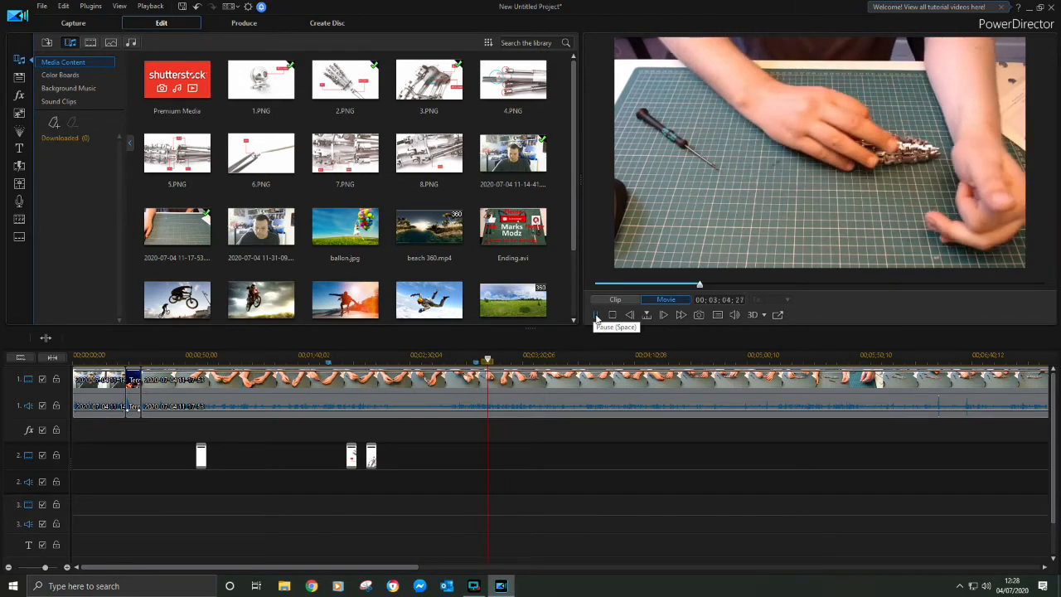
pyautogui.click(596, 315)
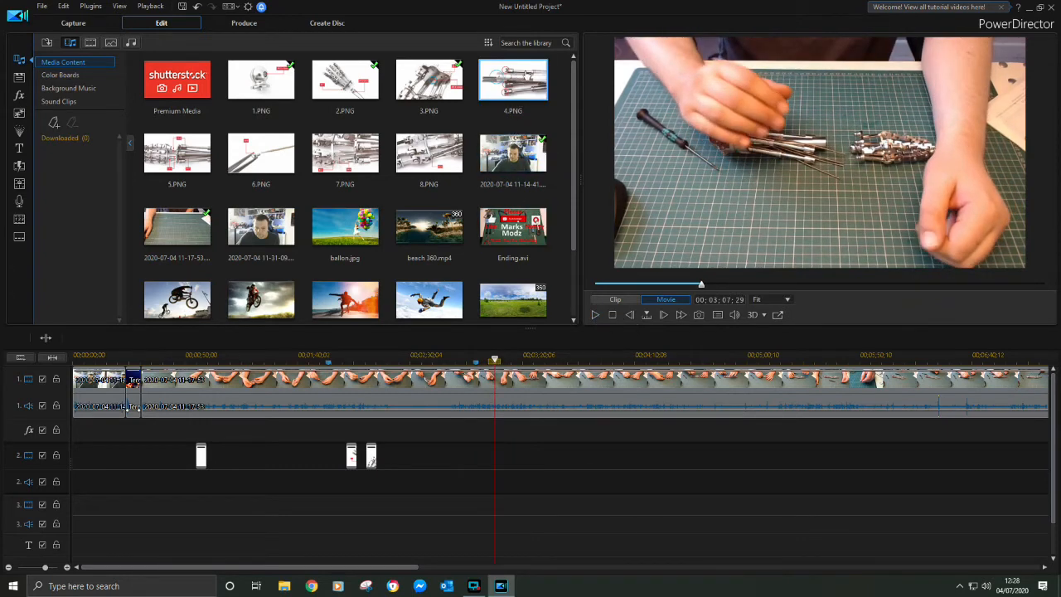
pyautogui.moveTo(527, 75); pyautogui.dragTo(500, 464)
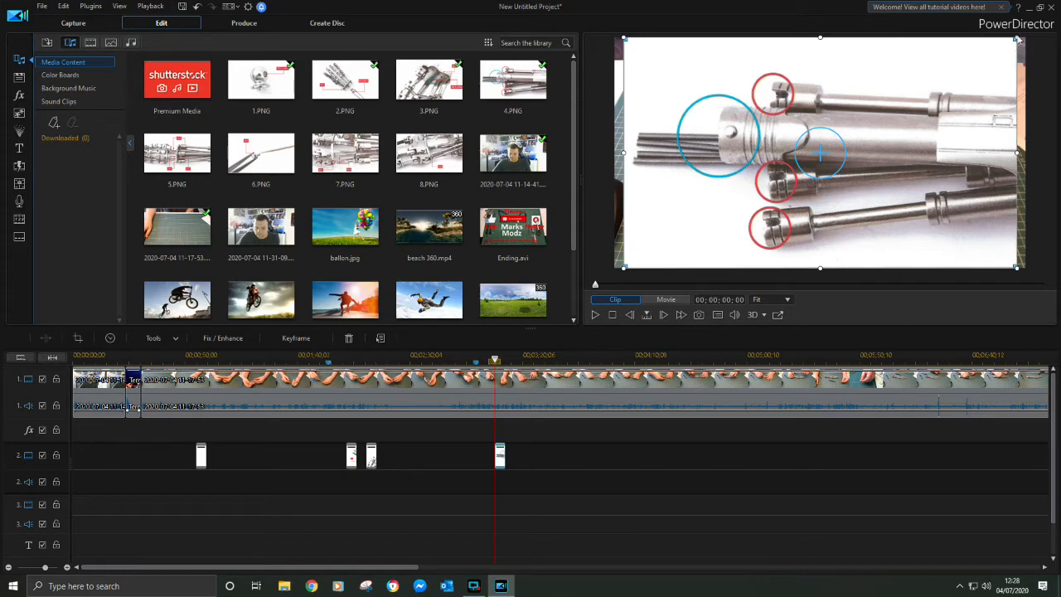
pyautogui.moveTo(1015, 37); pyautogui.dragTo(796, 167)
pyautogui.moveTo(777, 202); pyautogui.dragTo(760, 202)
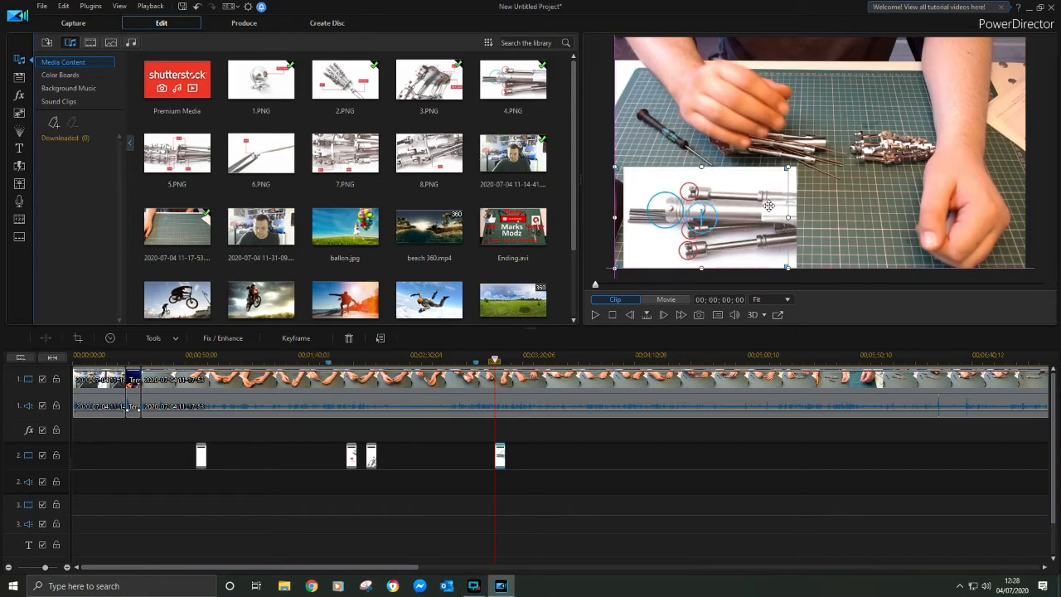
# Play through the recording past the 4.PNG overlay and add a timeline marker at 00;03;53;00
pyautogui.click(593, 316)
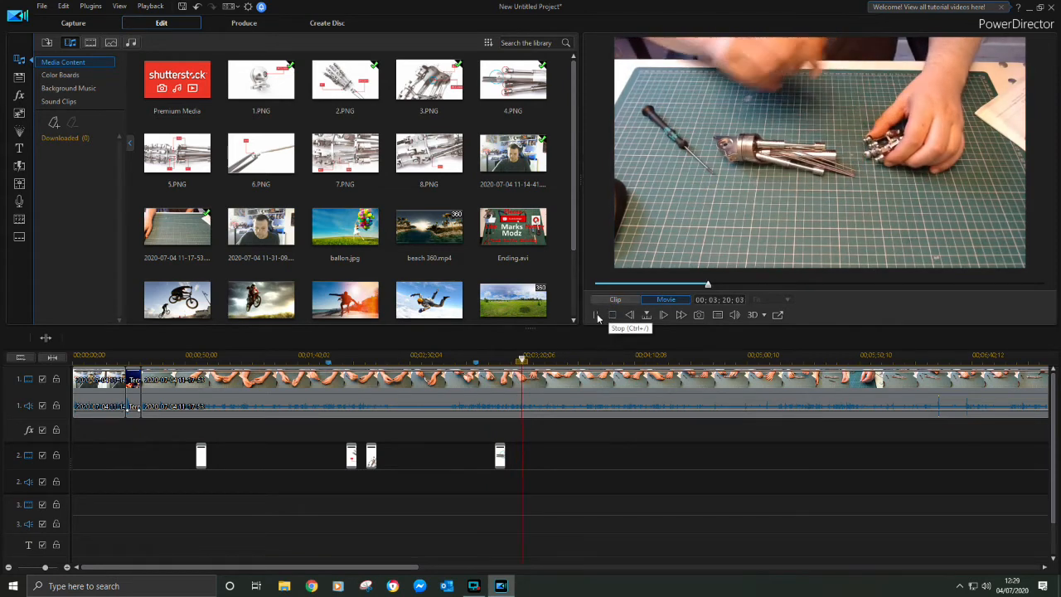
pyautogui.click(563, 362)
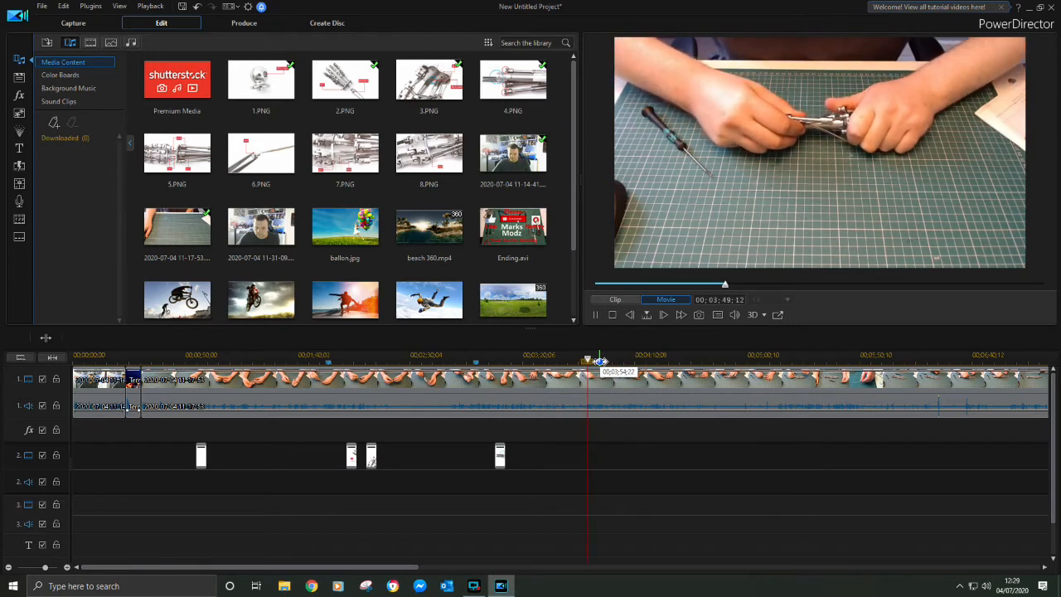
pyautogui.click(595, 315)
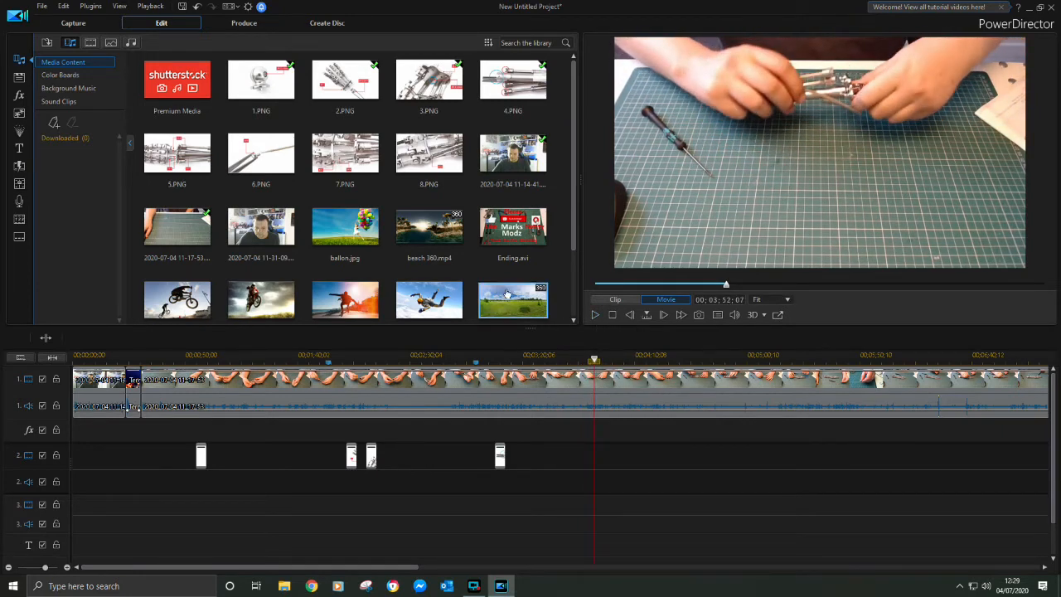
pyautogui.rightClick(596, 363)
pyautogui.click(645, 365)
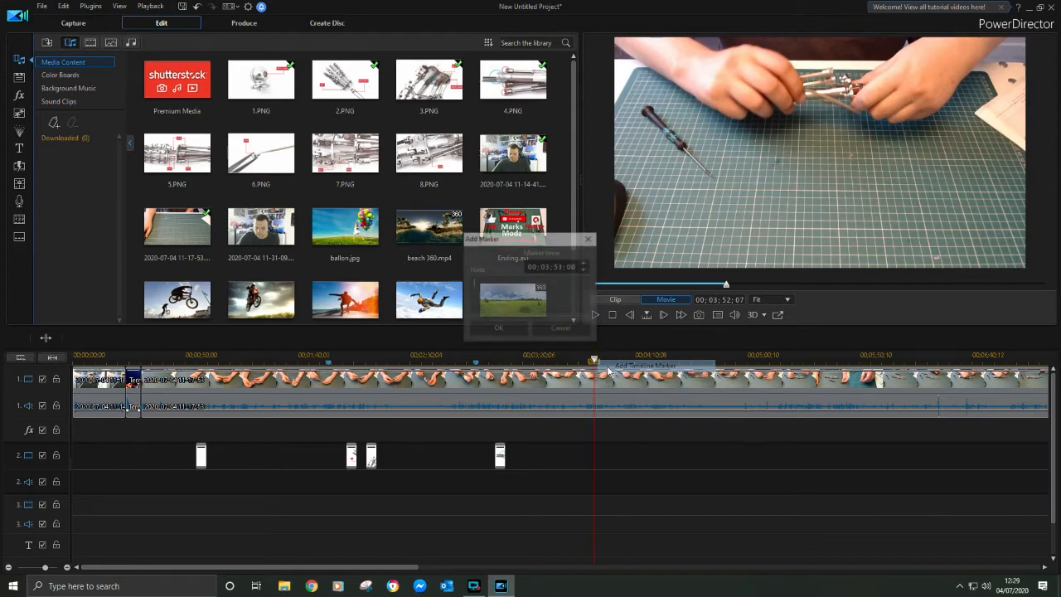
pyautogui.click(492, 329)
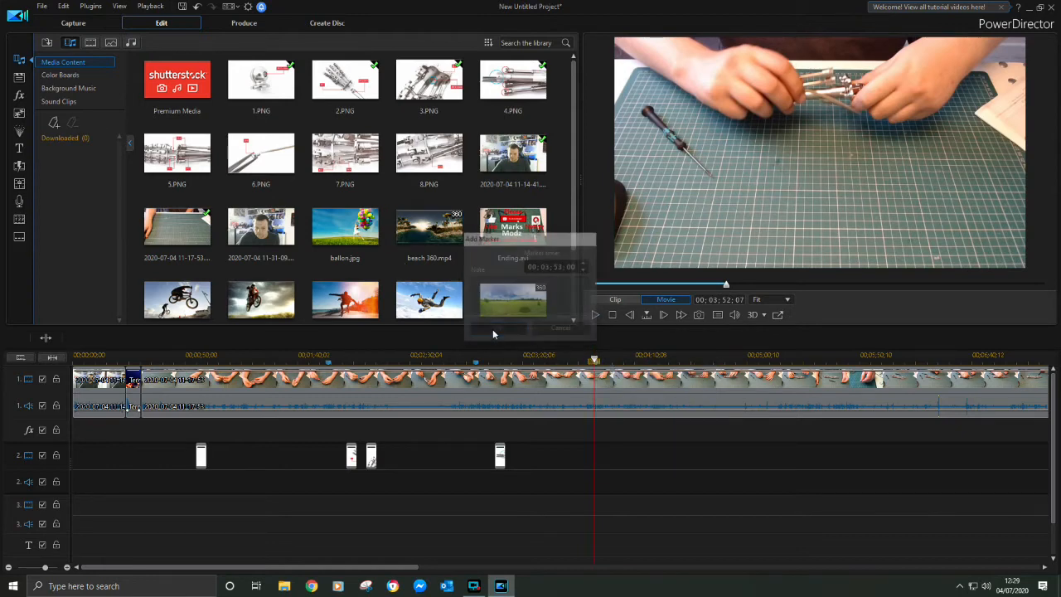
# Overlay 5.PNG on video track 2 at 00;03;58;10 and shrink it into the lower-left corner of the video frame
pyautogui.click(596, 314)
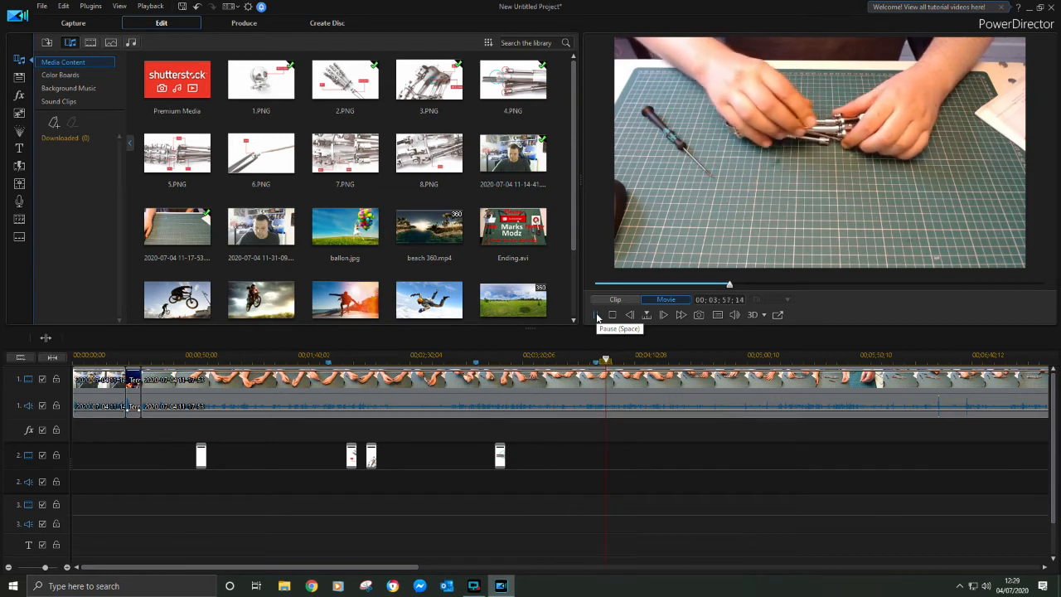
pyautogui.click(596, 314)
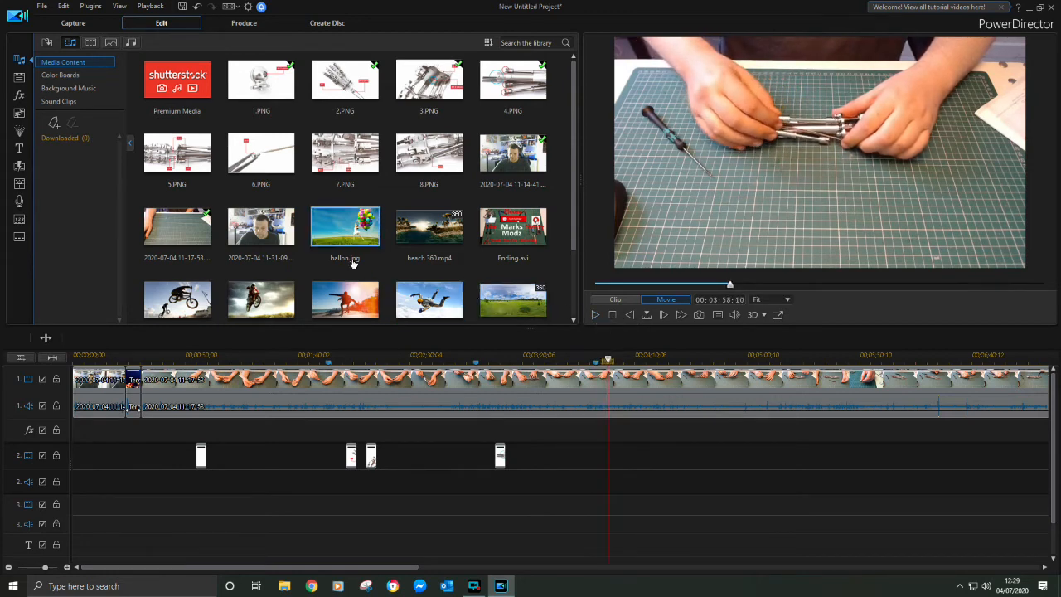
pyautogui.moveTo(177, 154); pyautogui.dragTo(613, 455)
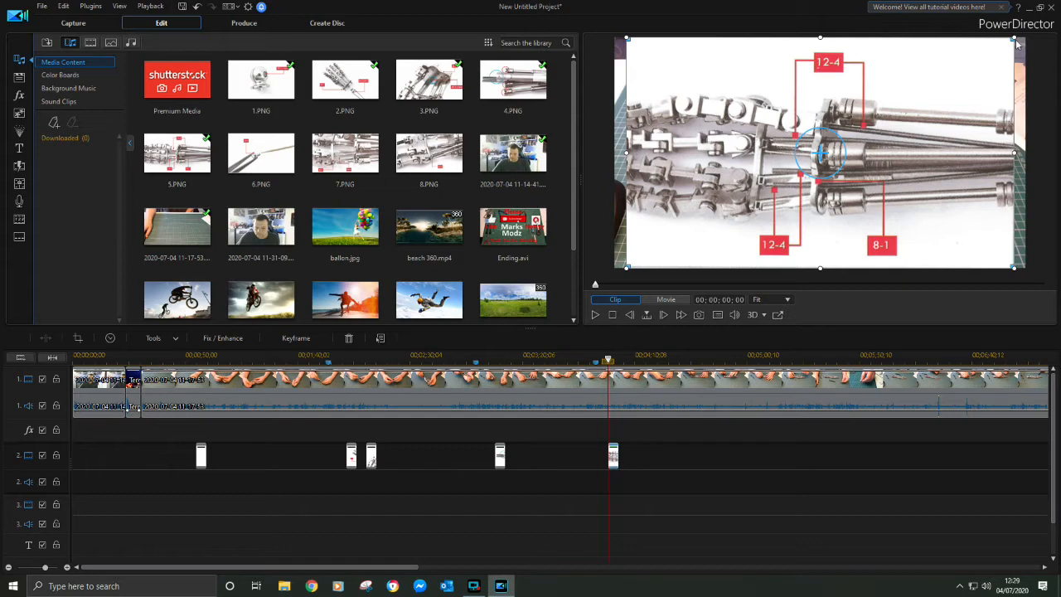
pyautogui.moveTo(1015, 38); pyautogui.dragTo(801, 164)
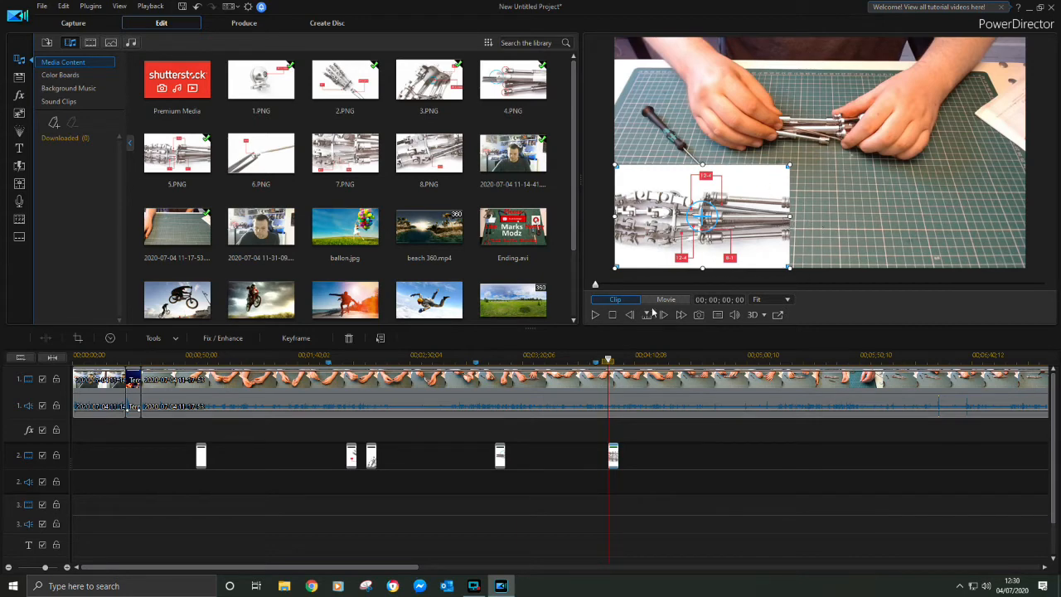
# Find where the next assembly stage starts after the 5.PNG overlay and add a timeline marker at 00;05;16;00
pyautogui.click(595, 315)
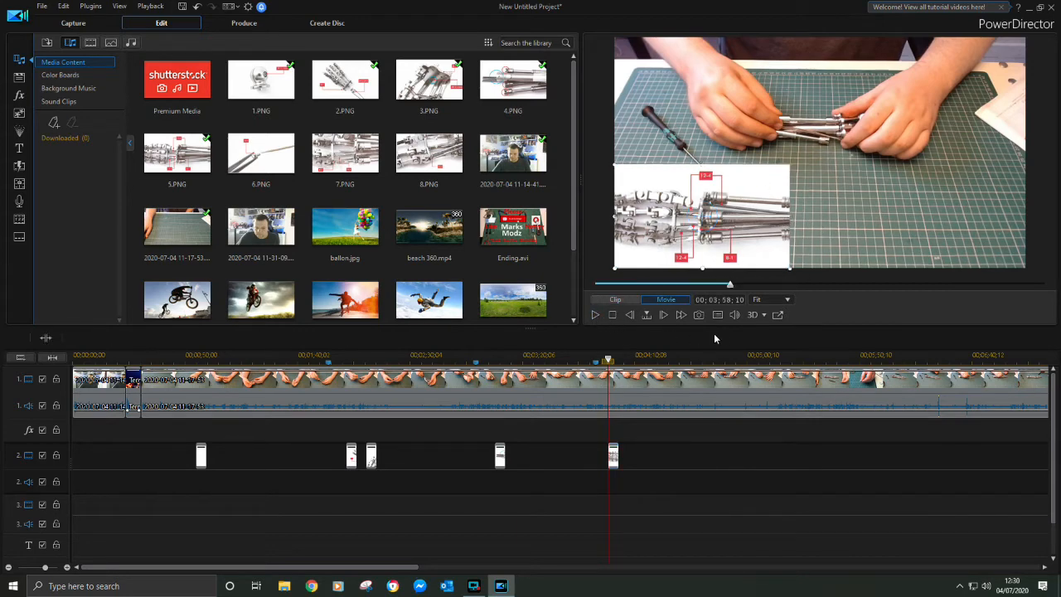
pyautogui.click(780, 354)
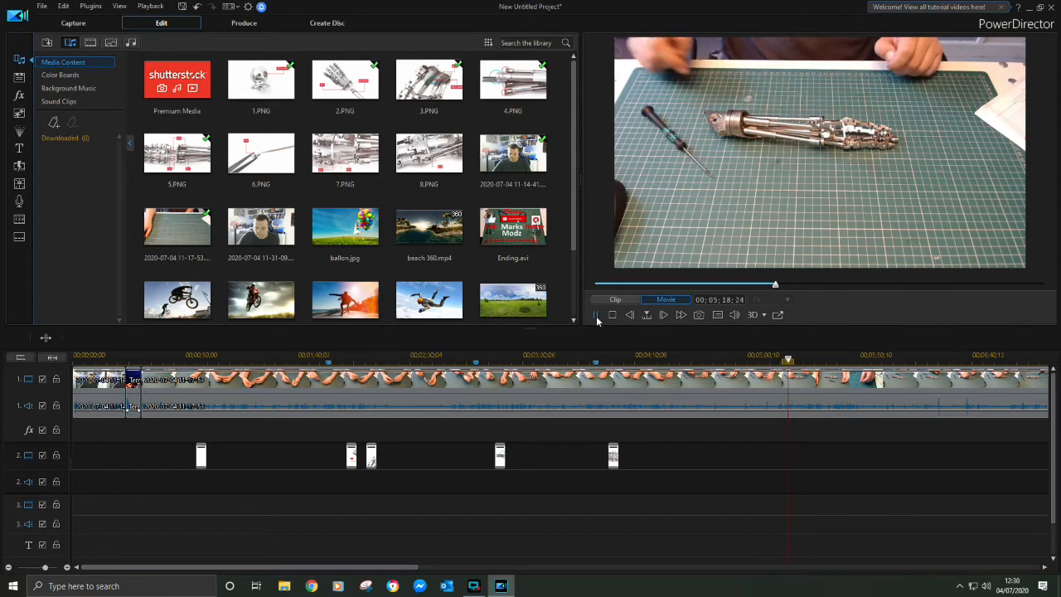
pyautogui.click(763, 356)
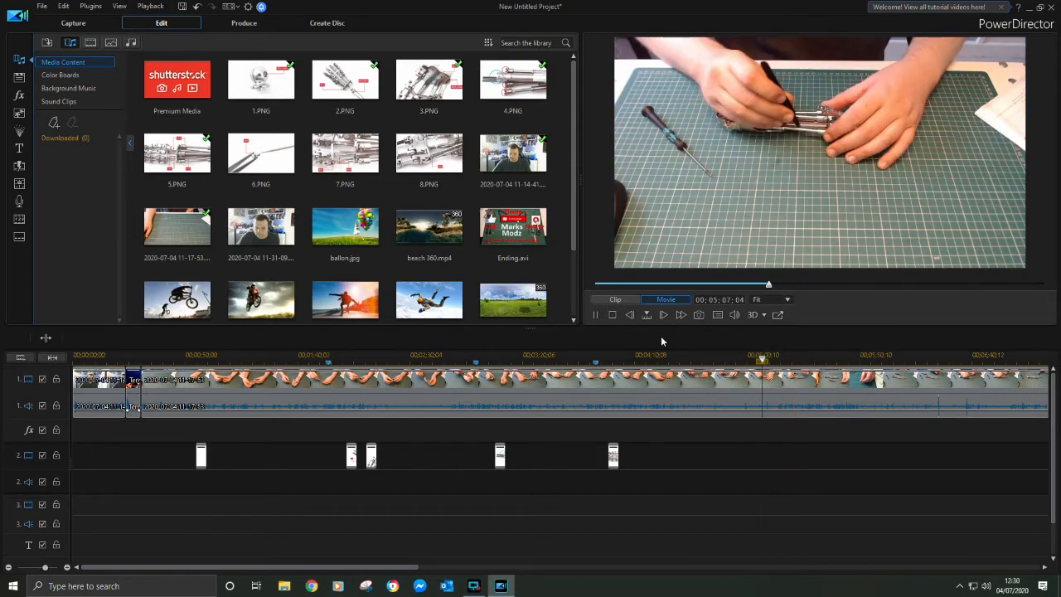
pyautogui.click(599, 318)
pyautogui.rightClick(781, 360)
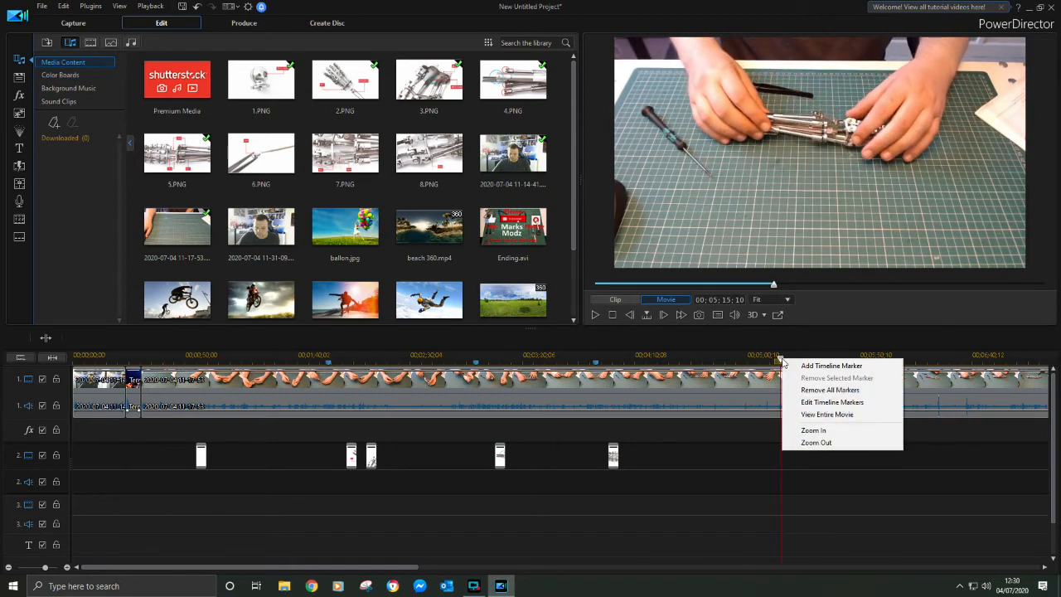
pyautogui.click(821, 368)
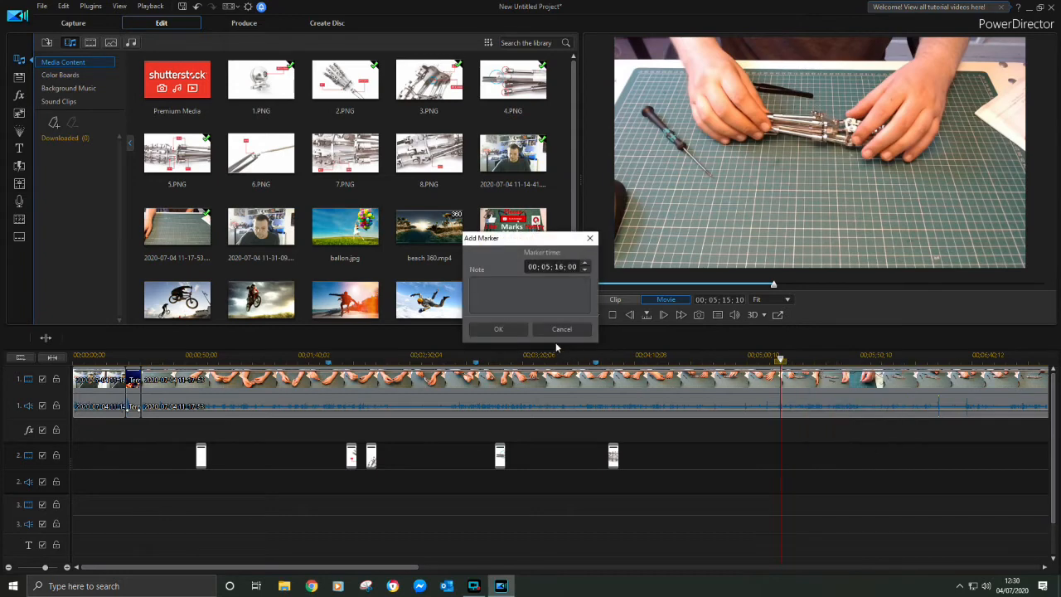
pyautogui.click(514, 329)
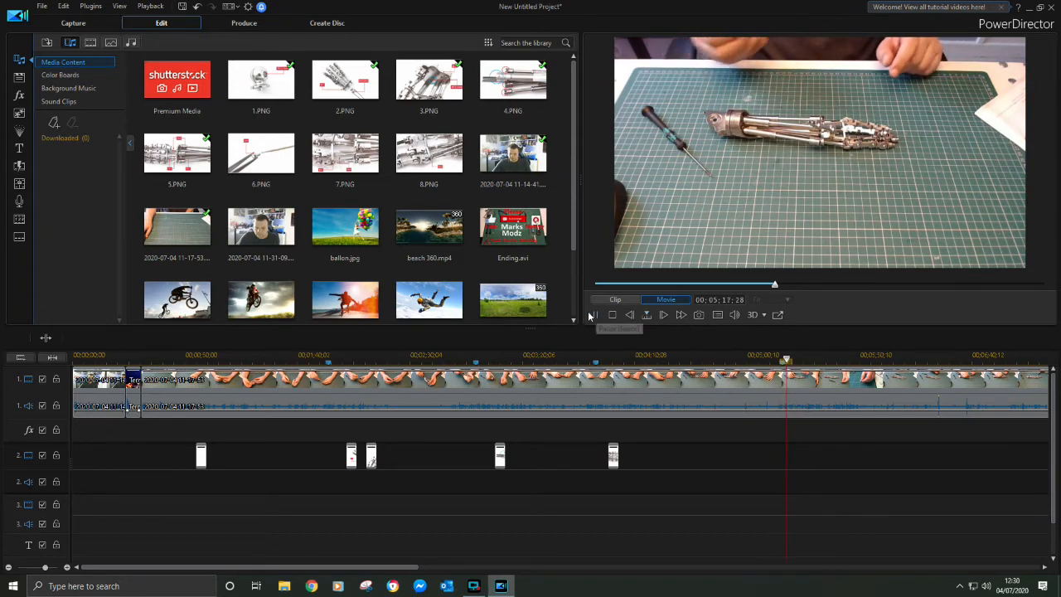
# Overlay 6.PNG on video track 2 at 00;06;07;23 and shrink it into the lower-left corner of the video frame
pyautogui.click(883, 362)
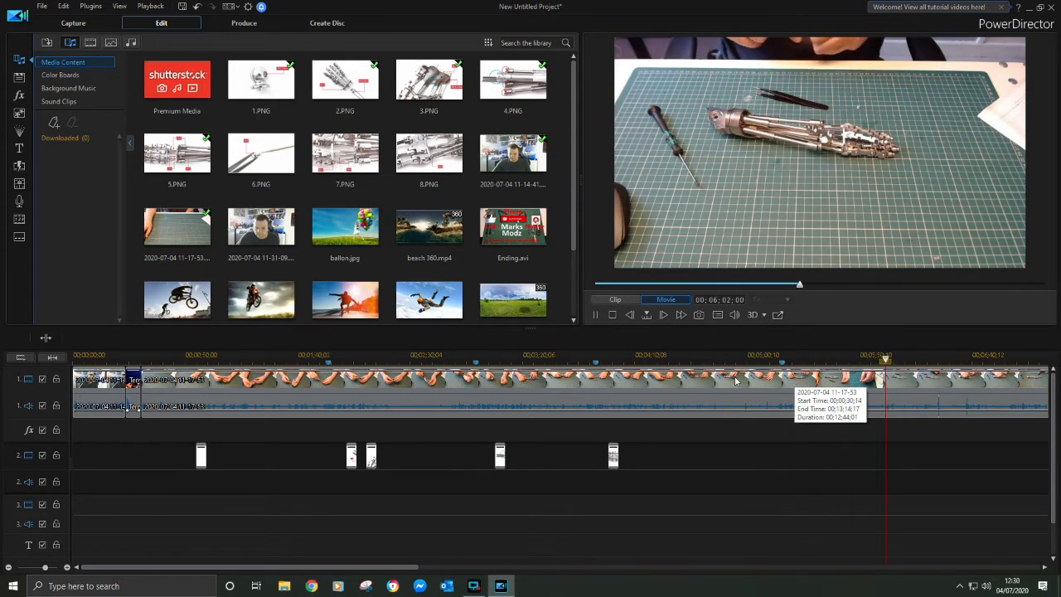
pyautogui.click(595, 316)
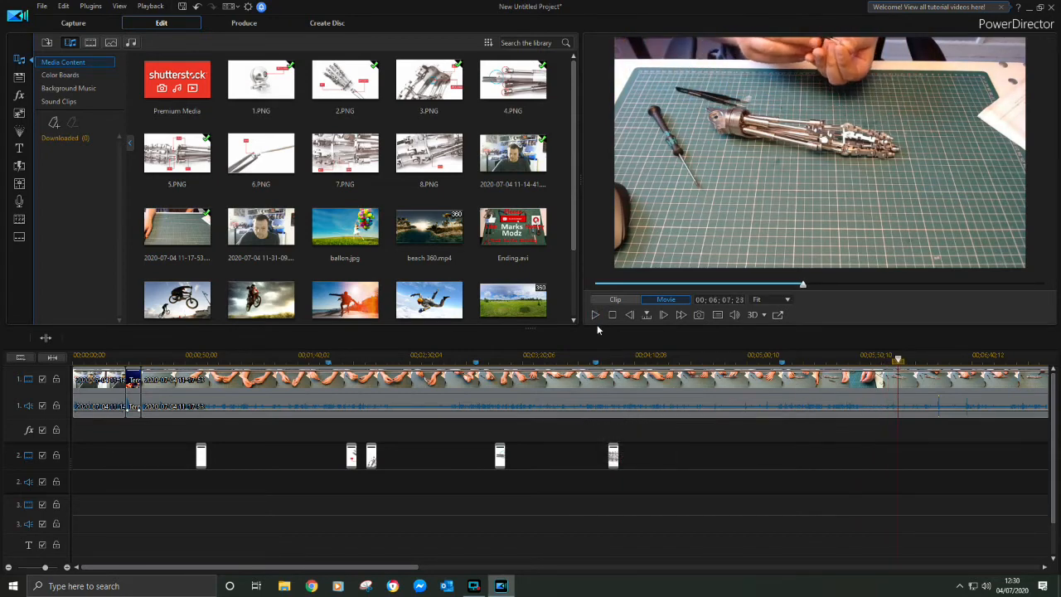
pyautogui.moveTo(255, 148); pyautogui.dragTo(737, 367)
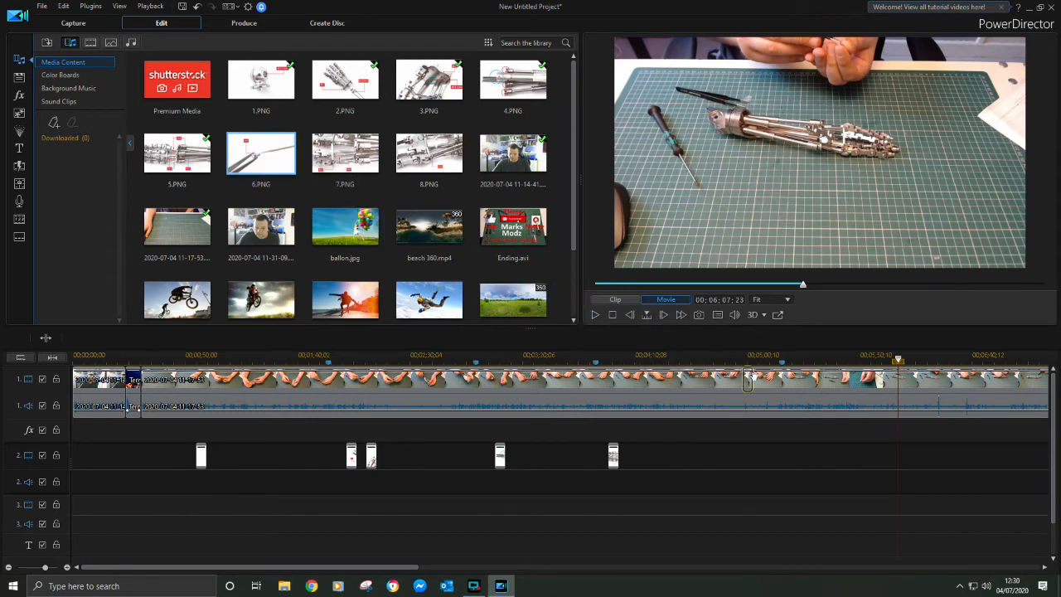
pyautogui.moveTo(895, 453); pyautogui.dragTo(903, 454)
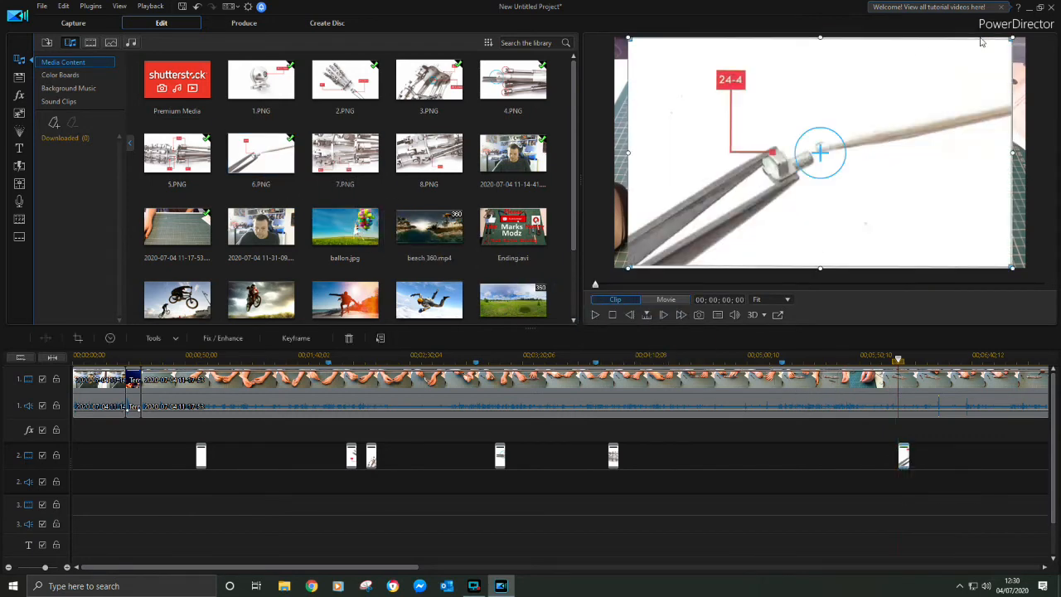
pyautogui.moveTo(1011, 37); pyautogui.dragTo(743, 200)
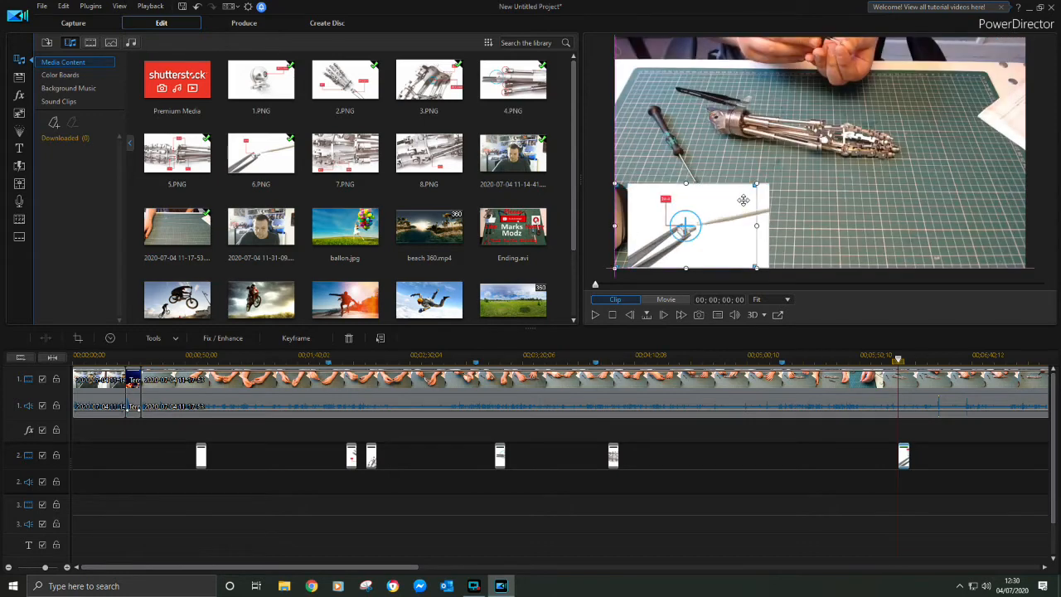
# Play through the recording past the 6.PNG overlay and add a timeline marker shortly after that image ends
pyautogui.click(596, 316)
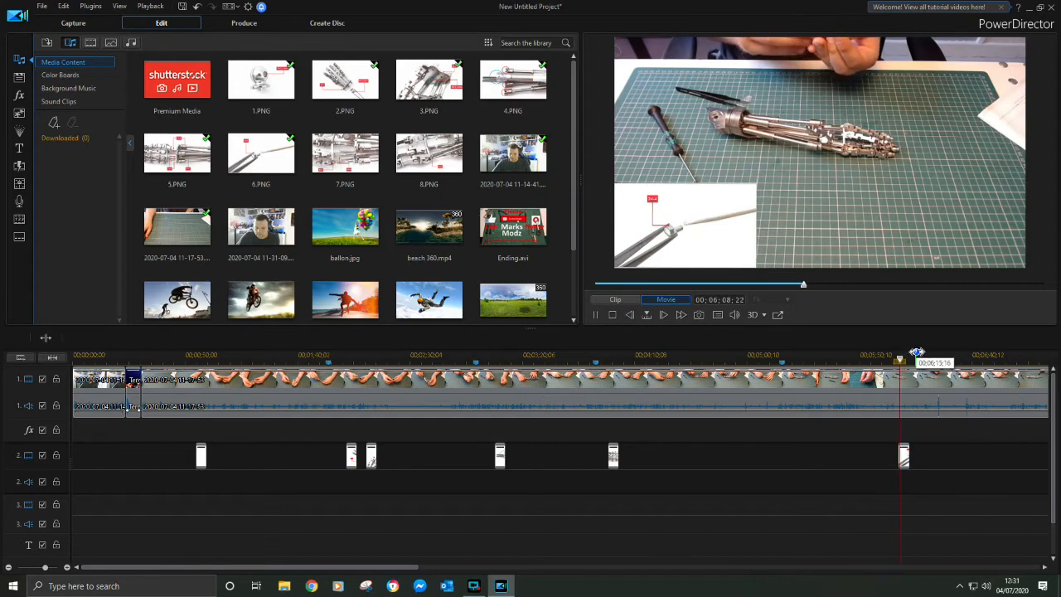
pyautogui.click(595, 314)
pyautogui.rightClick(919, 362)
pyautogui.click(941, 370)
pyautogui.click(483, 330)
# Place 7.PNG on video track 2 just after the timeline marker that follows the 6.PNG overlay
pyautogui.click(594, 314)
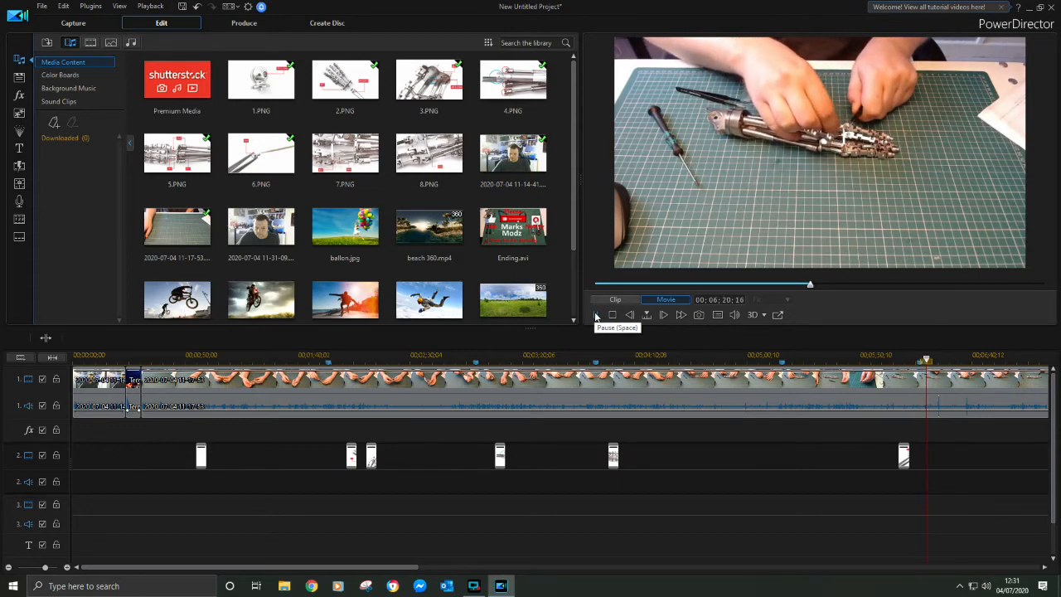
pyautogui.click(595, 314)
pyautogui.click(283, 172)
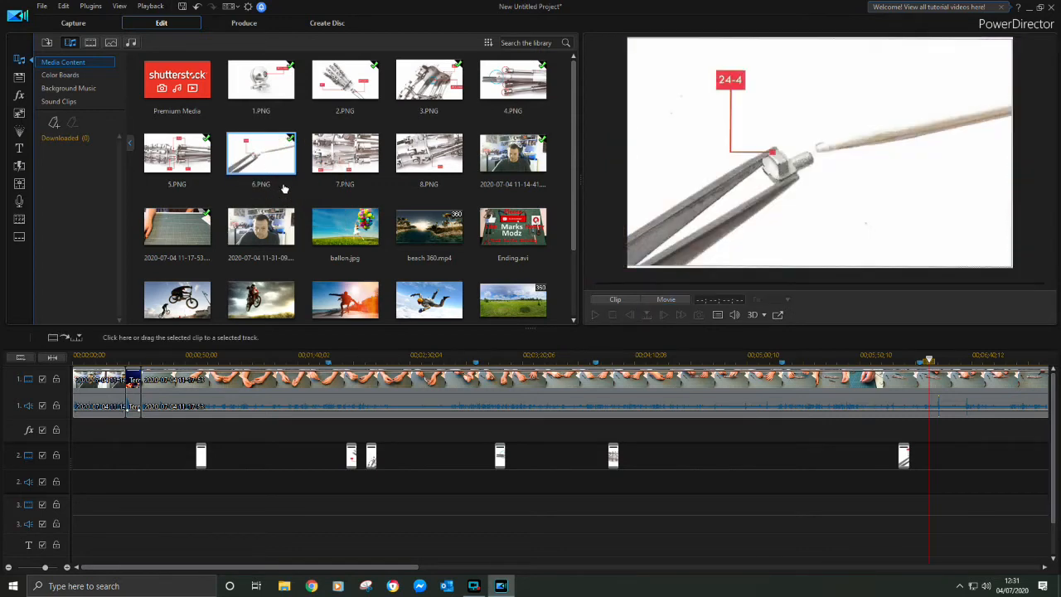
pyautogui.moveTo(336, 149); pyautogui.dragTo(885, 354)
pyautogui.moveTo(930, 444); pyautogui.dragTo(930, 458)
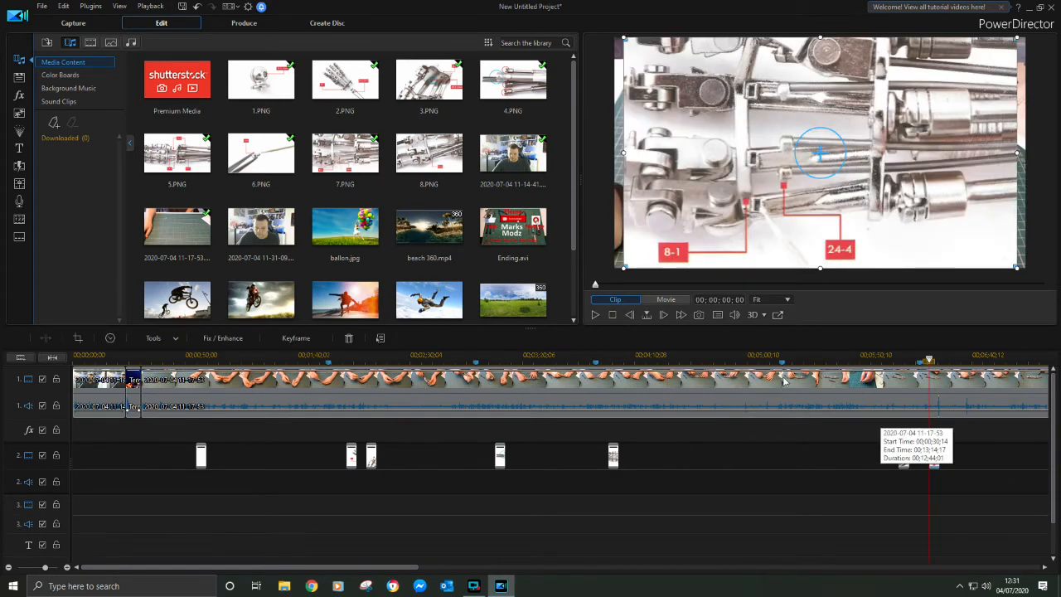
# Preview the 7.PNG overlay, then shrink it and fit it into the lower-left corner of the video frame
pyautogui.click(594, 315)
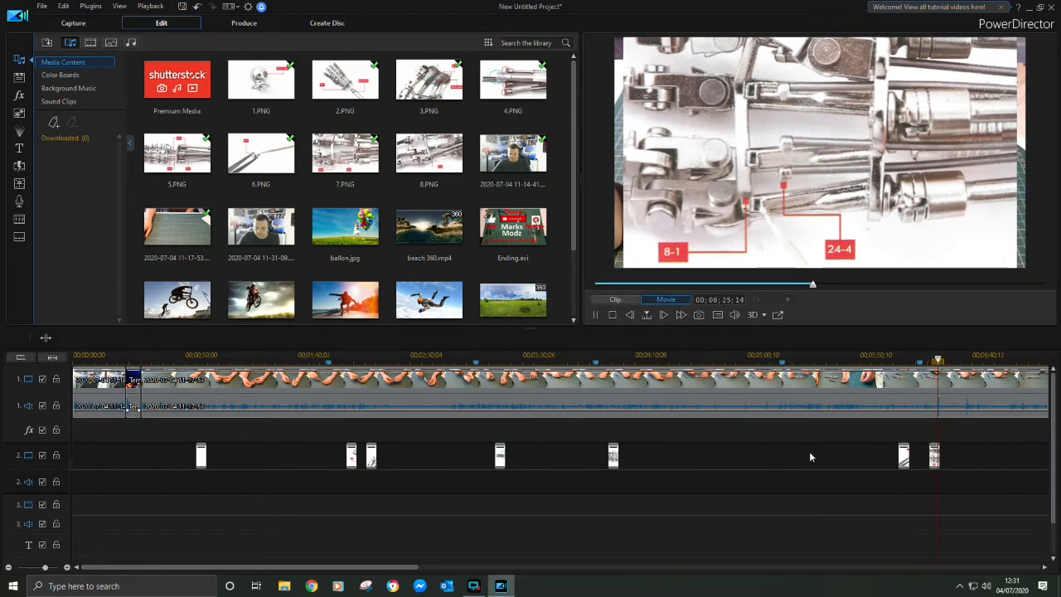
pyautogui.click(595, 314)
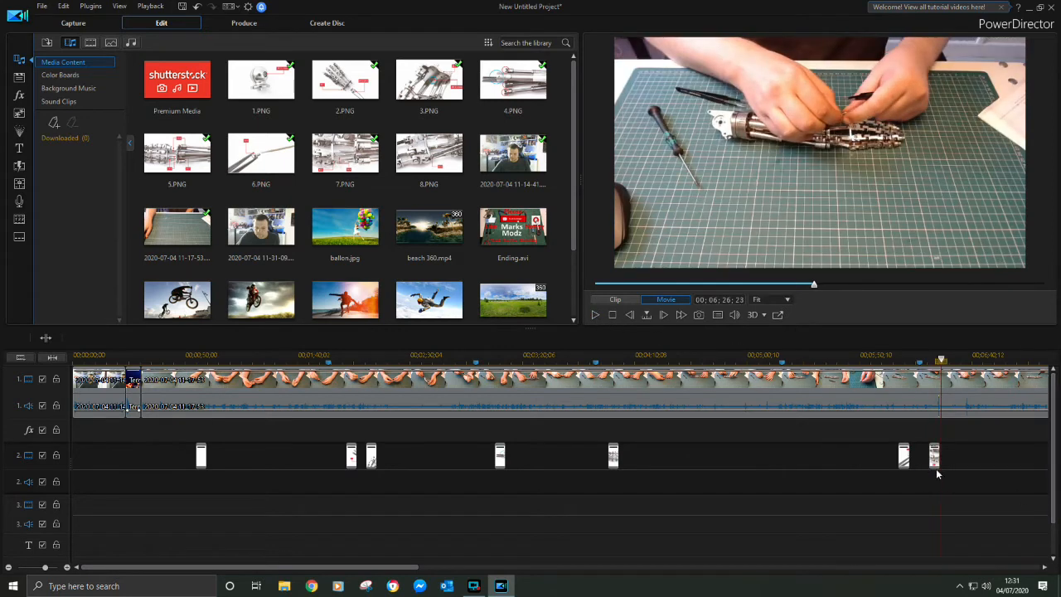
pyautogui.click(934, 455)
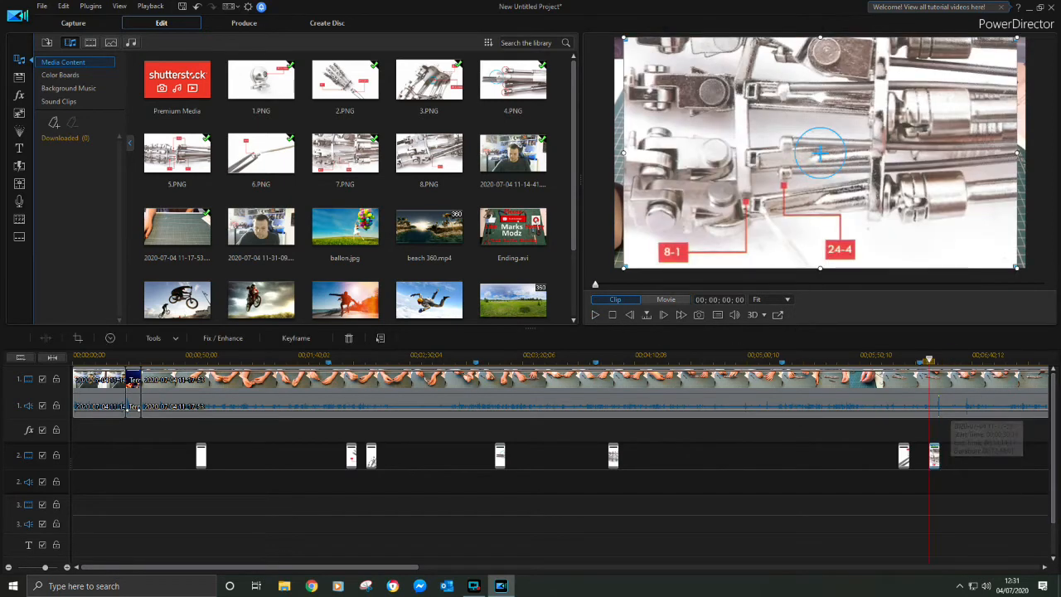
pyautogui.moveTo(1017, 38); pyautogui.dragTo(789, 172)
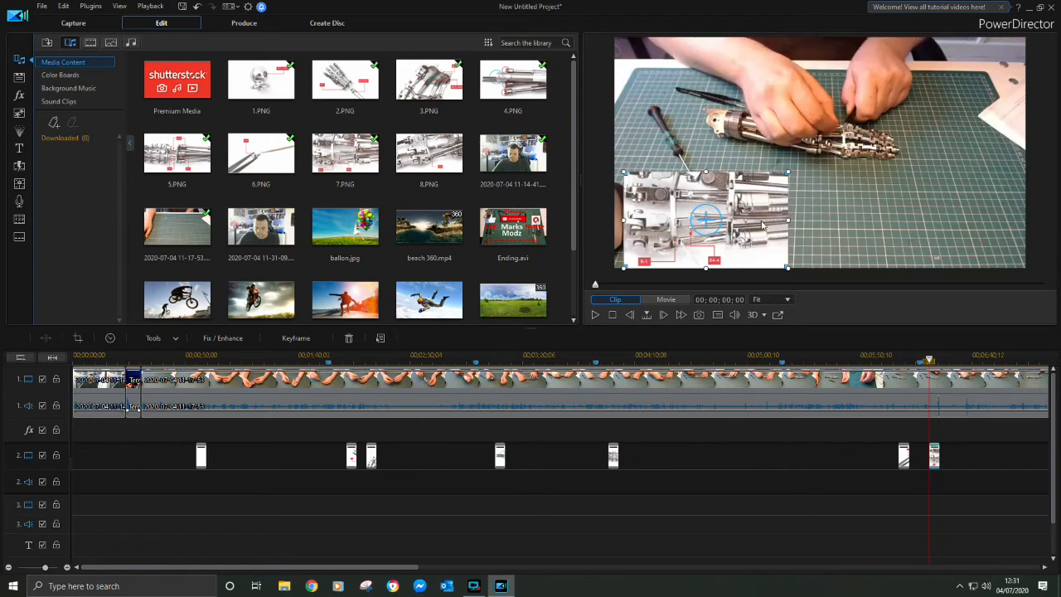
pyautogui.moveTo(761, 225); pyautogui.dragTo(752, 224)
pyautogui.click(907, 459)
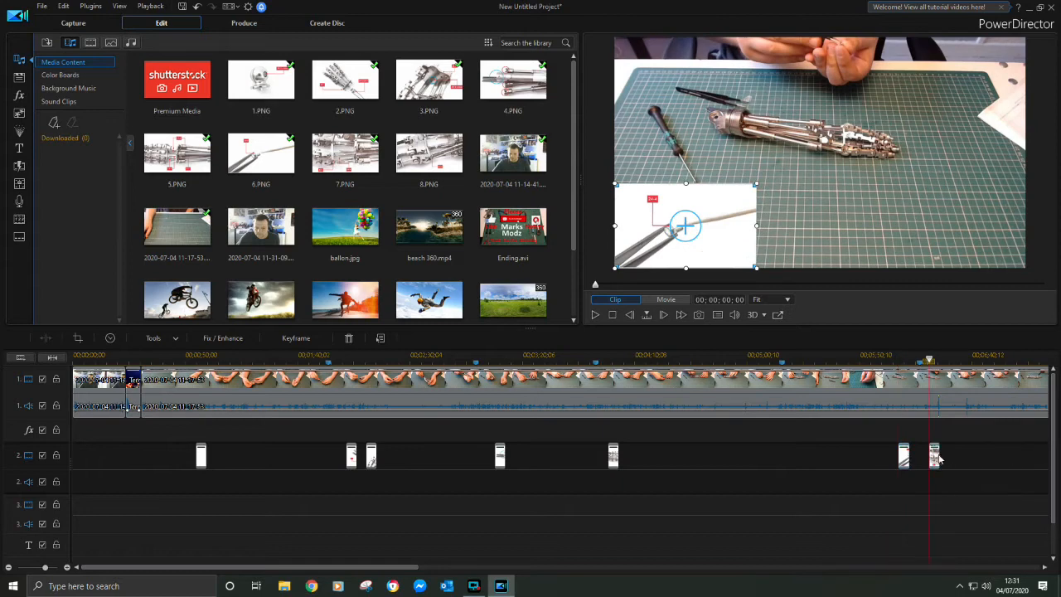
pyautogui.click(935, 456)
# Skim the recording beyond the 7.PNG overlay for the next assembly stage and add a timeline marker at about 00;10;15;12
pyautogui.click(595, 315)
pyautogui.moveTo(371, 569); pyautogui.dragTo(579, 568)
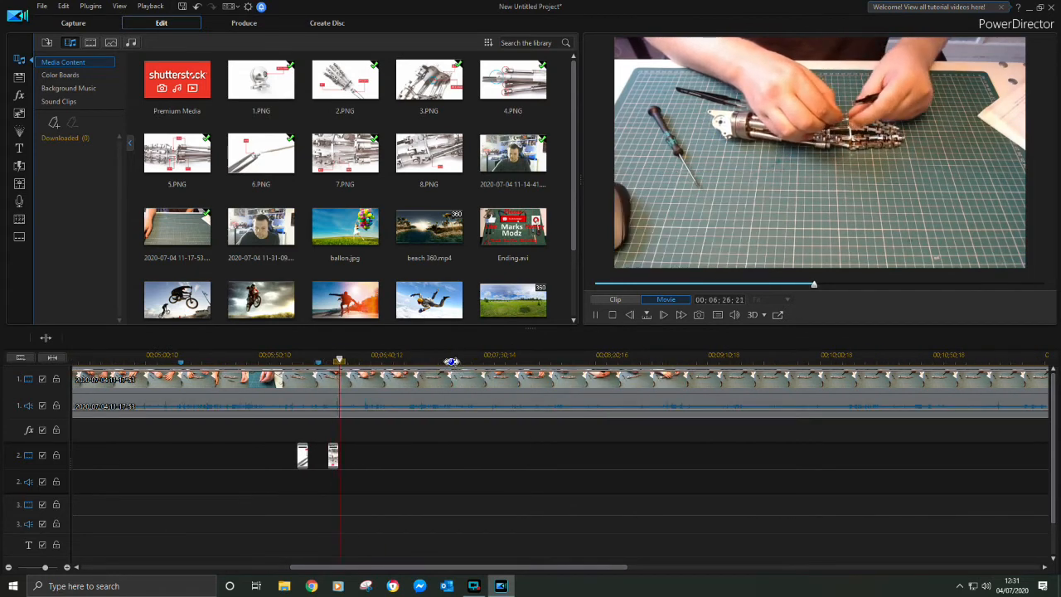
pyautogui.click(451, 360)
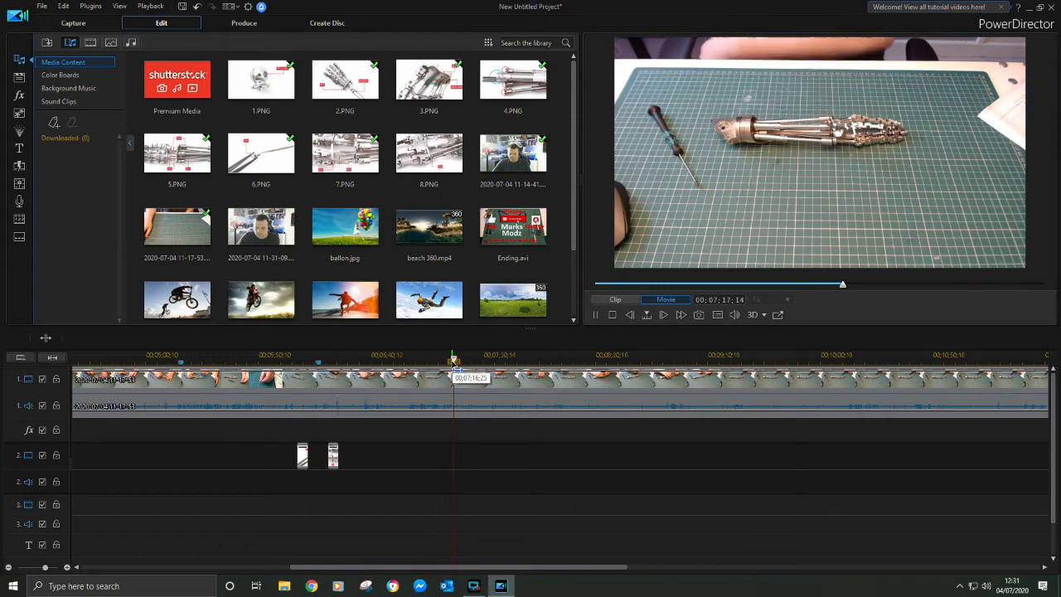
pyautogui.click(557, 359)
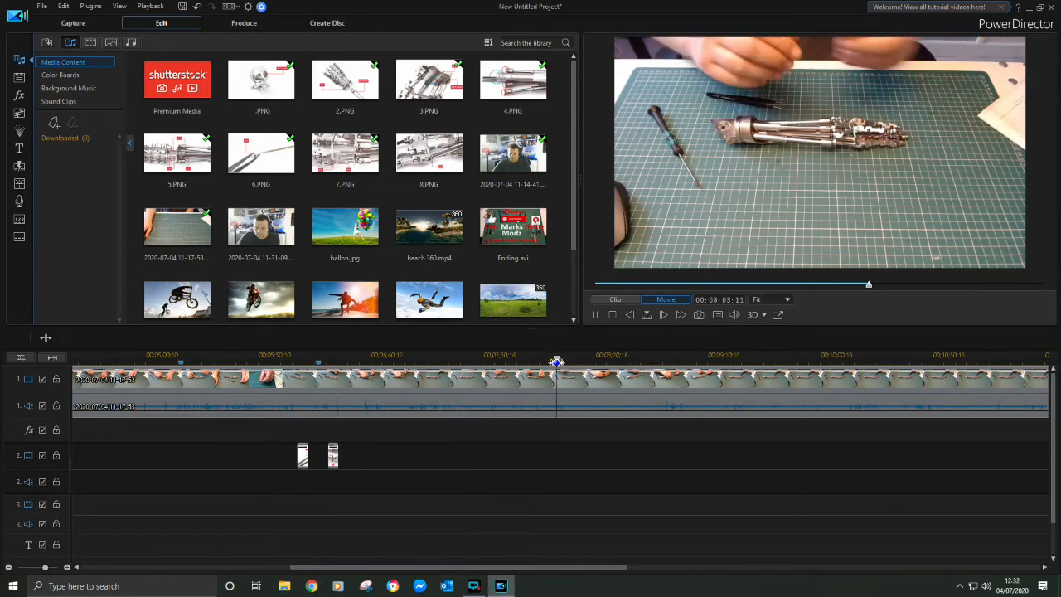
pyautogui.click(598, 360)
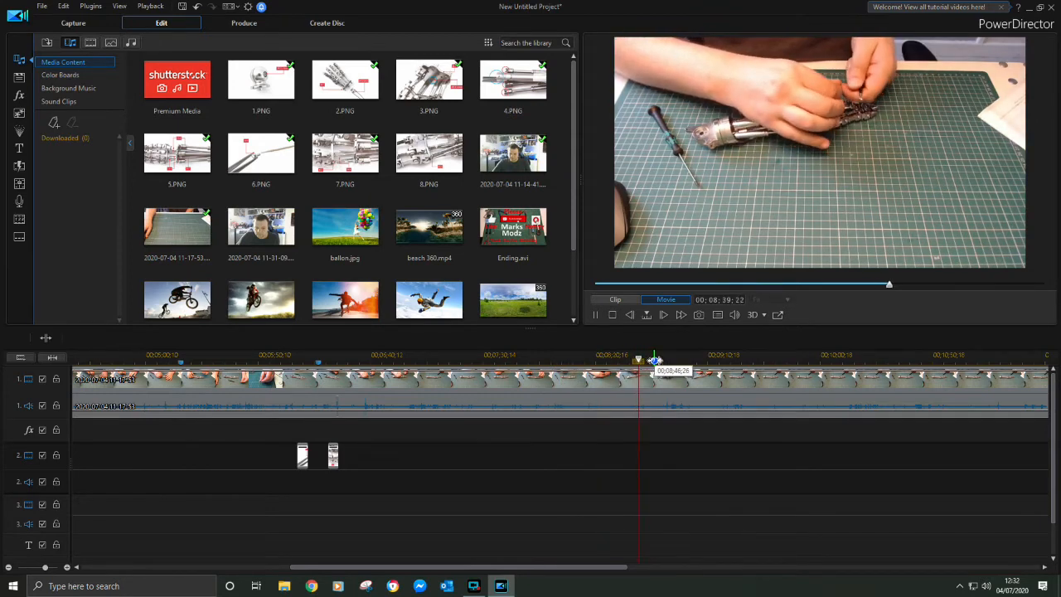
pyautogui.click(686, 360)
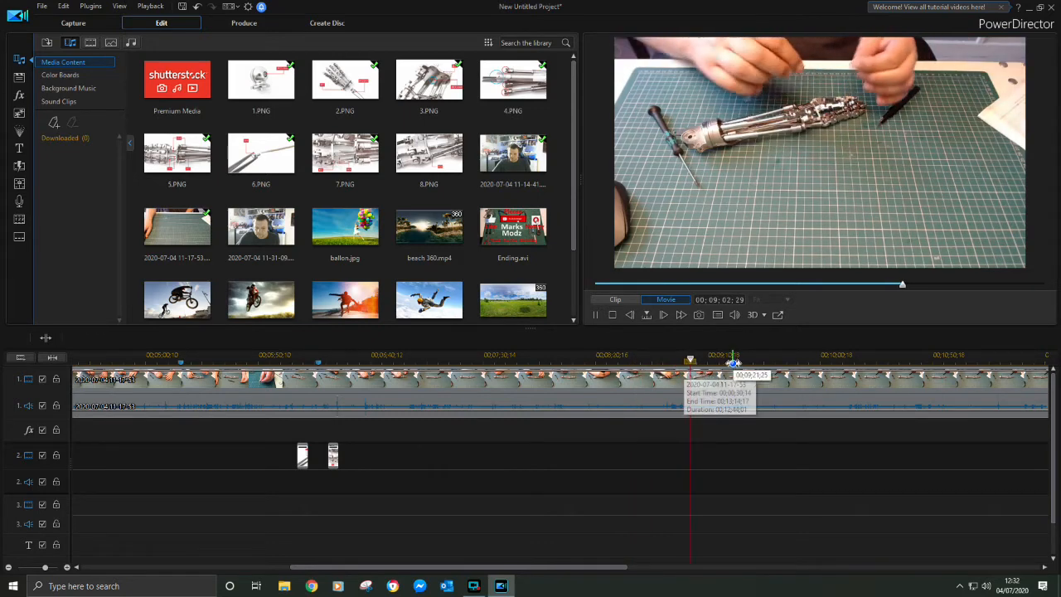
pyautogui.click(734, 360)
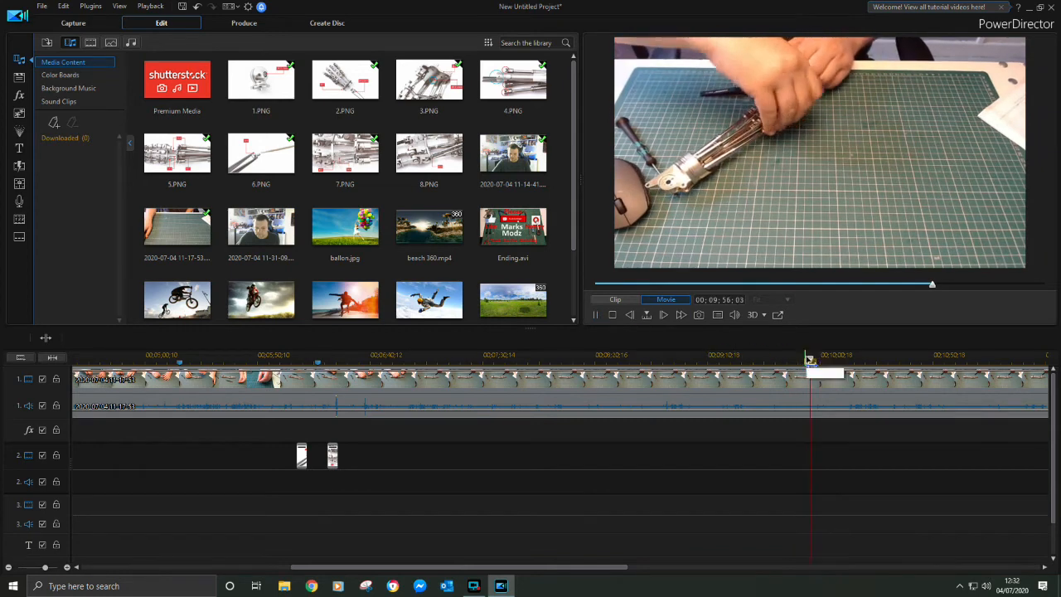
pyautogui.click(843, 356)
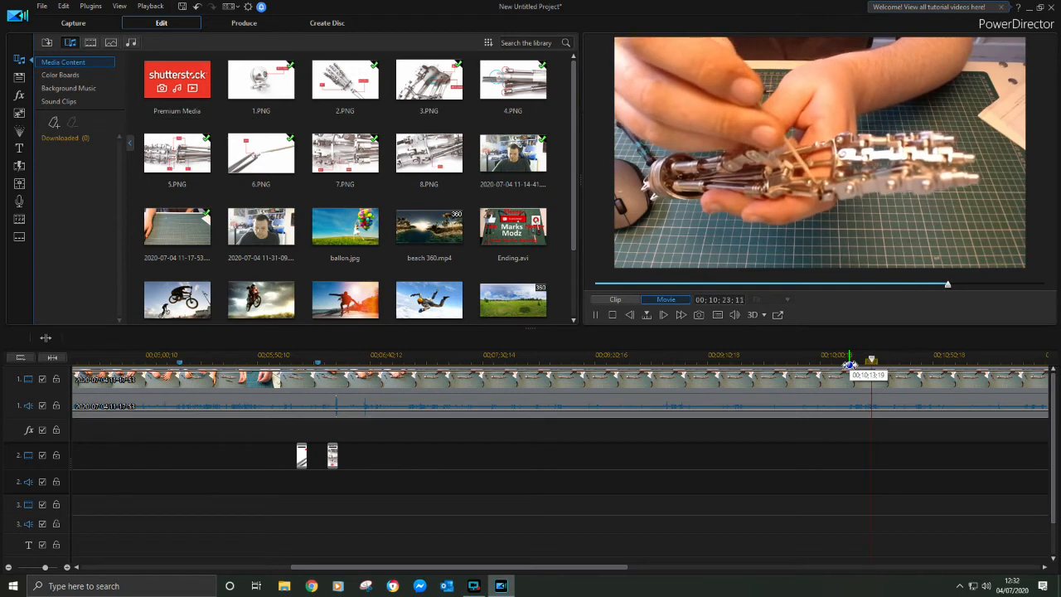
pyautogui.click(848, 359)
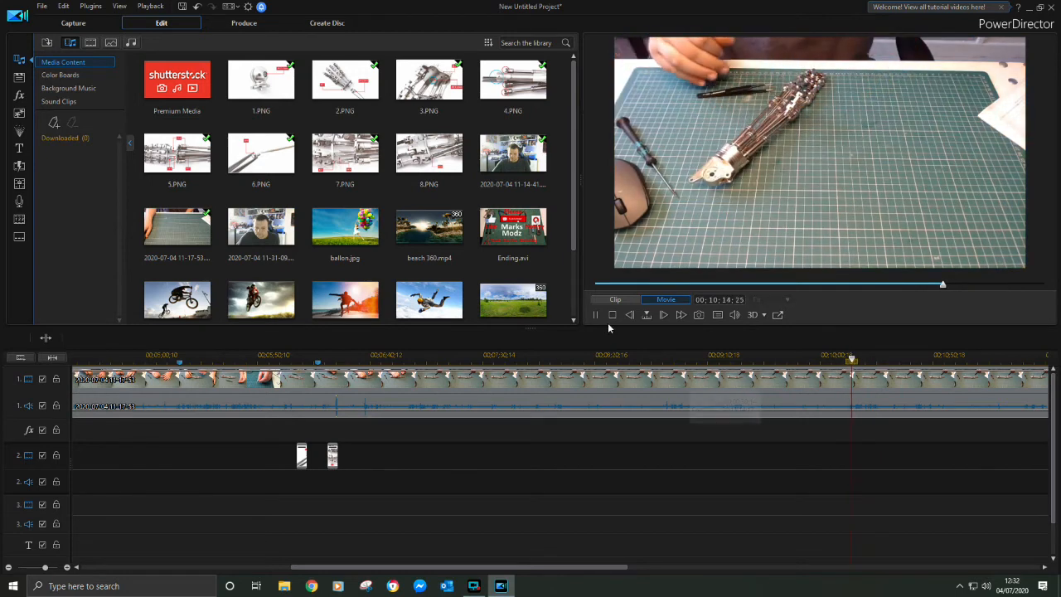
pyautogui.click(595, 315)
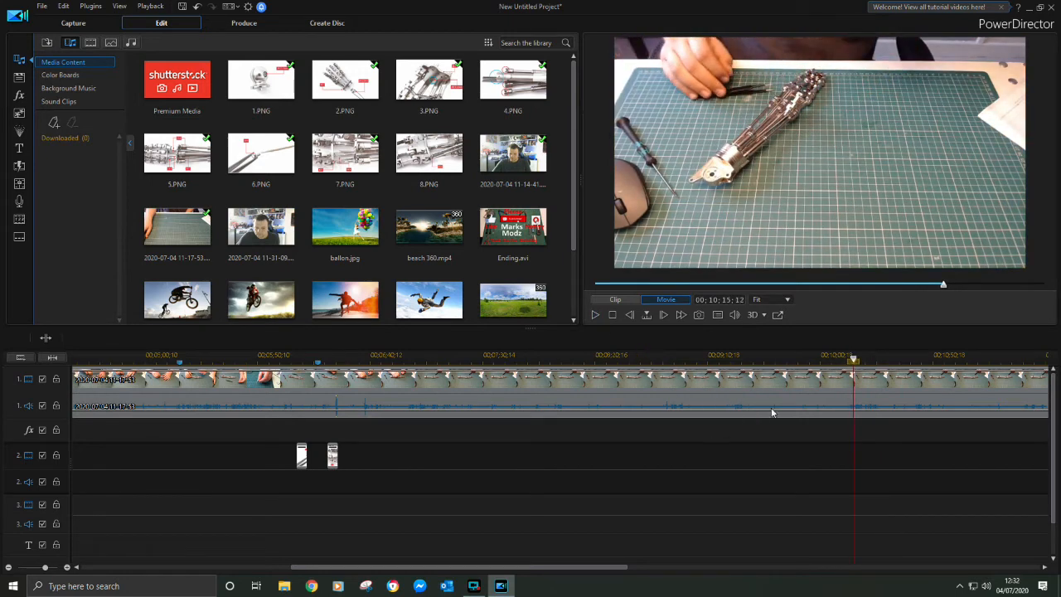
pyautogui.rightClick(853, 358)
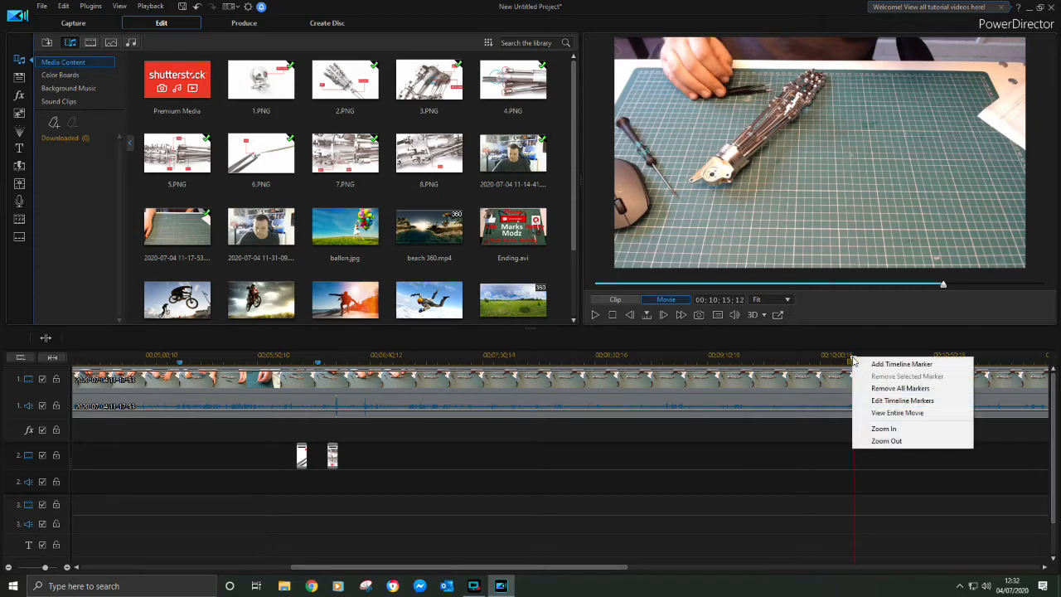
pyautogui.click(888, 363)
pyautogui.click(498, 329)
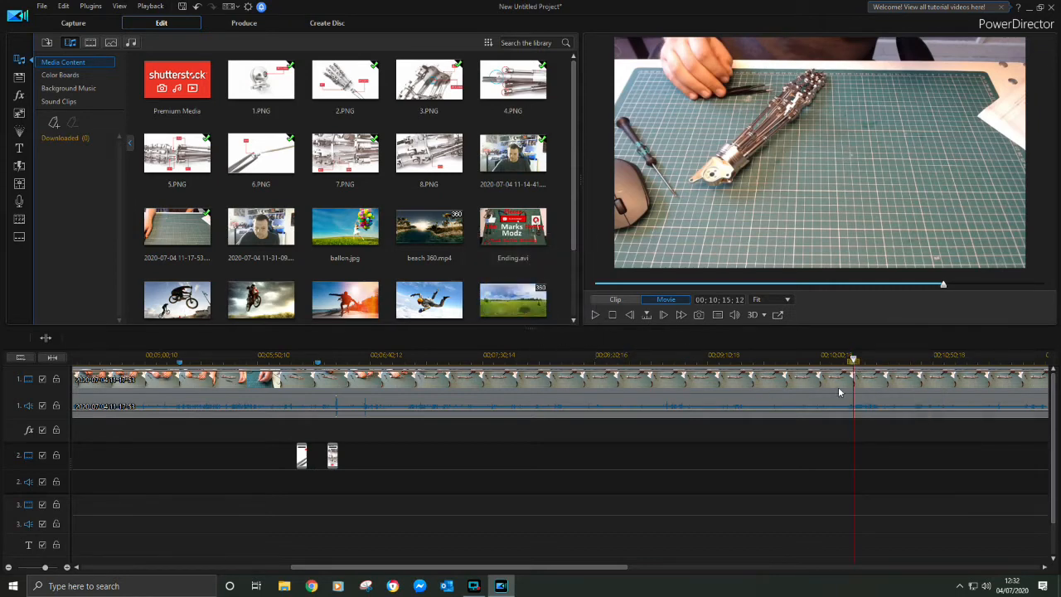
# Place 8.PNG on video track 2 at about 00;10;23;13, then shrink it and fit it into the lower-left corner of the video frame
pyautogui.click(593, 315)
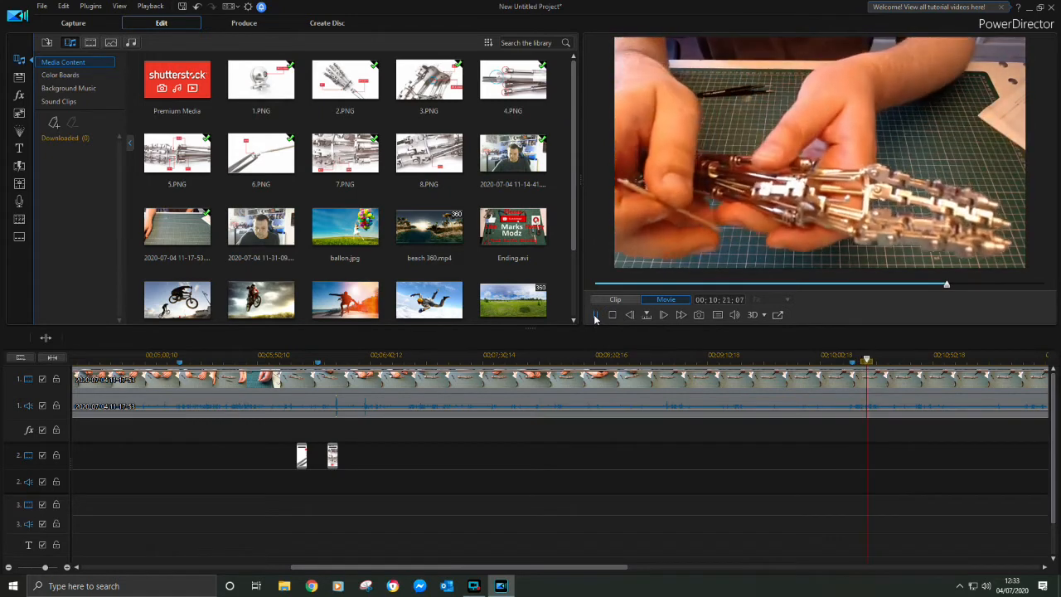
pyautogui.click(595, 315)
pyautogui.moveTo(420, 147); pyautogui.dragTo(876, 454)
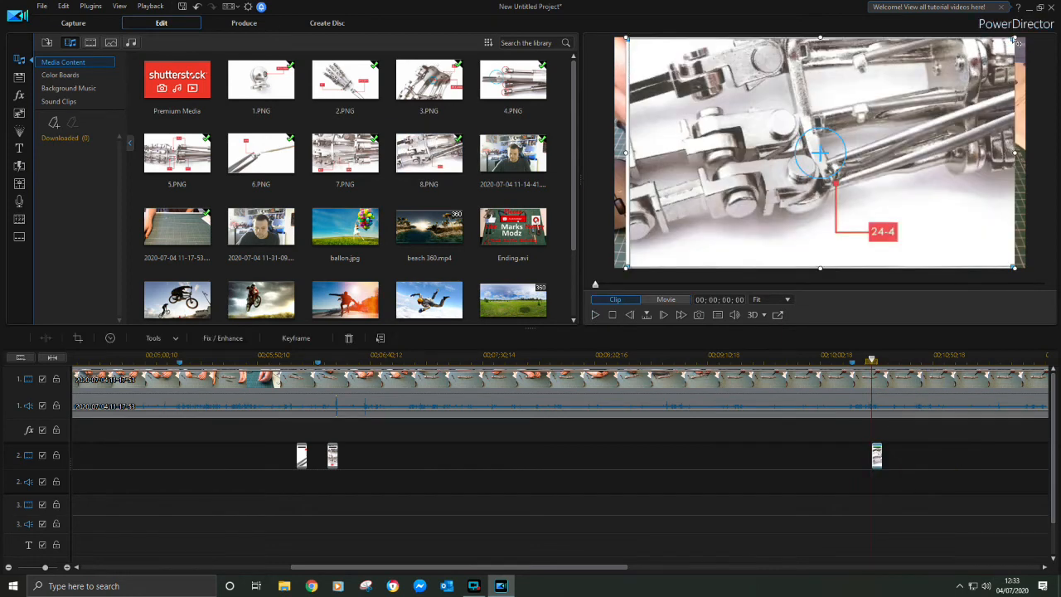
pyautogui.moveTo(1014, 39); pyautogui.dragTo(796, 165)
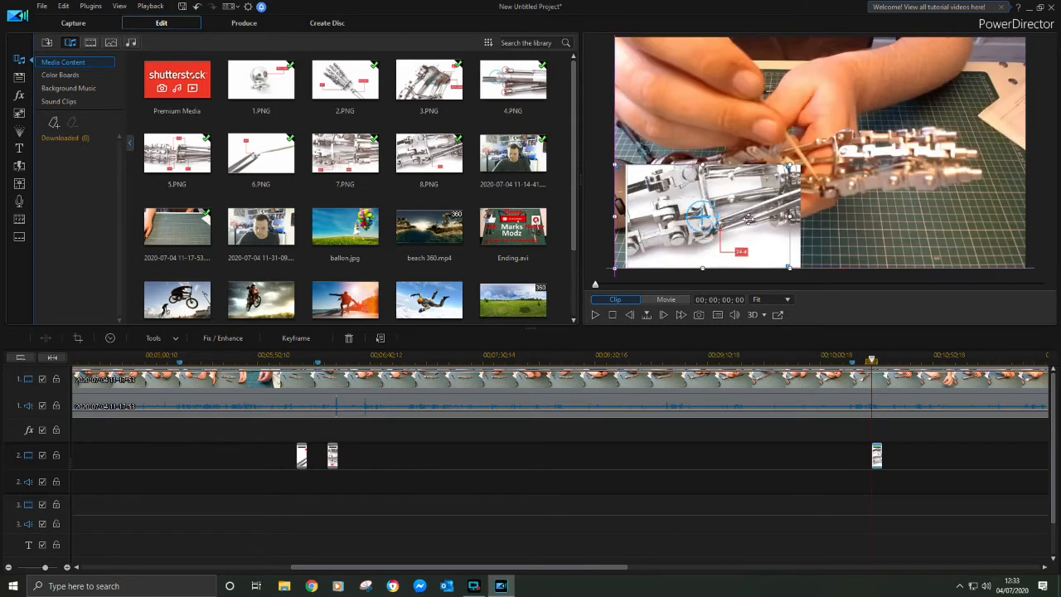
pyautogui.moveTo(750, 218); pyautogui.dragTo(743, 216)
# Skim the recording beyond the 8.PNG overlay for the end of that assembly stage and add a timeline marker at 00;12;41;23
pyautogui.moveTo(525, 572); pyautogui.dragTo(662, 571)
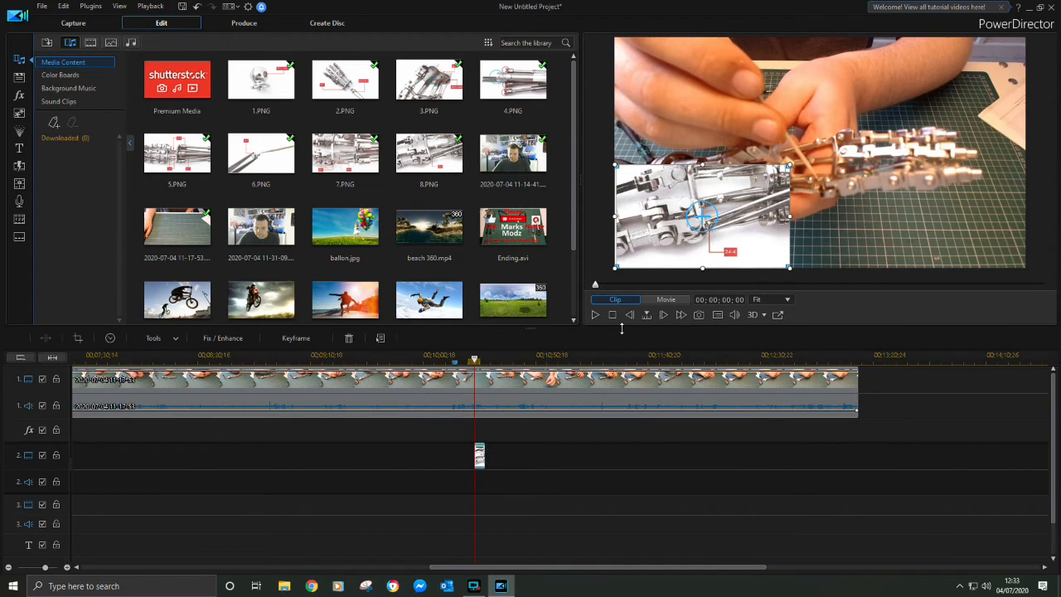
pyautogui.click(595, 316)
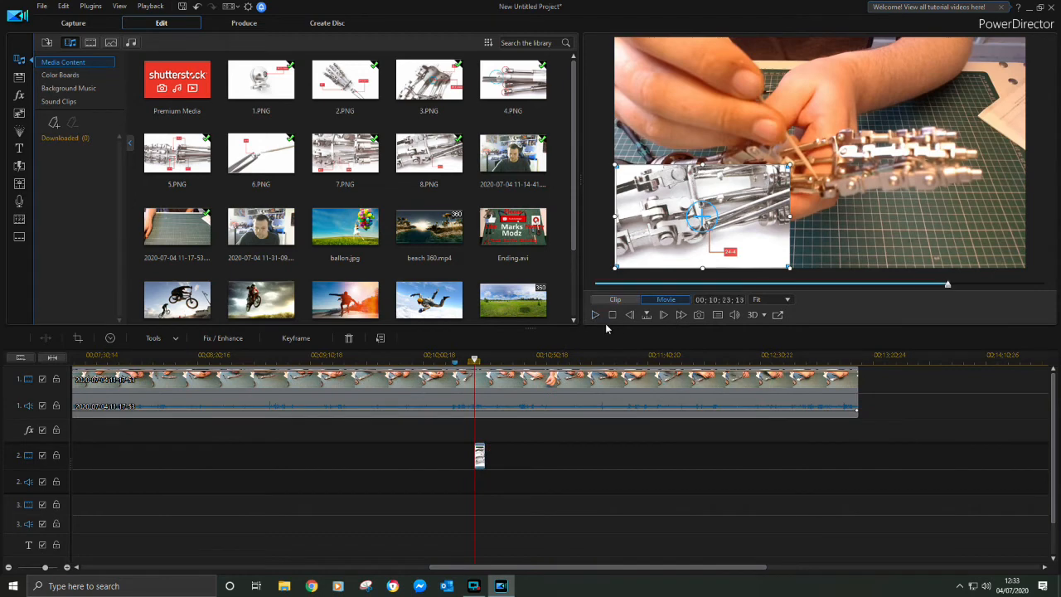
pyautogui.click(787, 356)
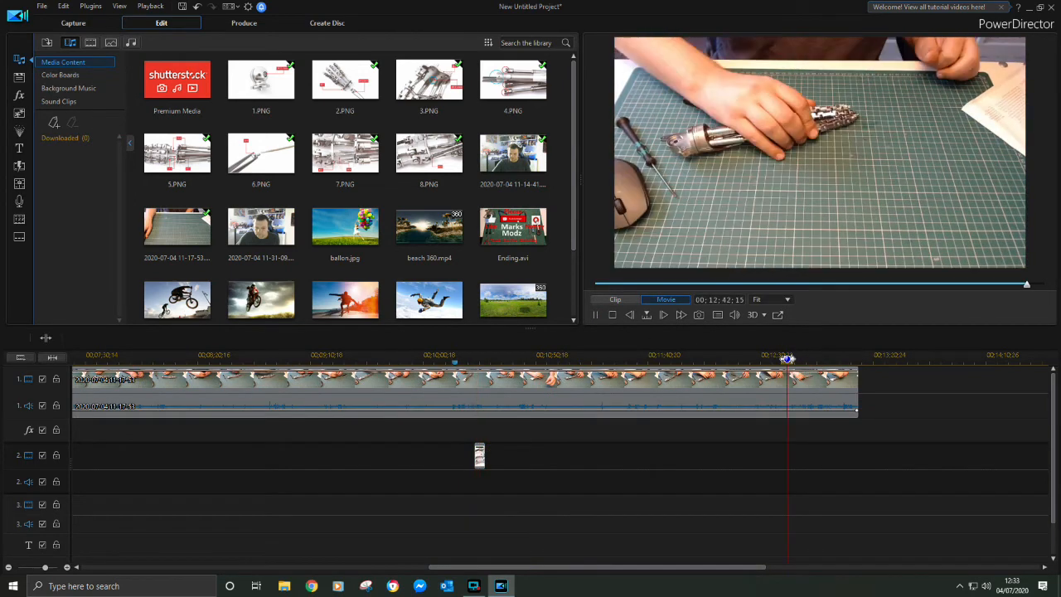
pyautogui.click(779, 357)
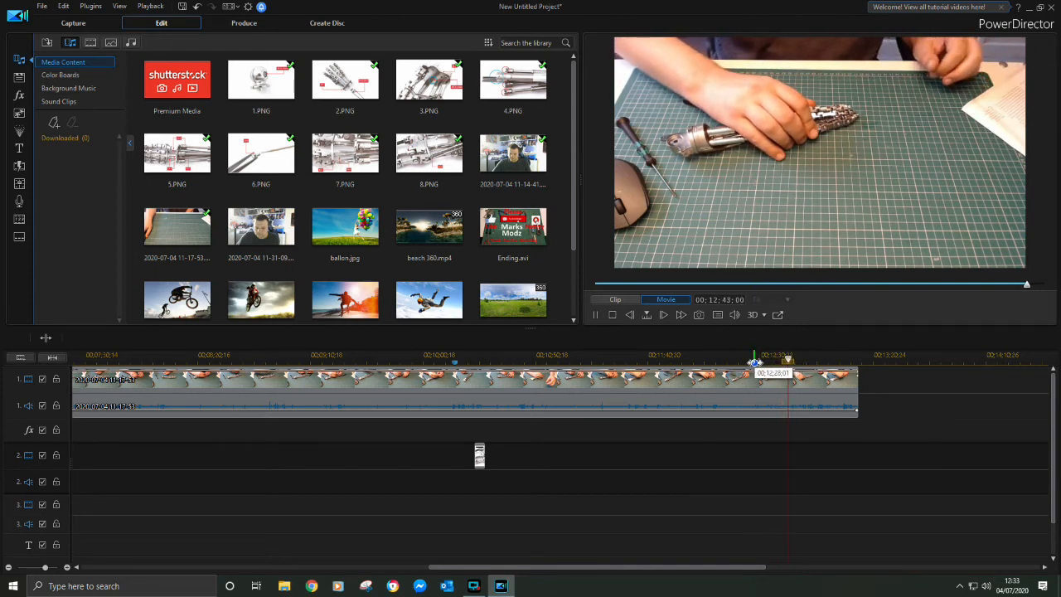
pyautogui.moveTo(754, 362); pyautogui.dragTo(737, 362)
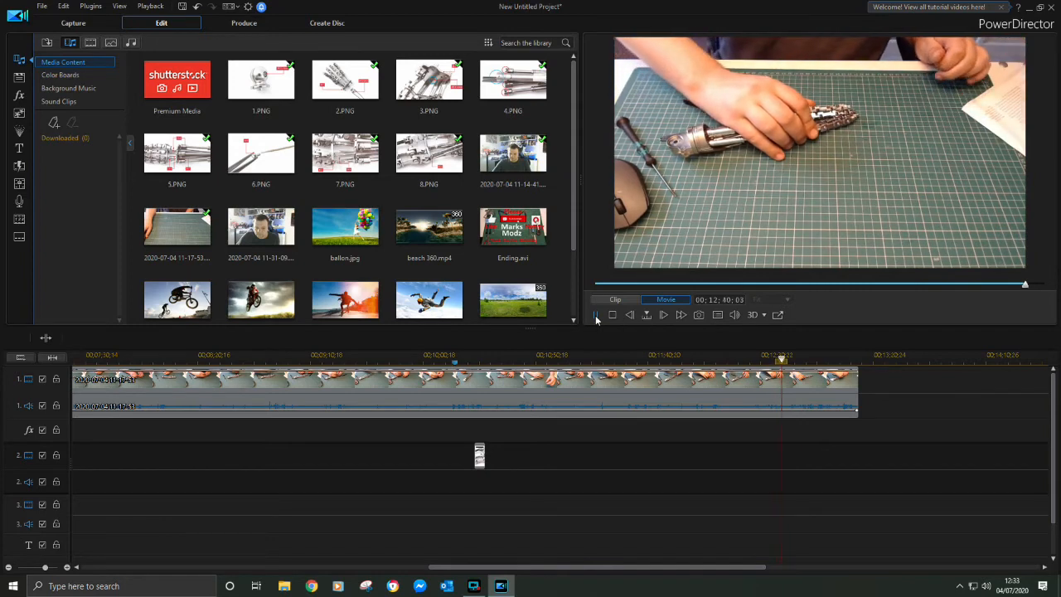
pyautogui.click(595, 314)
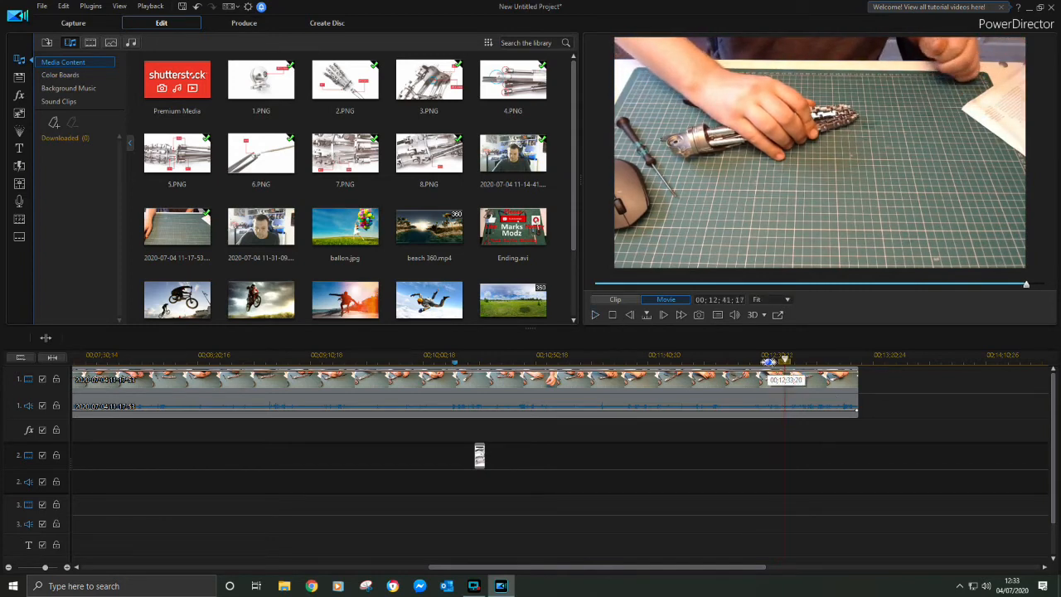
pyautogui.rightClick(784, 358)
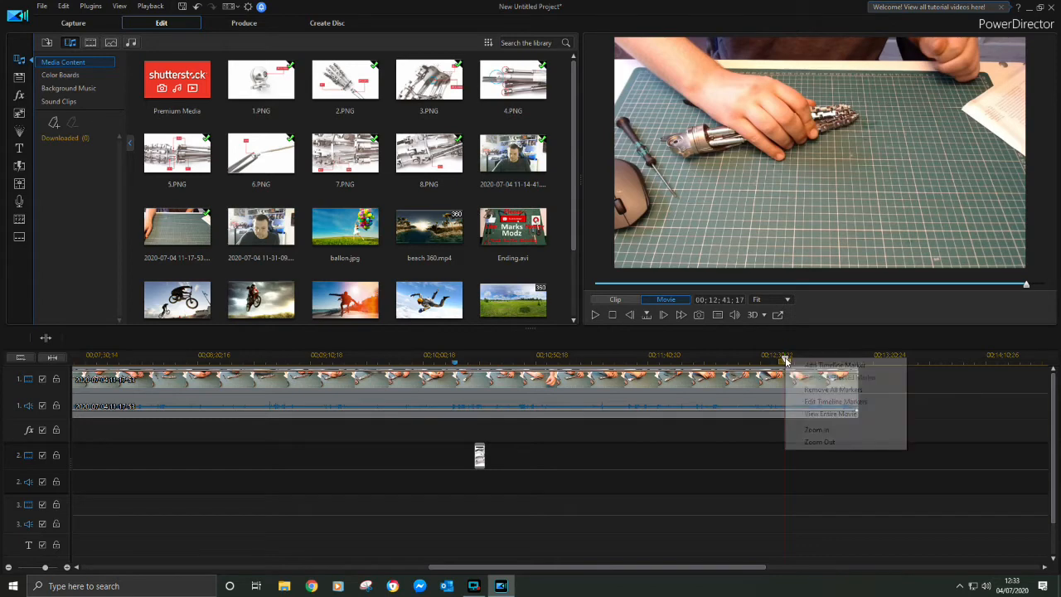
pyautogui.click(807, 365)
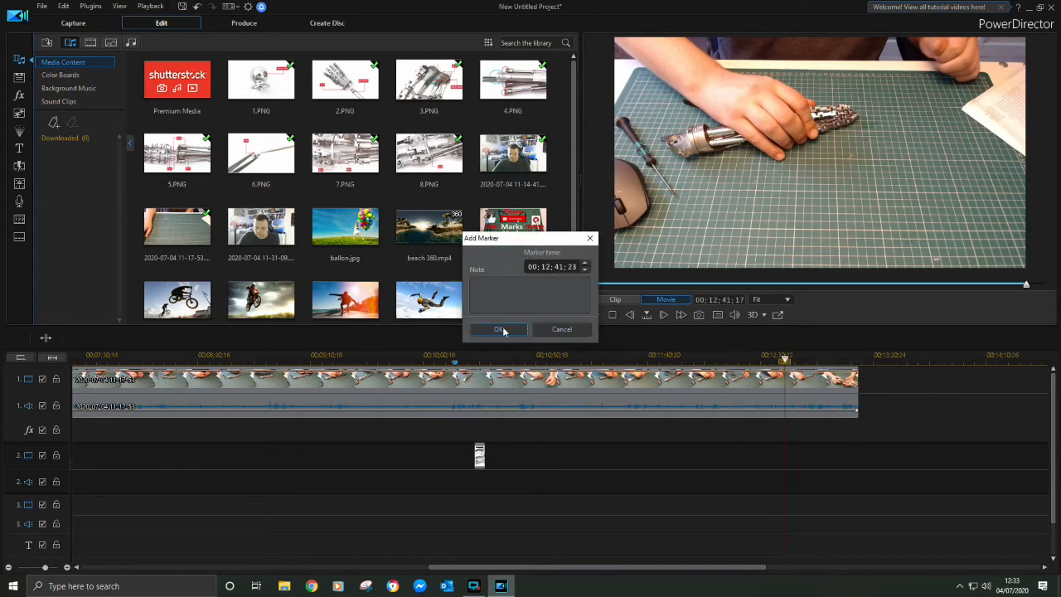
pyautogui.click(499, 329)
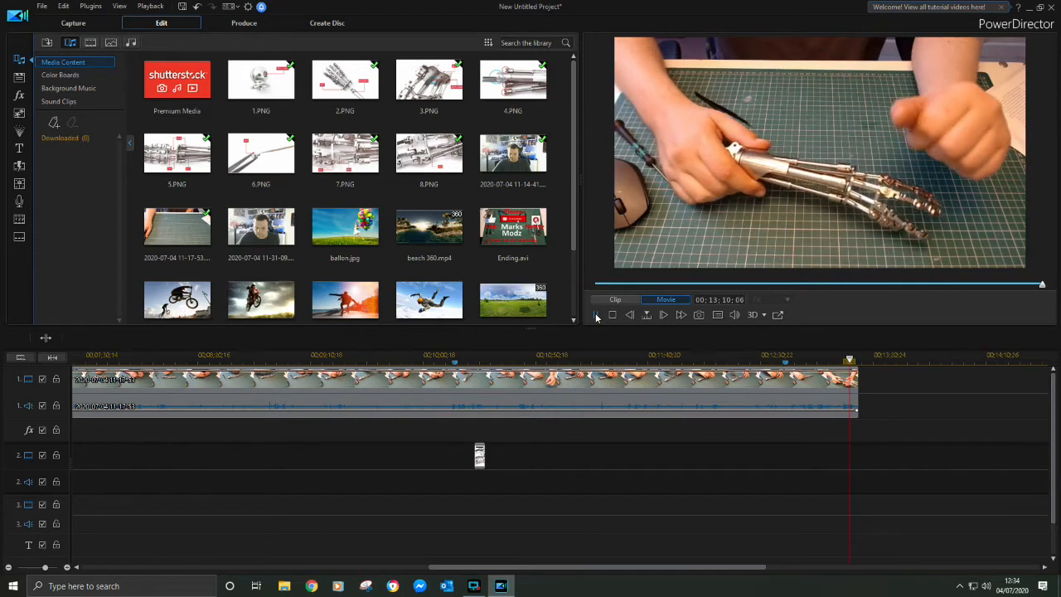
# Remove the tail of the build recording from about 00;13;12;00 to its end
pyautogui.click(595, 313)
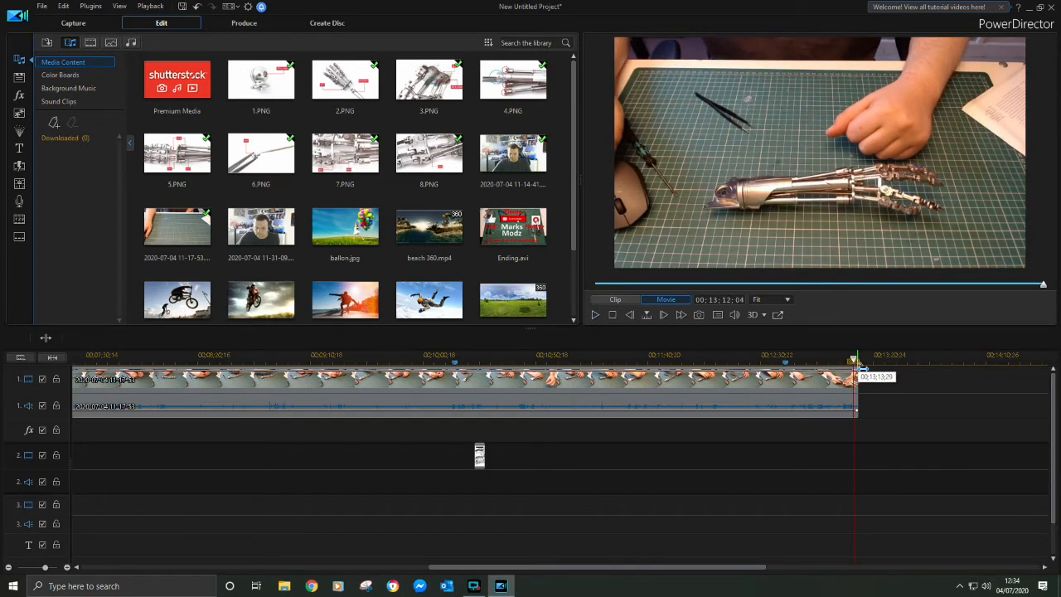
pyautogui.moveTo(859, 363); pyautogui.dragTo(889, 374)
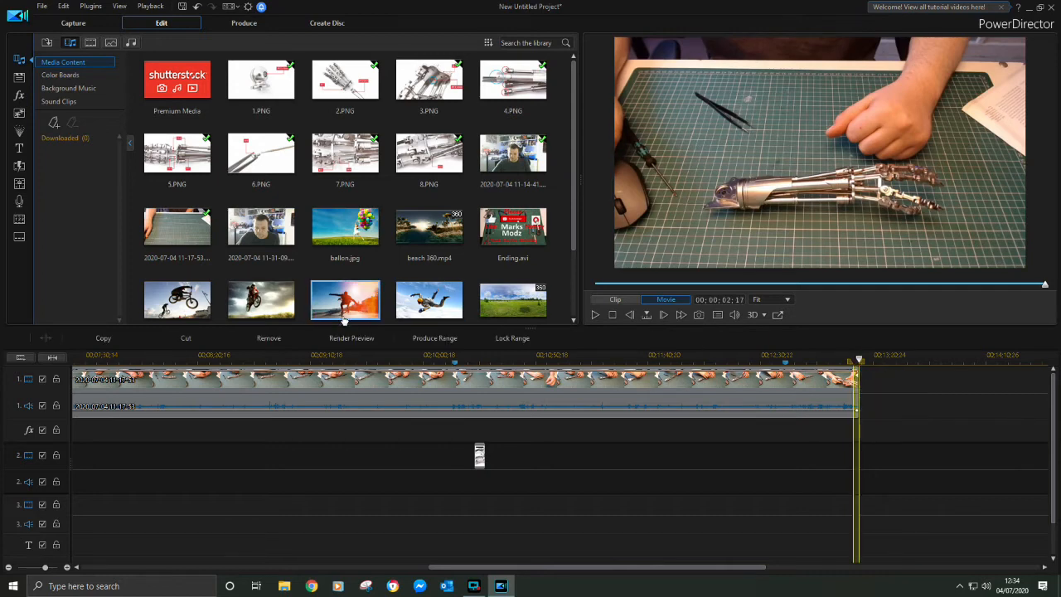
pyautogui.click(260, 338)
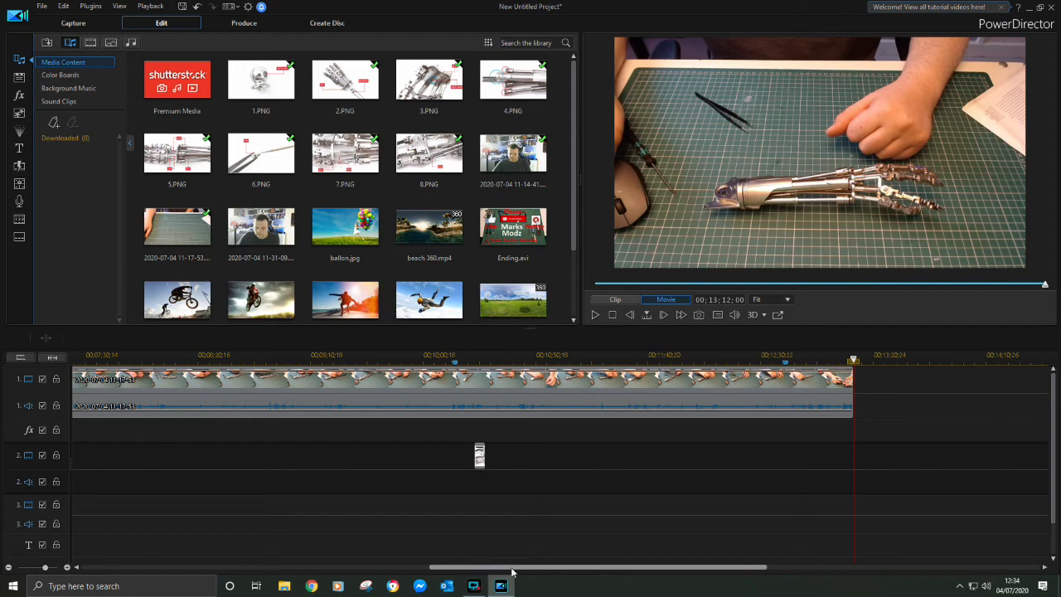
# Extend the 1.PNG overlay on video track 2 until it ends at the first timeline marker
pyautogui.moveTo(439, 563); pyautogui.dragTo(133, 524)
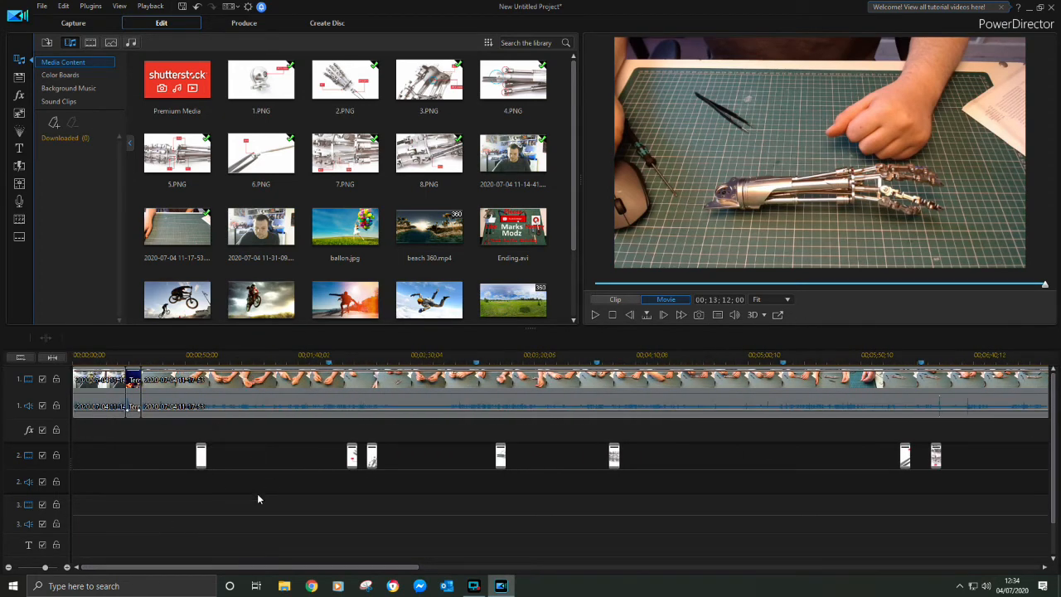
pyautogui.click(200, 455)
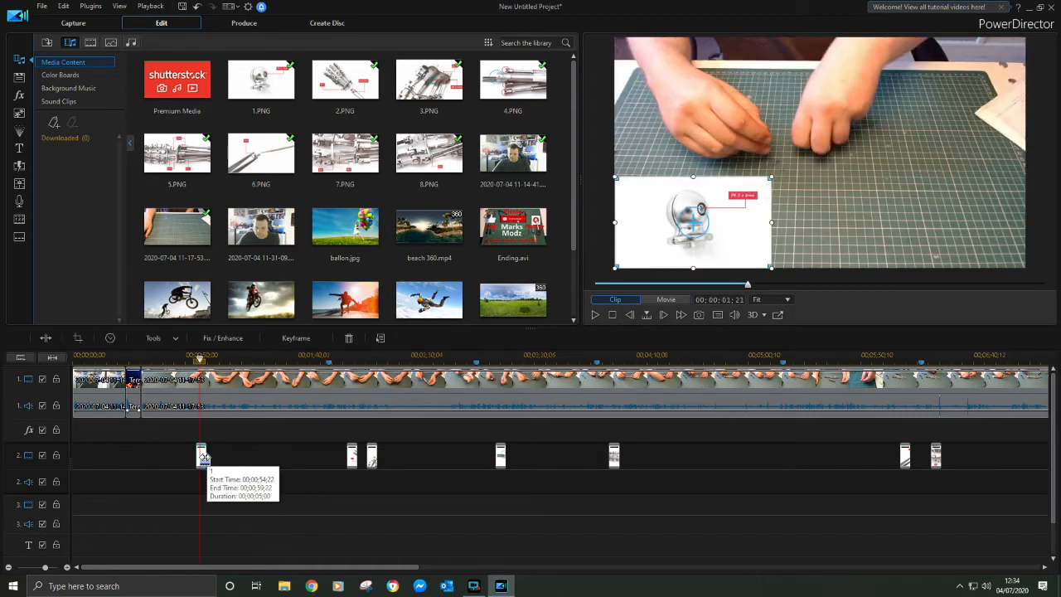
pyautogui.moveTo(206, 457); pyautogui.dragTo(327, 473)
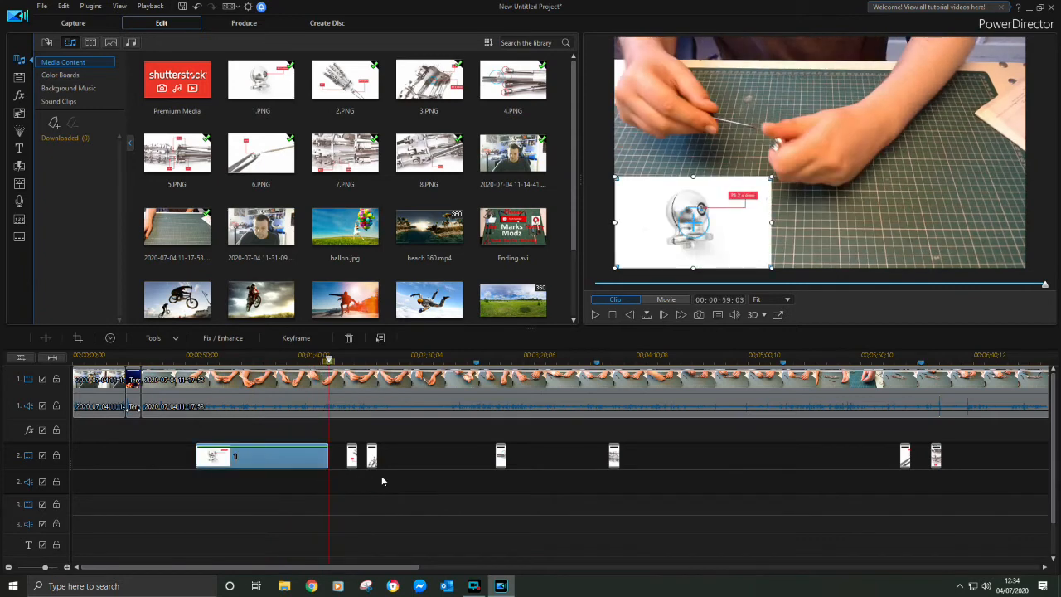
# Extend the 2.PNG overlay up to the start of 3.PNG, and stretch 3.PNG to the next timeline marker
pyautogui.click(352, 460)
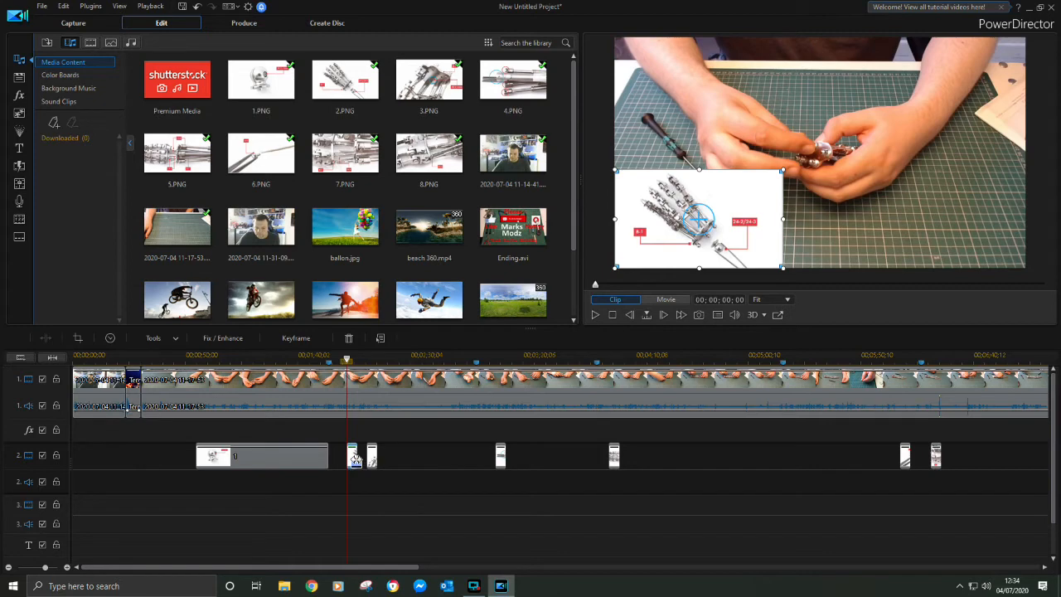
pyautogui.click(365, 459)
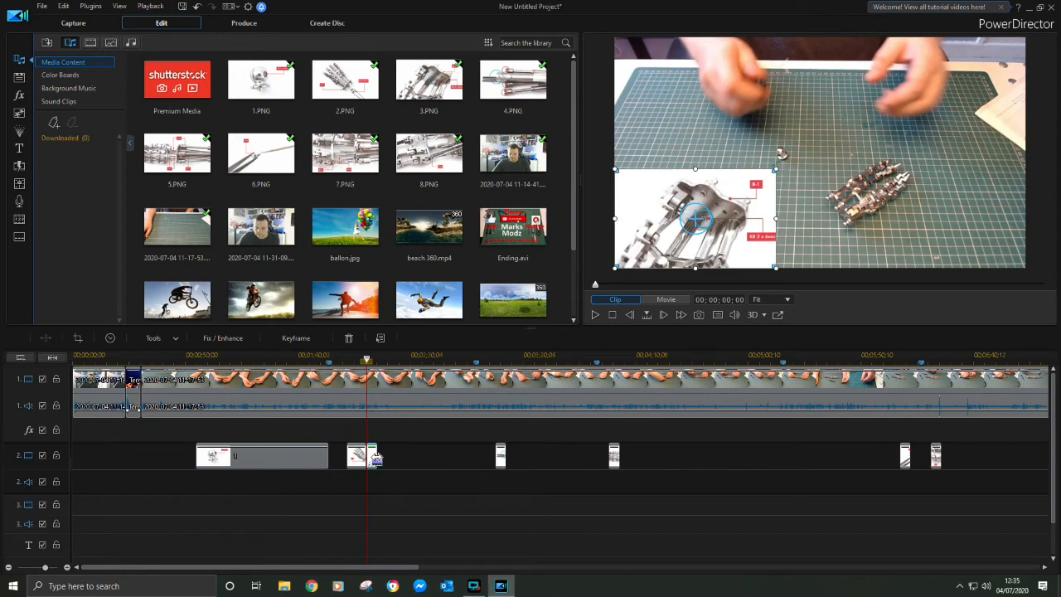
pyautogui.moveTo(375, 457); pyautogui.dragTo(476, 457)
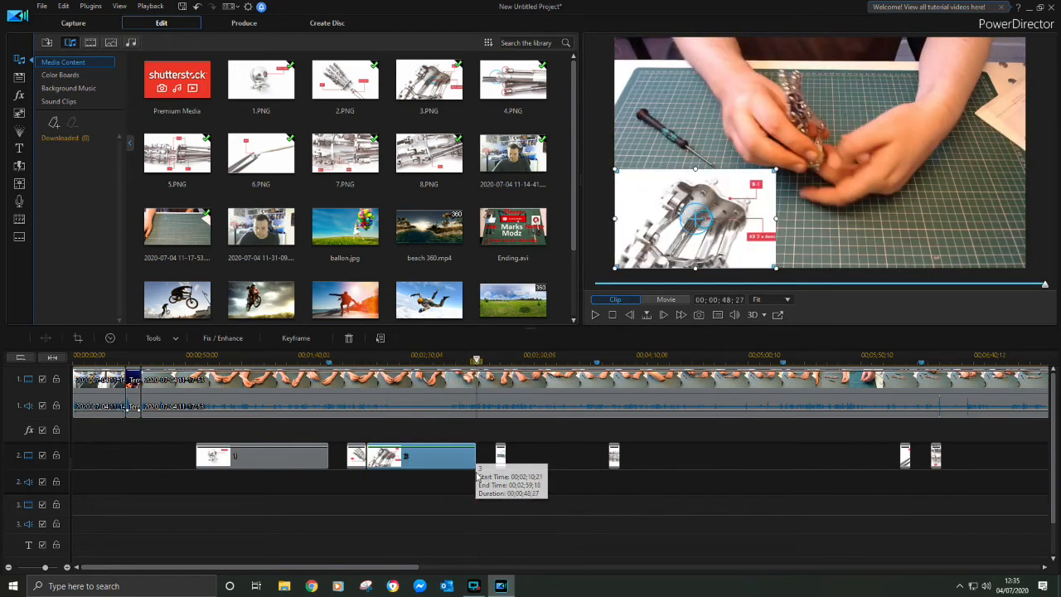
# Extend the 4.PNG and 5.PNG overlays so each ends at the timeline marker that follows it
pyautogui.click(502, 457)
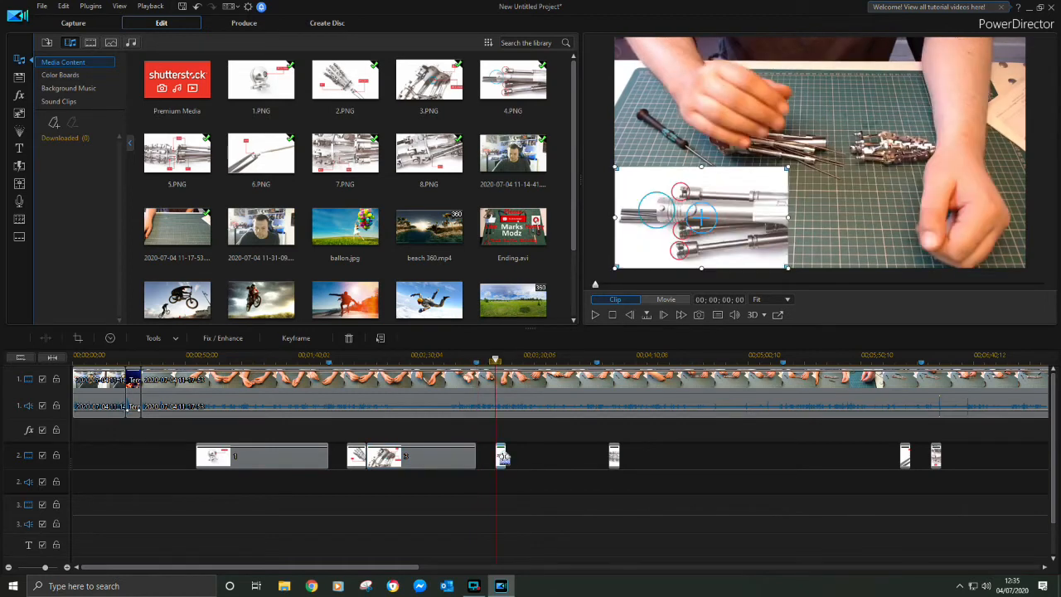
pyautogui.moveTo(502, 457); pyautogui.dragTo(595, 477)
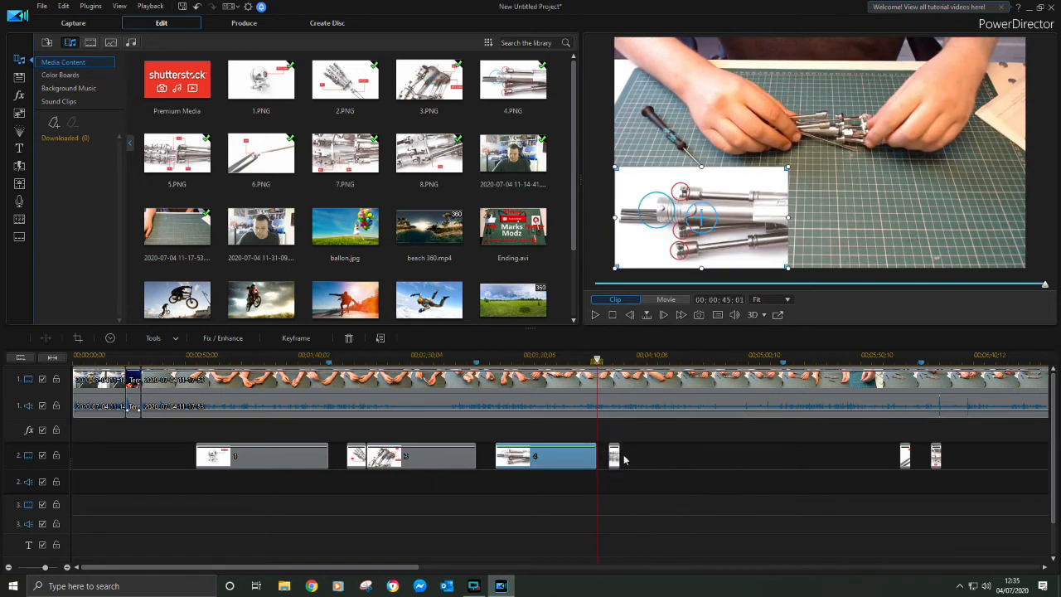
pyautogui.click(613, 456)
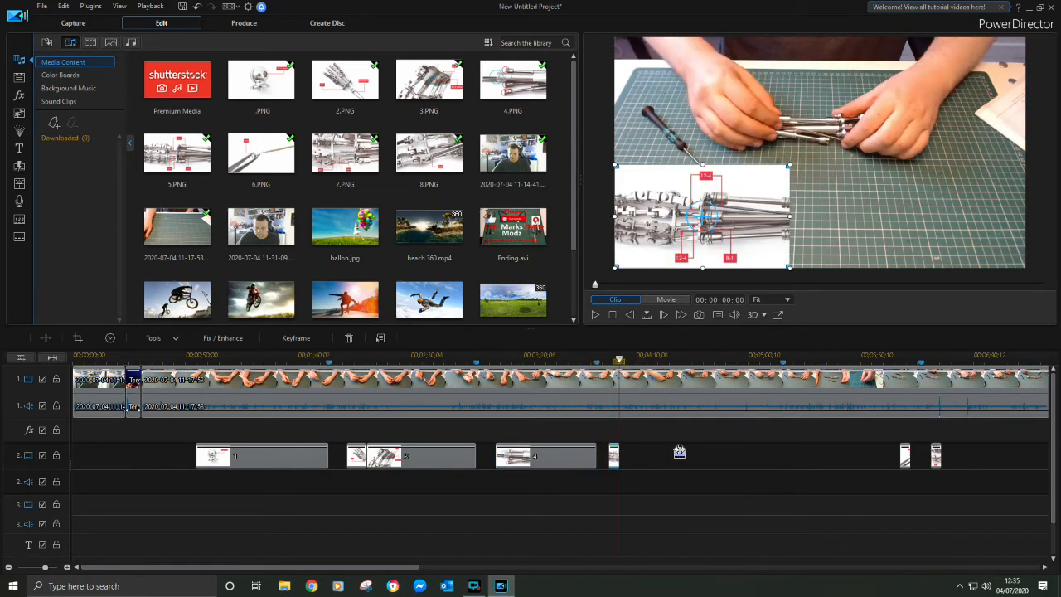
pyautogui.moveTo(680, 451); pyautogui.dragTo(806, 458)
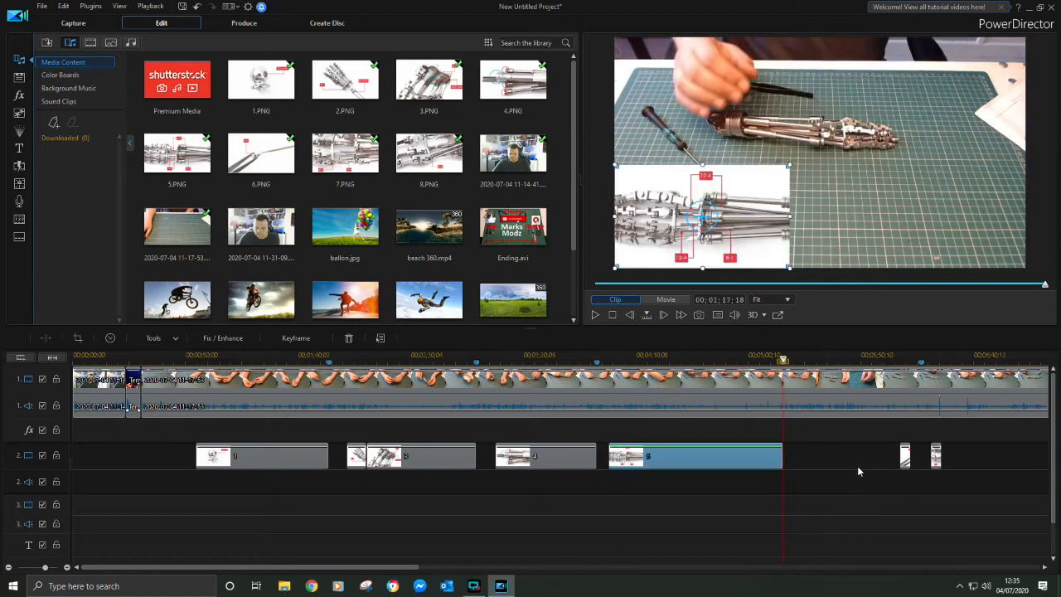
# Extend the 6.PNG overlay to its following timeline marker and 7.PNG to the marker at about 00;10;15;12
pyautogui.click(904, 457)
pyautogui.moveTo(908, 457); pyautogui.dragTo(919, 458)
pyautogui.moveTo(372, 568); pyautogui.dragTo(575, 577)
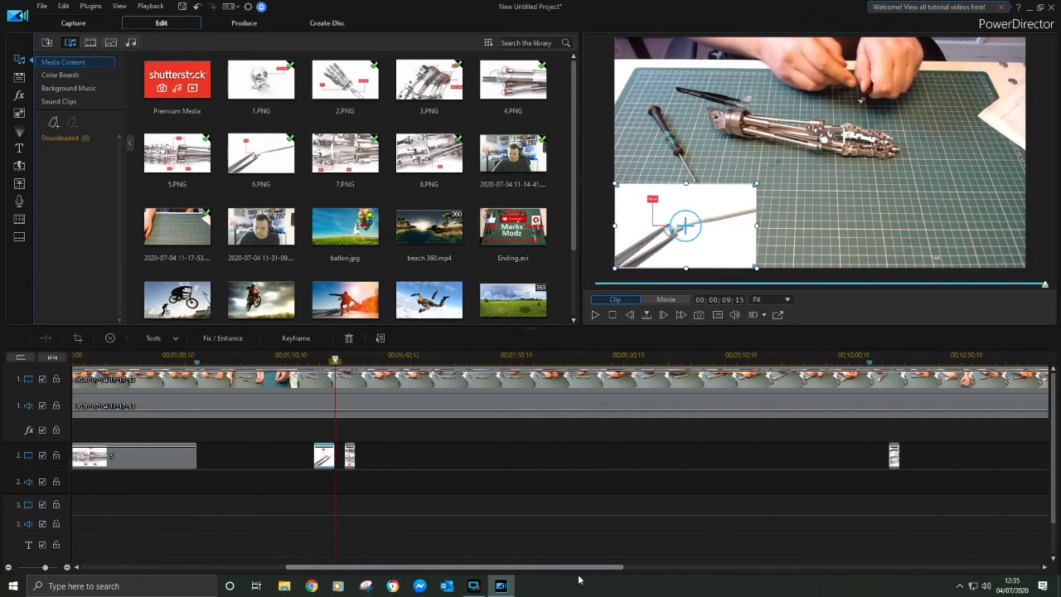
pyautogui.click(359, 462)
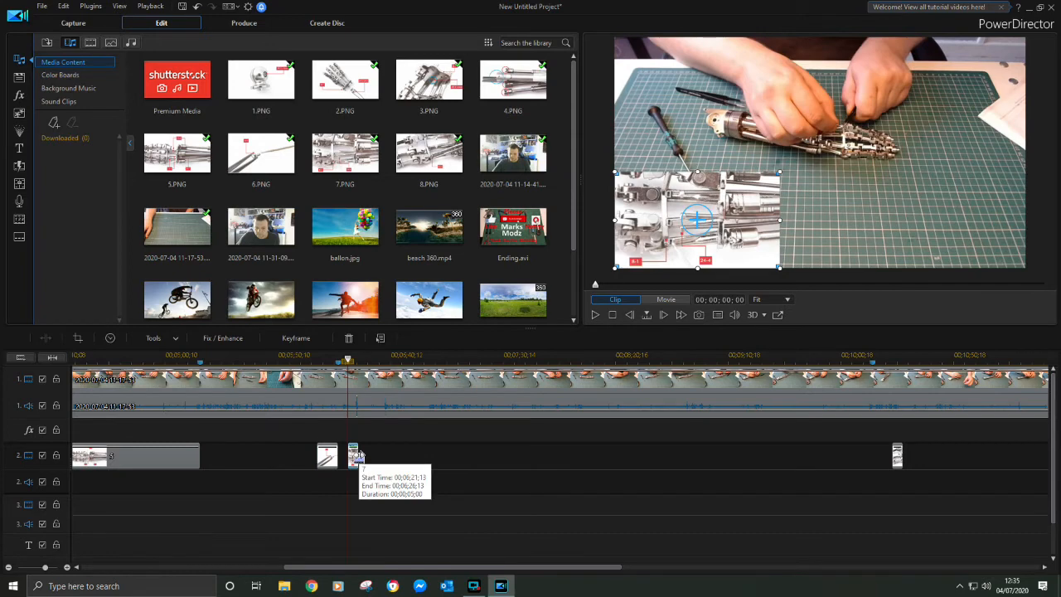
pyautogui.moveTo(359, 462); pyautogui.dragTo(871, 461)
# Extend the 8.PNG overlay until it ends at the last timeline marker, at 00;12;41;23
pyautogui.scroll(-5, 360, 515)
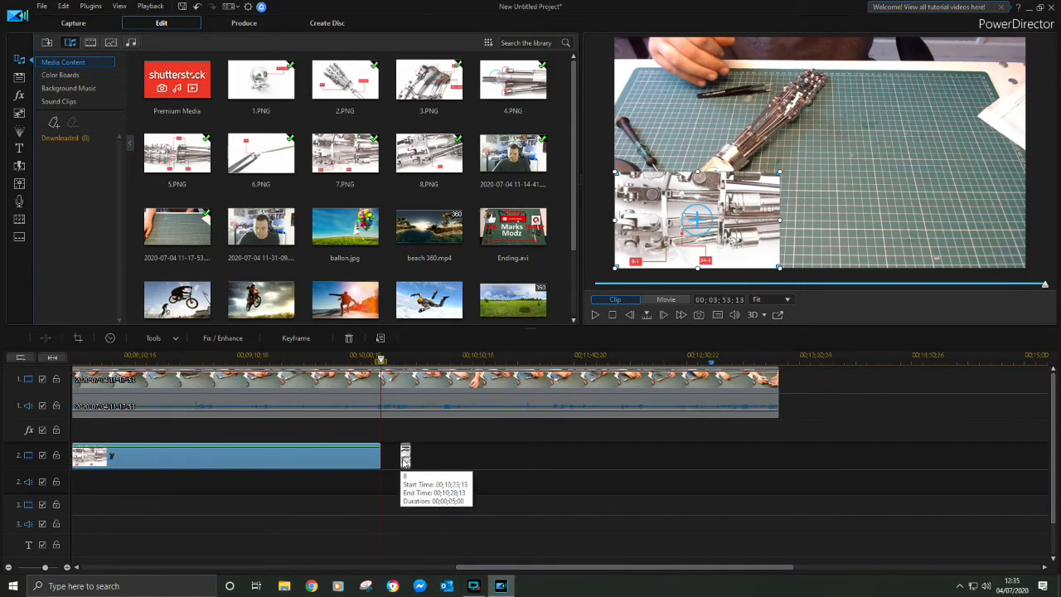
pyautogui.click(405, 457)
pyautogui.moveTo(405, 454); pyautogui.dragTo(710, 479)
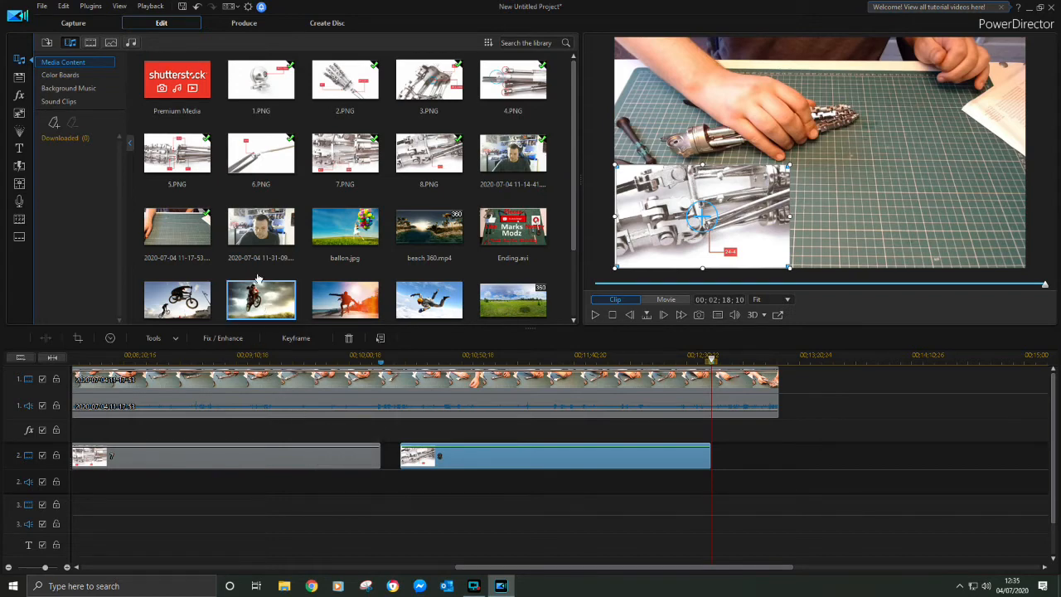
pyautogui.moveTo(255, 225); pyautogui.dragTo(783, 410)
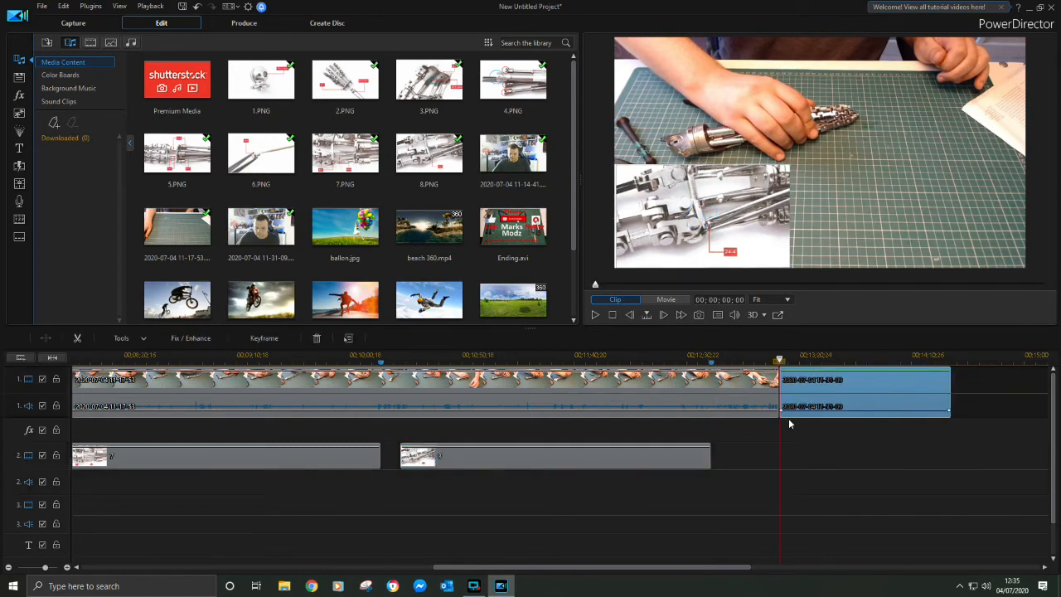
pyautogui.click(595, 316)
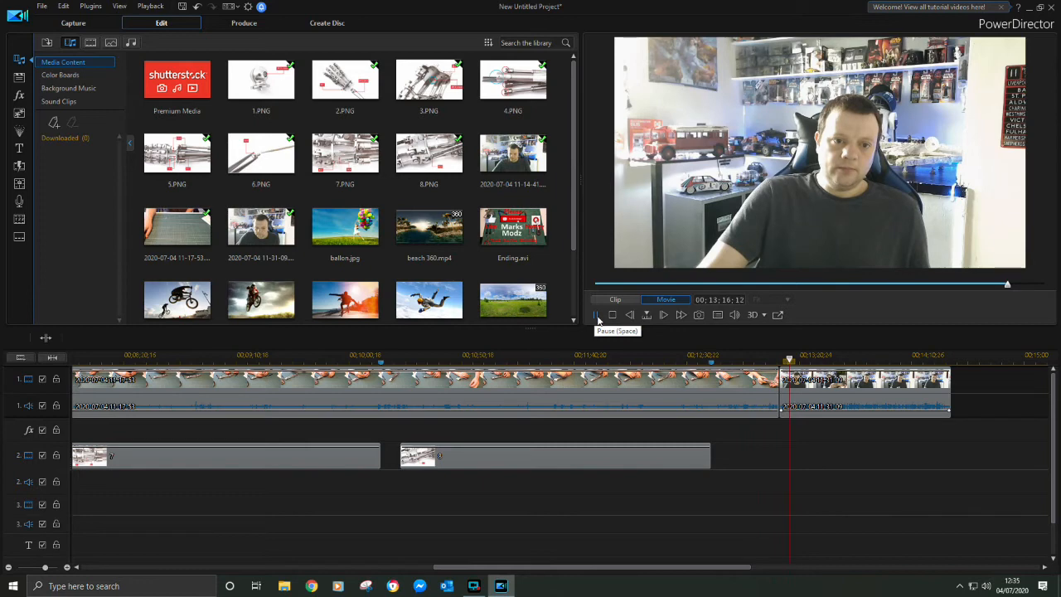
pyautogui.click(596, 317)
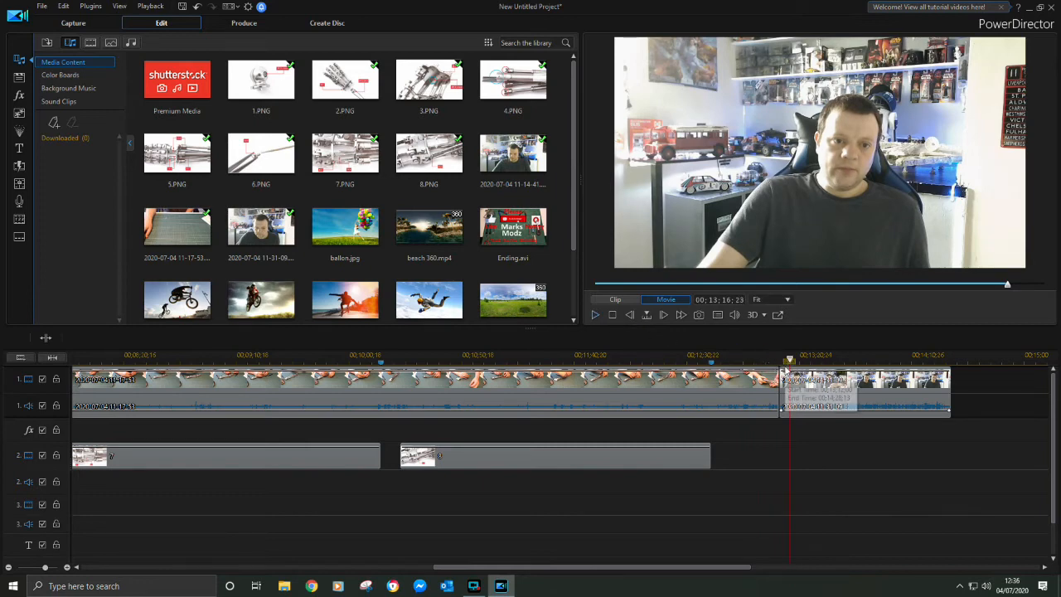
pyautogui.moveTo(784, 363); pyautogui.dragTo(779, 364)
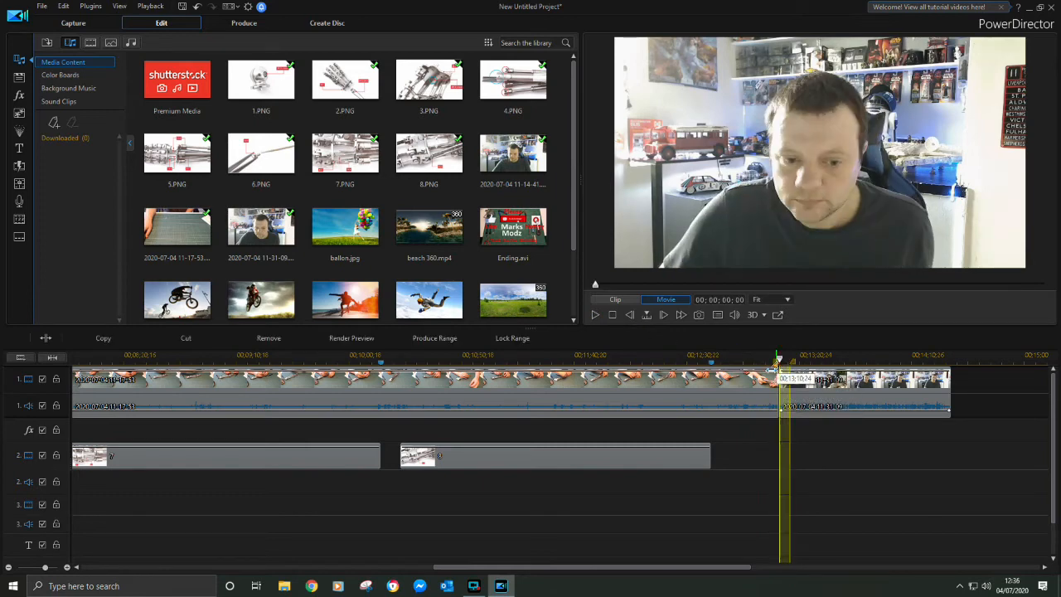
pyautogui.click(265, 338)
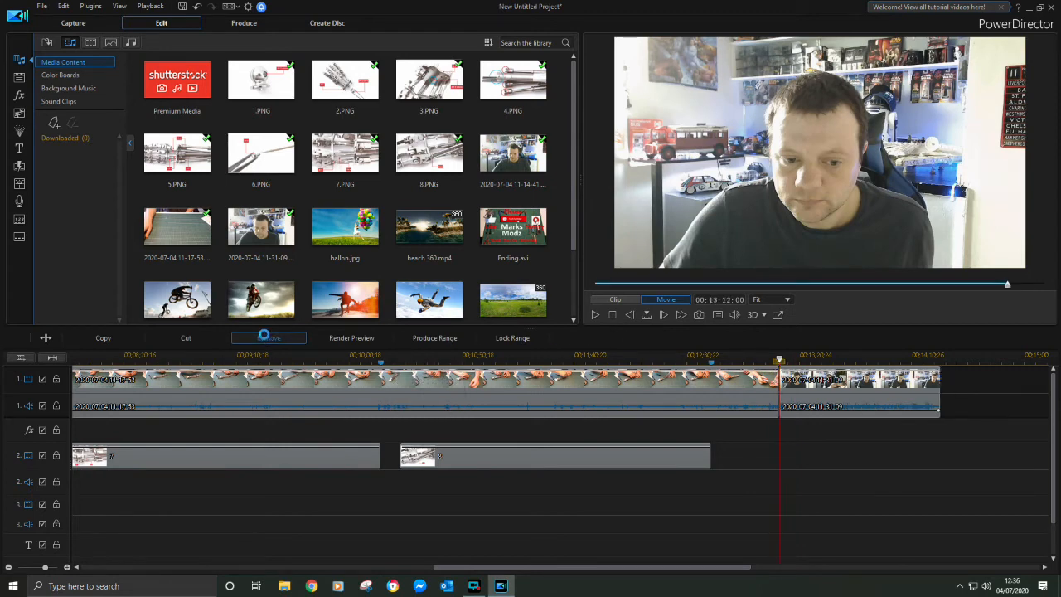
pyautogui.click(594, 315)
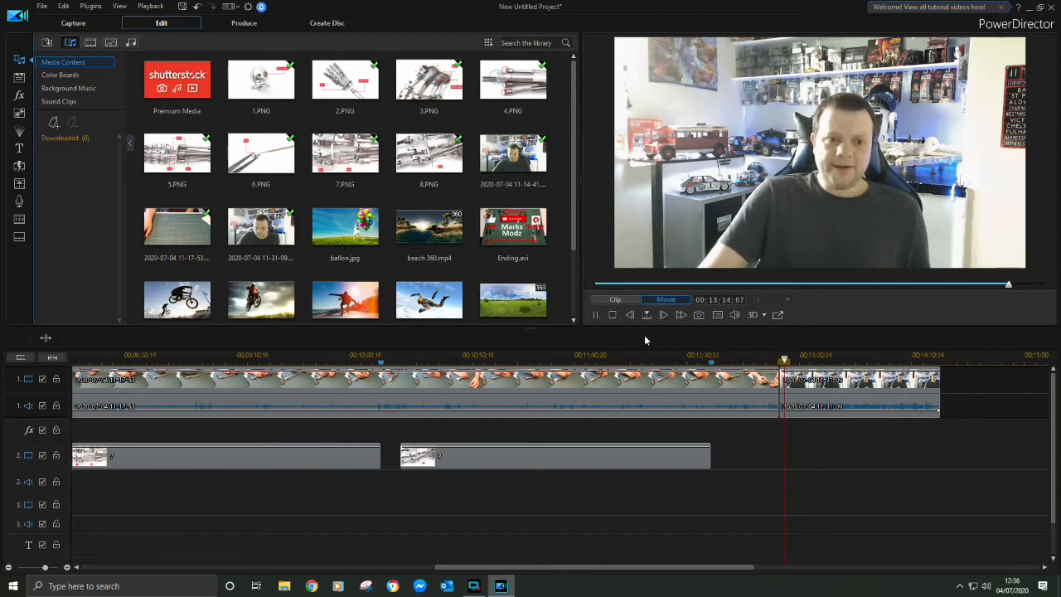
# Remove the closing recording's tail from 00;14;21;15 onward and append Ending.avi directly after it on video track 1
pyautogui.click(607, 318)
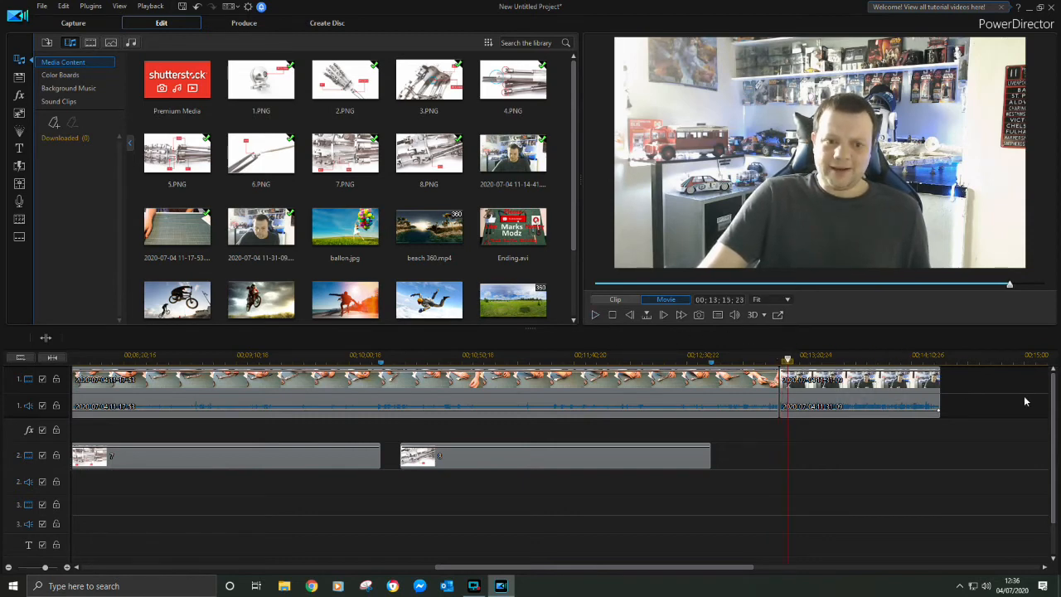
pyautogui.click(918, 357)
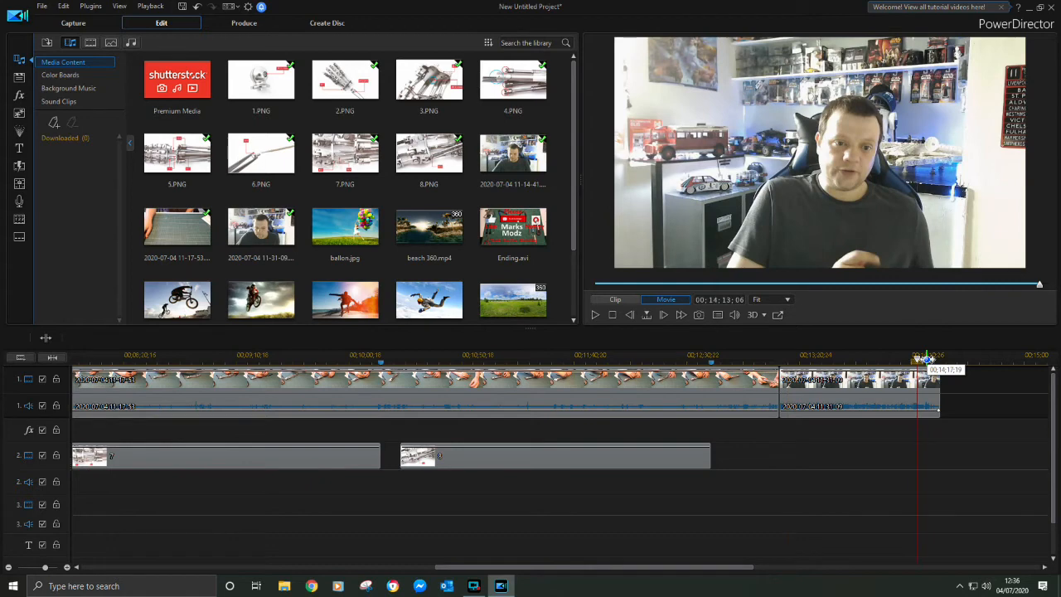
pyautogui.click(926, 358)
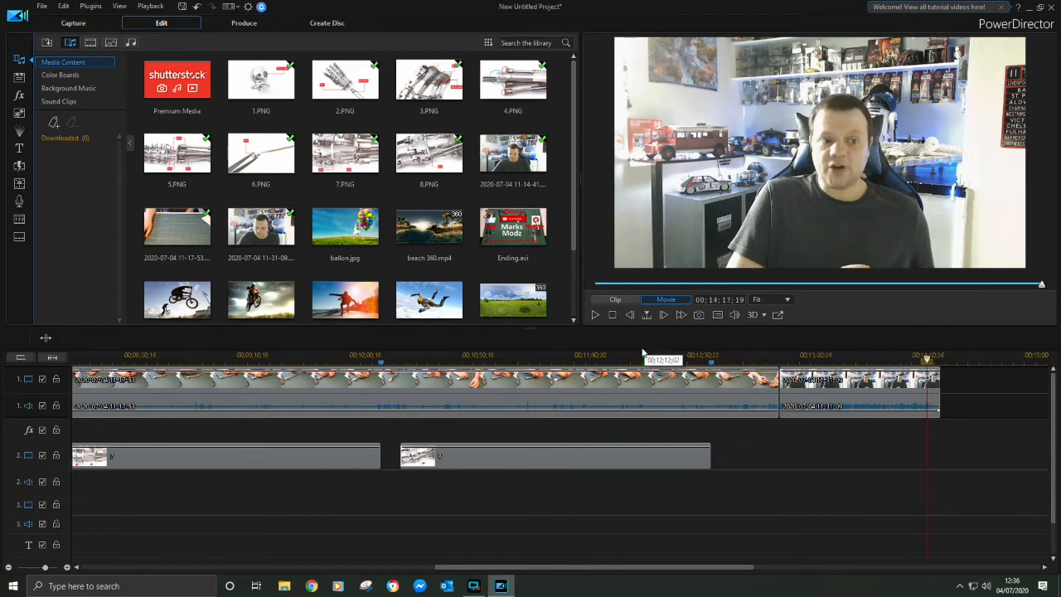
pyautogui.click(593, 315)
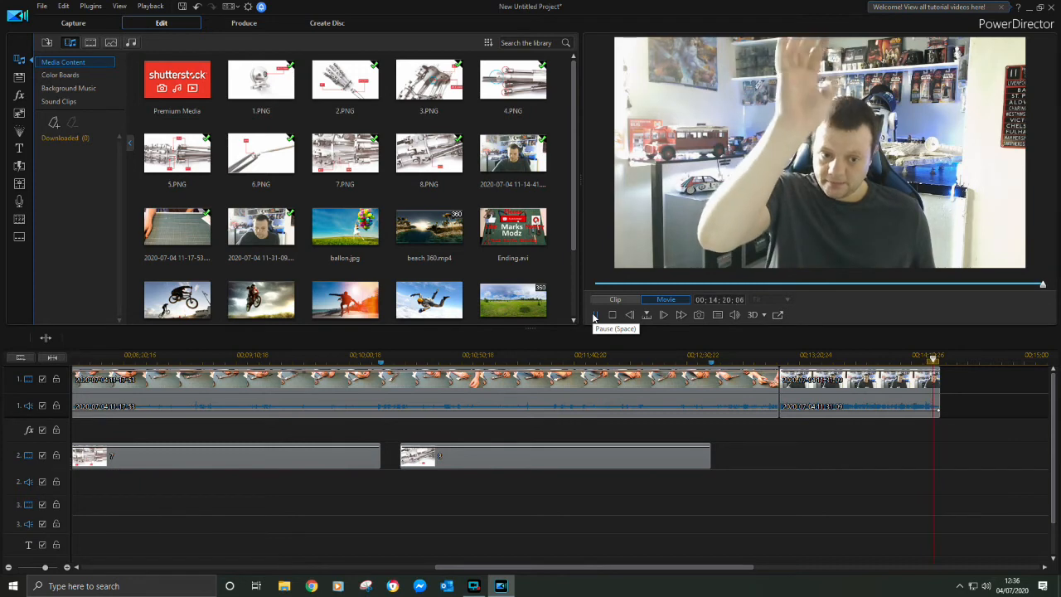
pyautogui.click(593, 315)
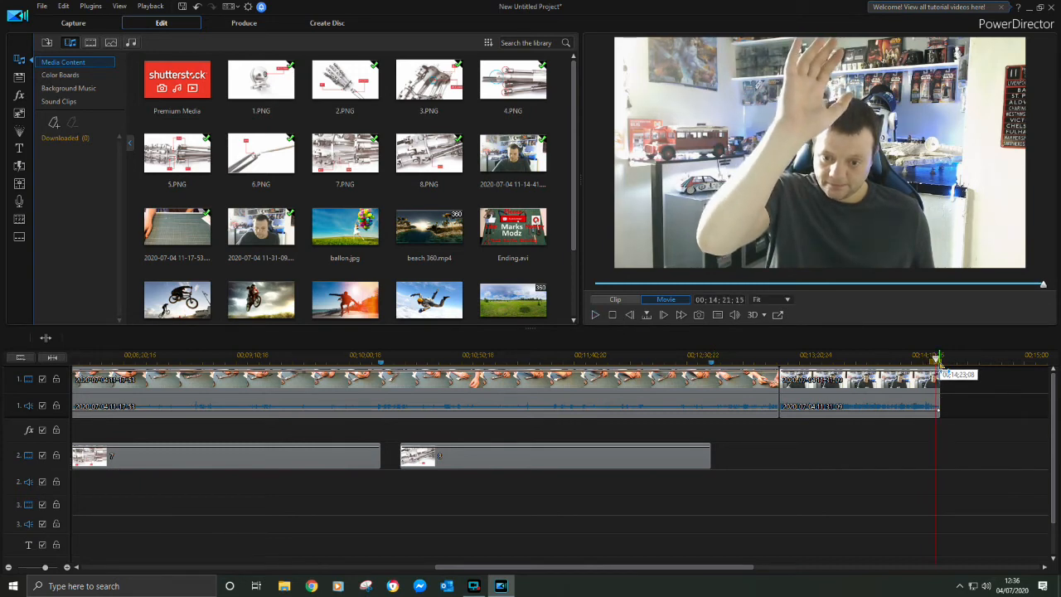
pyautogui.moveTo(941, 363); pyautogui.dragTo(947, 364)
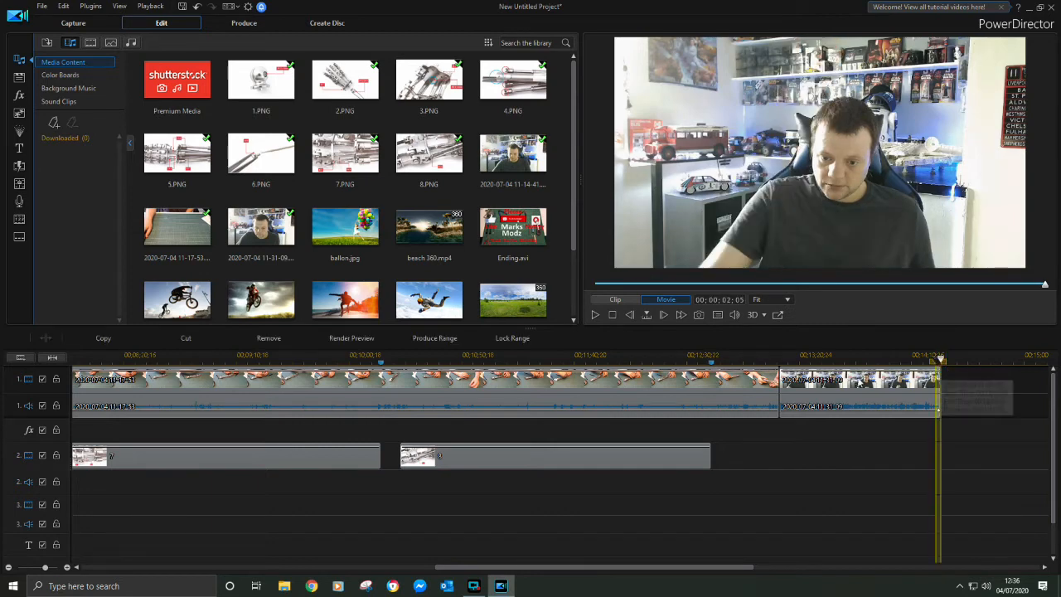
pyautogui.click(269, 339)
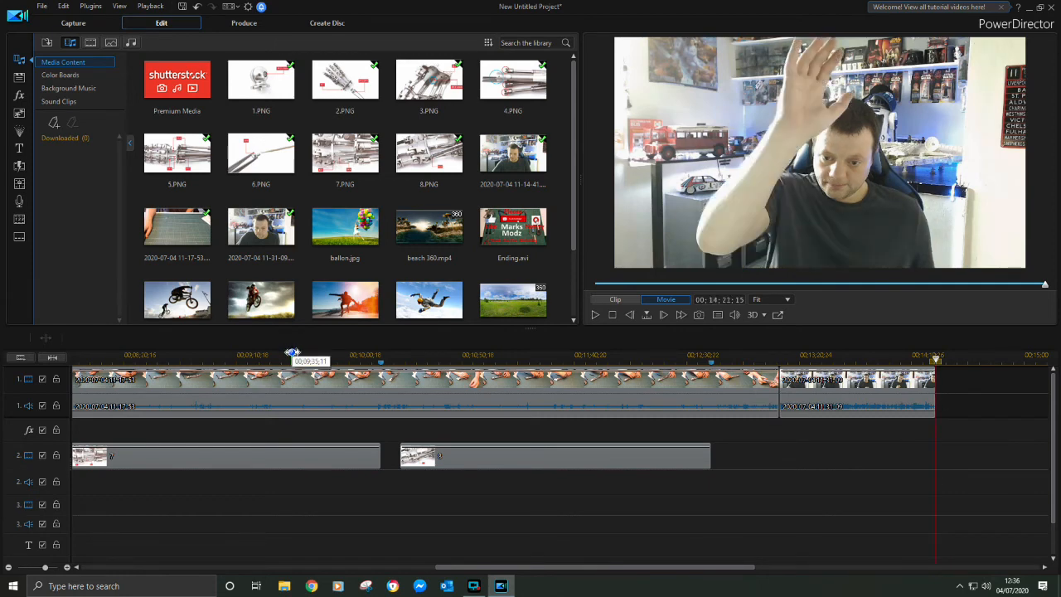
pyautogui.moveTo(518, 221); pyautogui.dragTo(934, 385)
pyautogui.moveTo(597, 568); pyautogui.dragTo(630, 570)
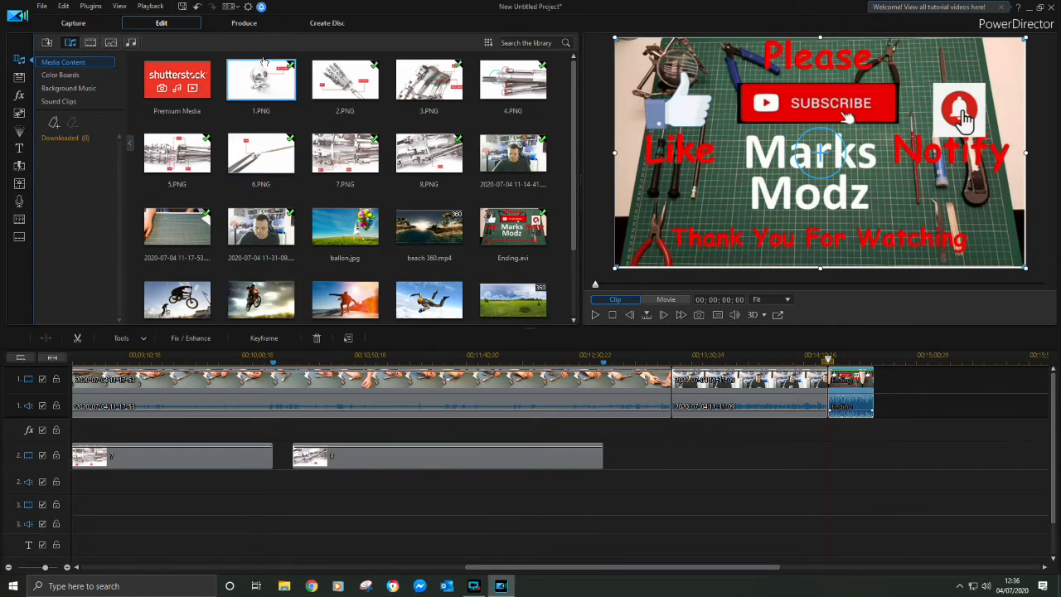
# Set up online production of the video for YouTube and enable the hardware video encoder
pyautogui.click(236, 25)
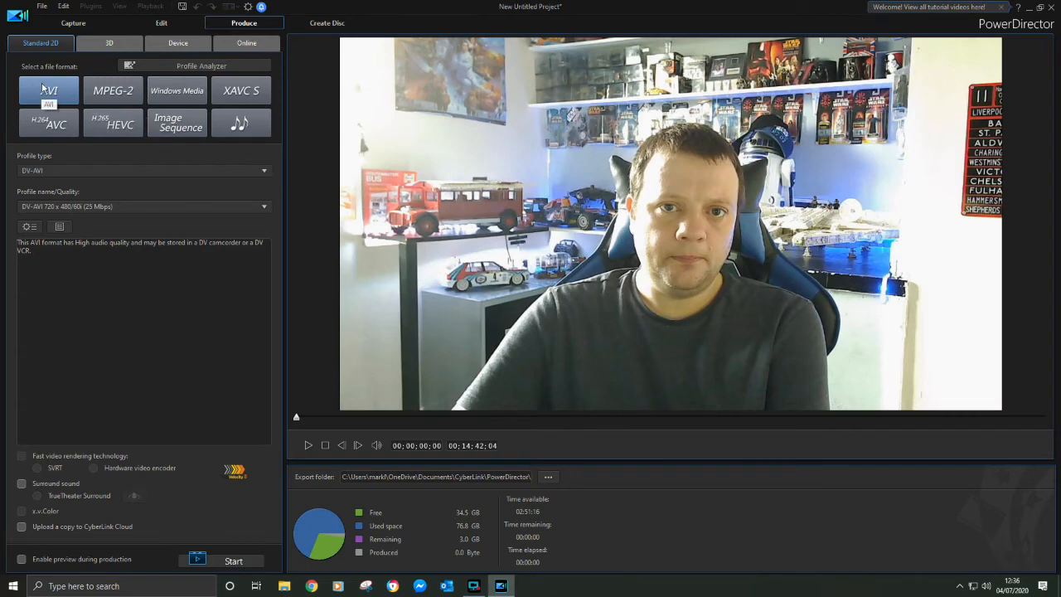
pyautogui.click(239, 46)
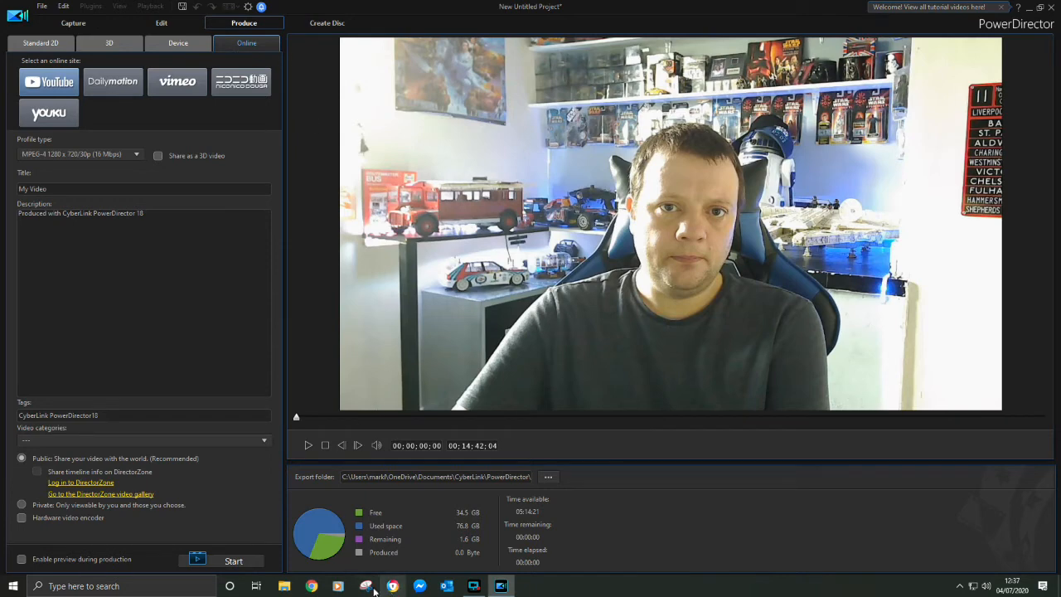
pyautogui.click(287, 588)
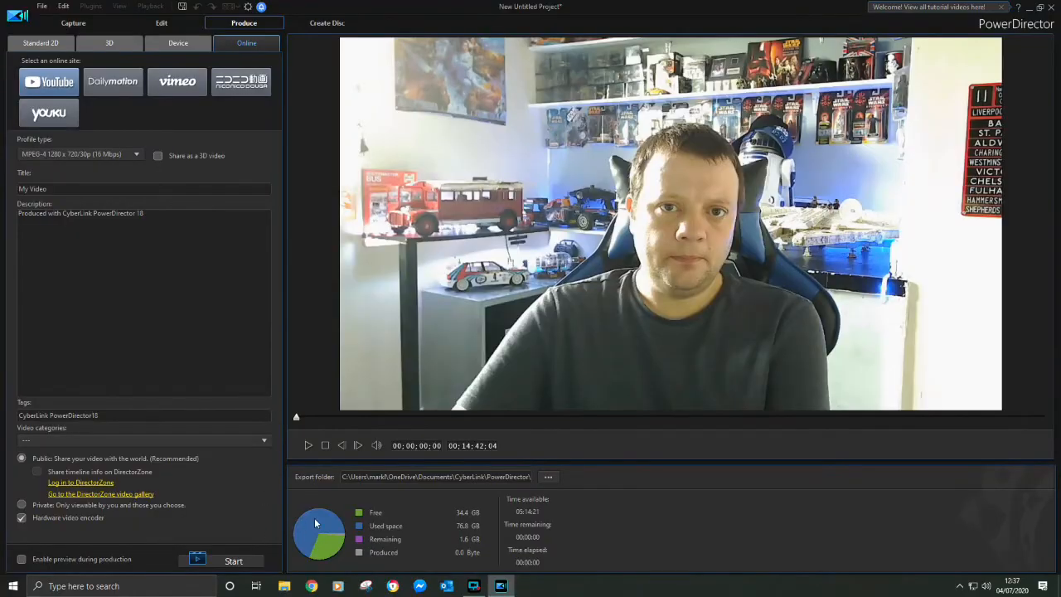
# Open the "Copy and paste sentences" document from the Channel folder in Word and copy the line "Build The Terminator Issue"
pyautogui.click(284, 586)
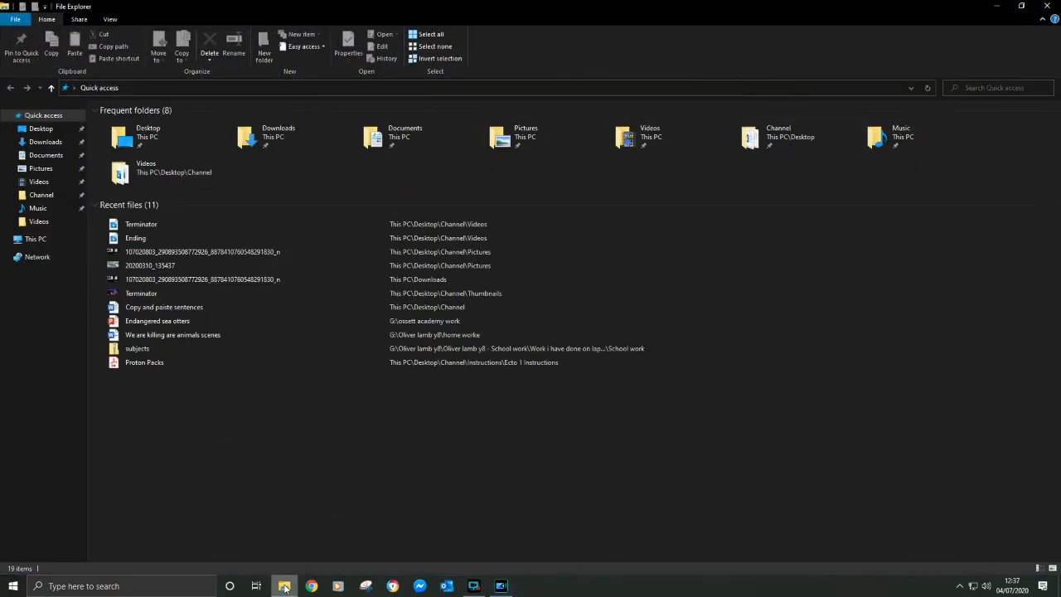
pyautogui.click(63, 199)
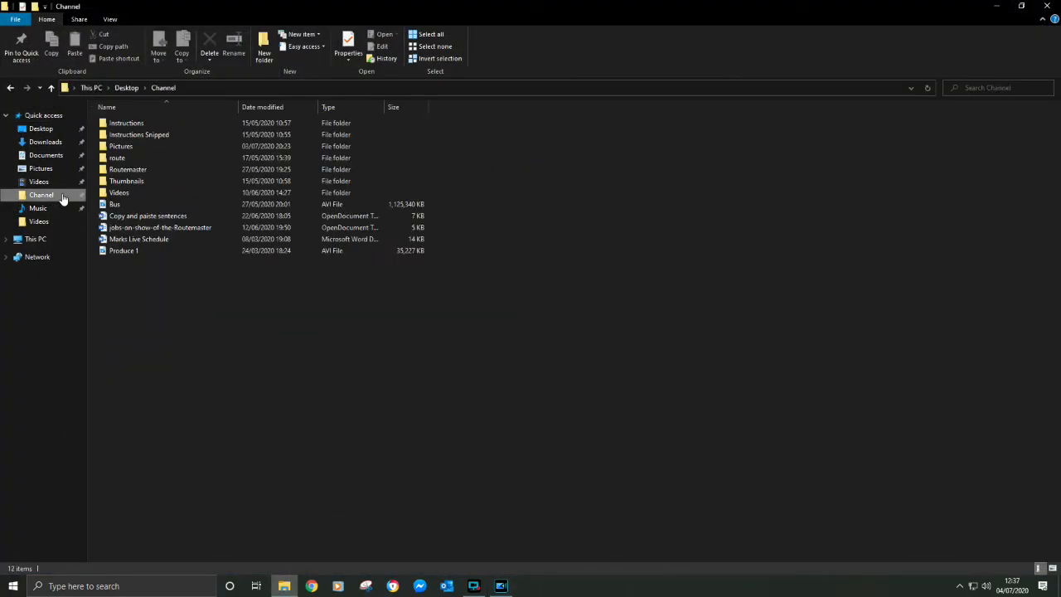
pyautogui.doubleClick(144, 217)
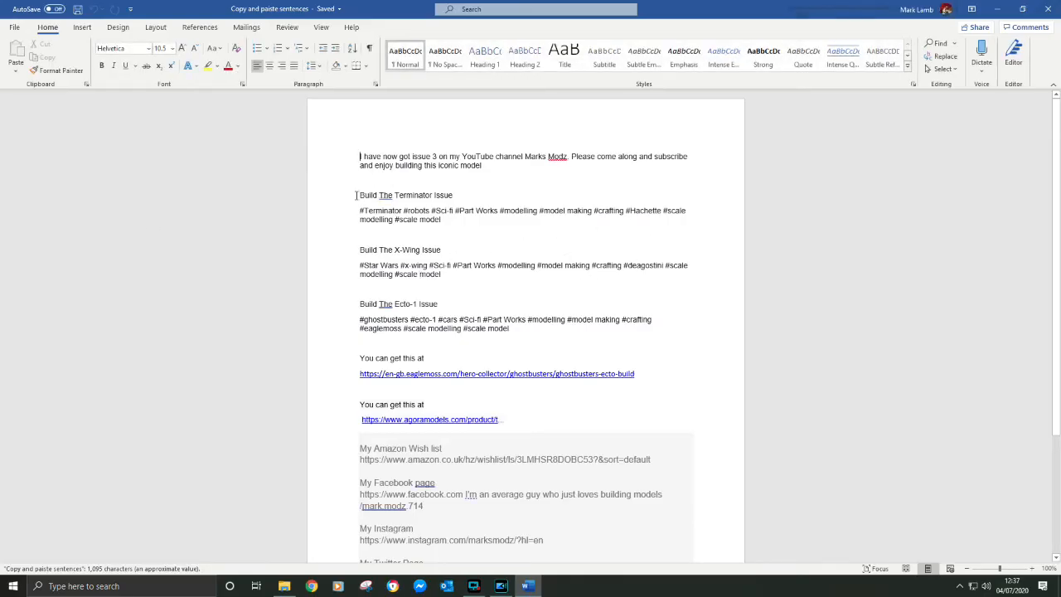
pyautogui.moveTo(360, 195); pyautogui.dragTo(453, 197)
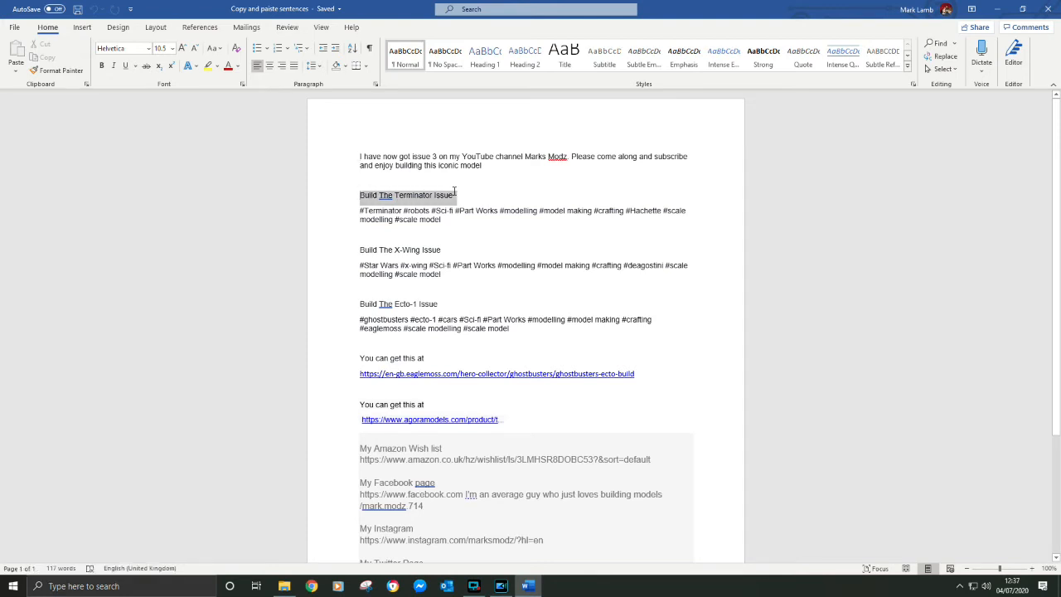
pyautogui.rightClick(445, 202)
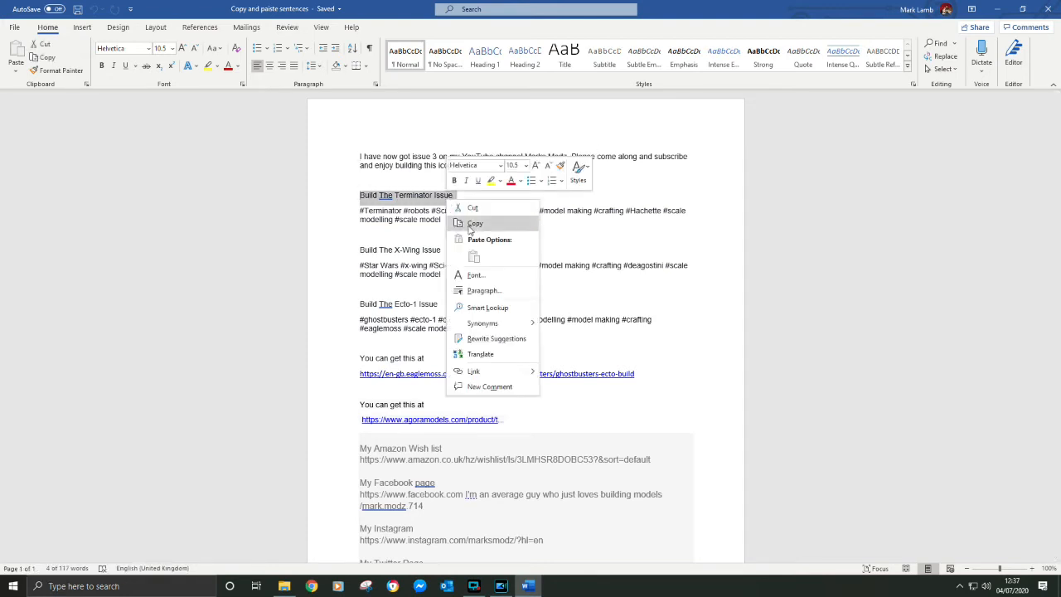
pyautogui.click(468, 222)
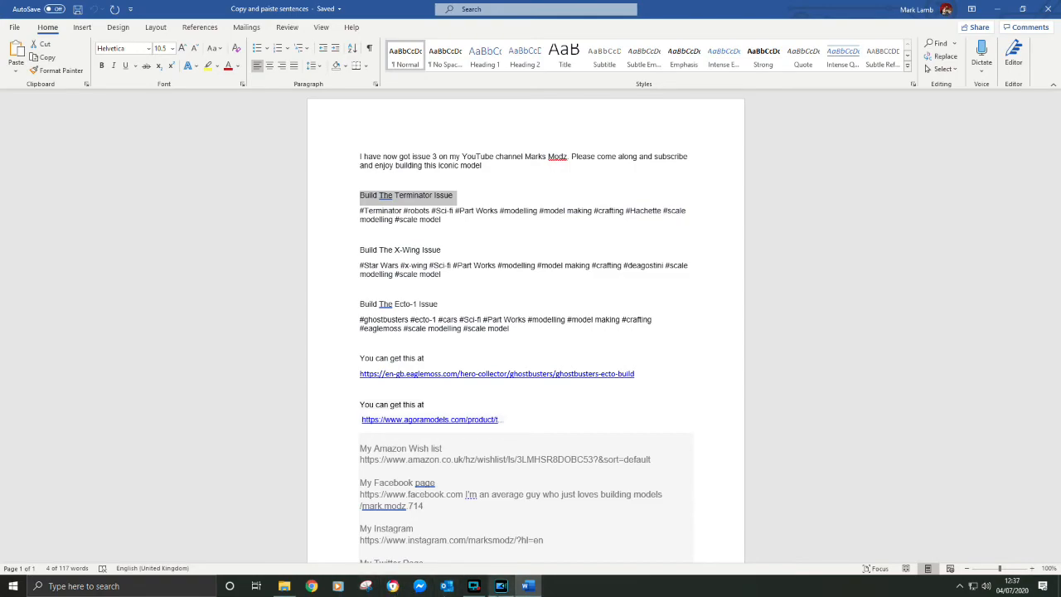
# Back in PowerDirector, replace the default video title with the copied line plus the issue number: "Build The Terminator Issue 24"
pyautogui.click(500, 586)
pyautogui.click(76, 189)
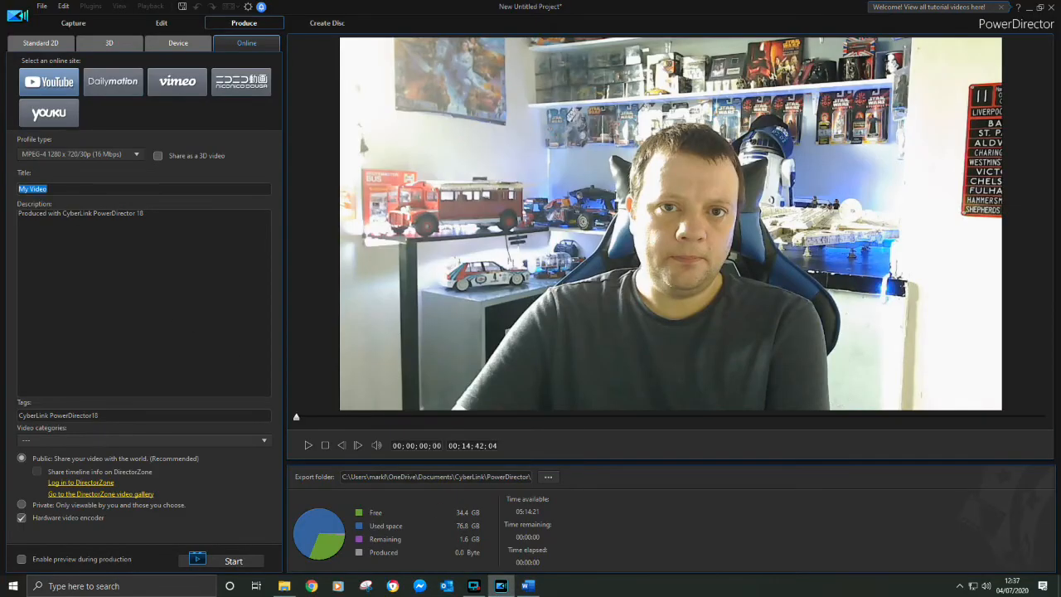
pyautogui.press('BackSpace')
pyautogui.rightClick(80, 189)
pyautogui.click(105, 234)
pyautogui.write('24')
# Replace the default description with the copied line and issue number, reading "Build The Terminator Issue 24"
pyautogui.moveTo(149, 212); pyautogui.dragTo(19, 214)
pyautogui.press('BackSpace')
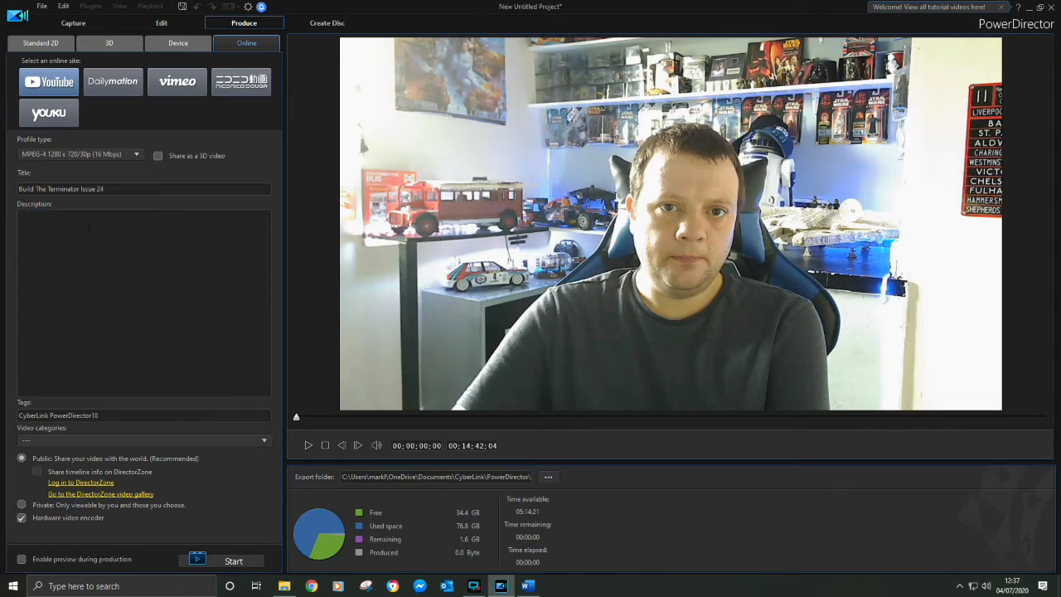
pyautogui.rightClick(78, 229)
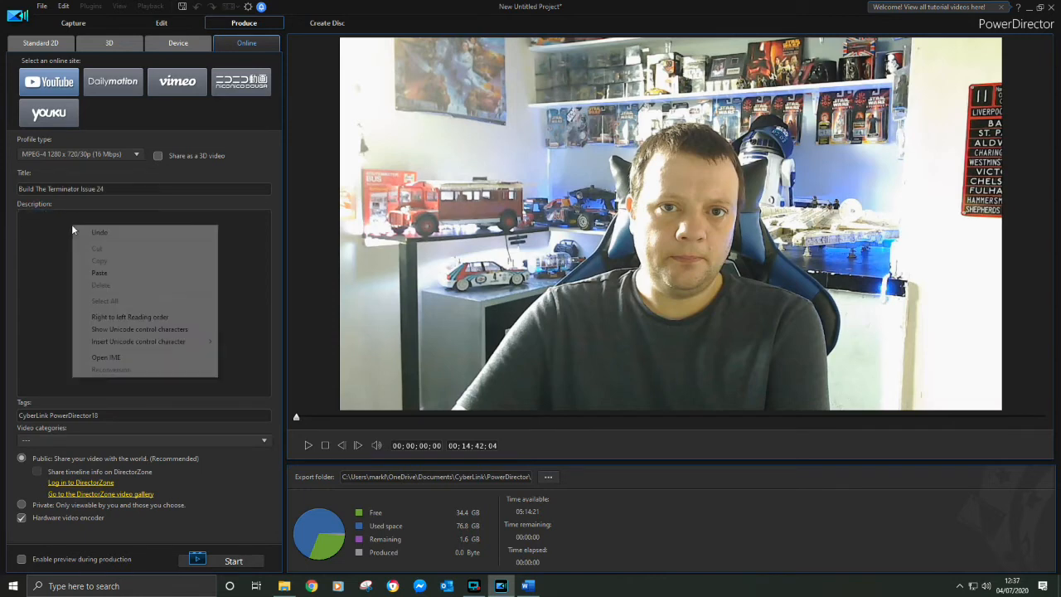
pyautogui.click(99, 273)
pyautogui.write('24')
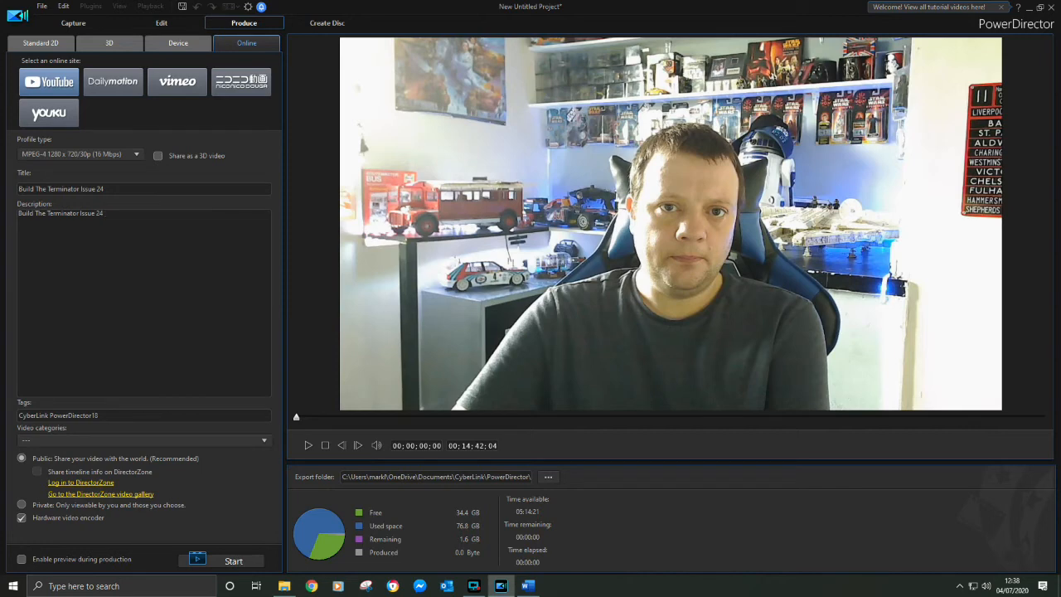
# Extend the description's first line with "Connect the Right Hand to the Right Arm" and add a blank line below it
pyautogui.write('onnect the Right Hand to the Right Arm')
pyautogui.press('Return')
pyautogui.press('Return')
# In the Word document, copy the block from the "You can get this at" Agora Models link through the Twitter page link
pyautogui.click(529, 585)
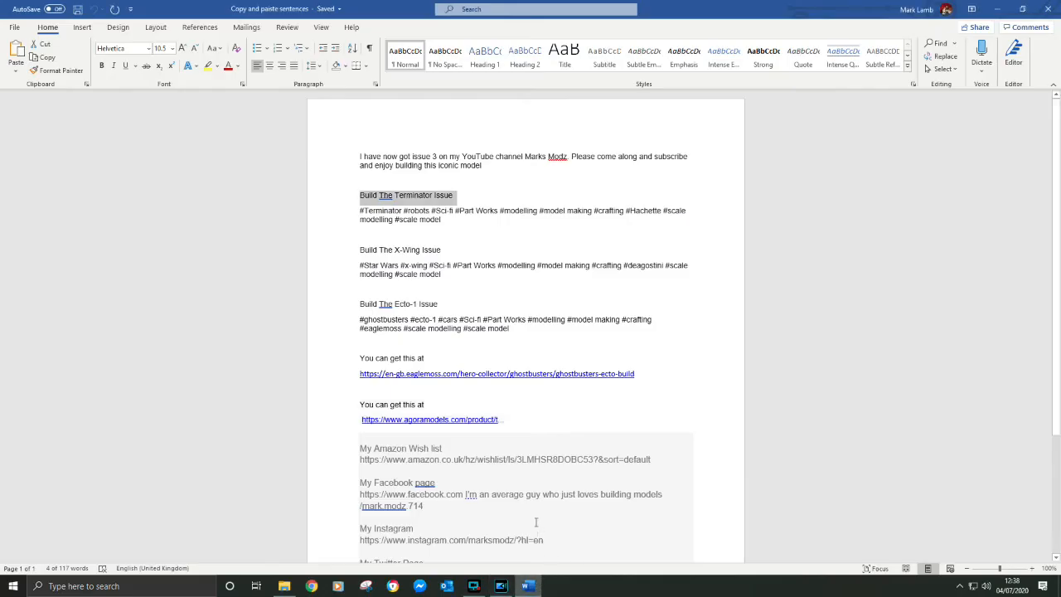
pyautogui.scroll(-4, 470, 471)
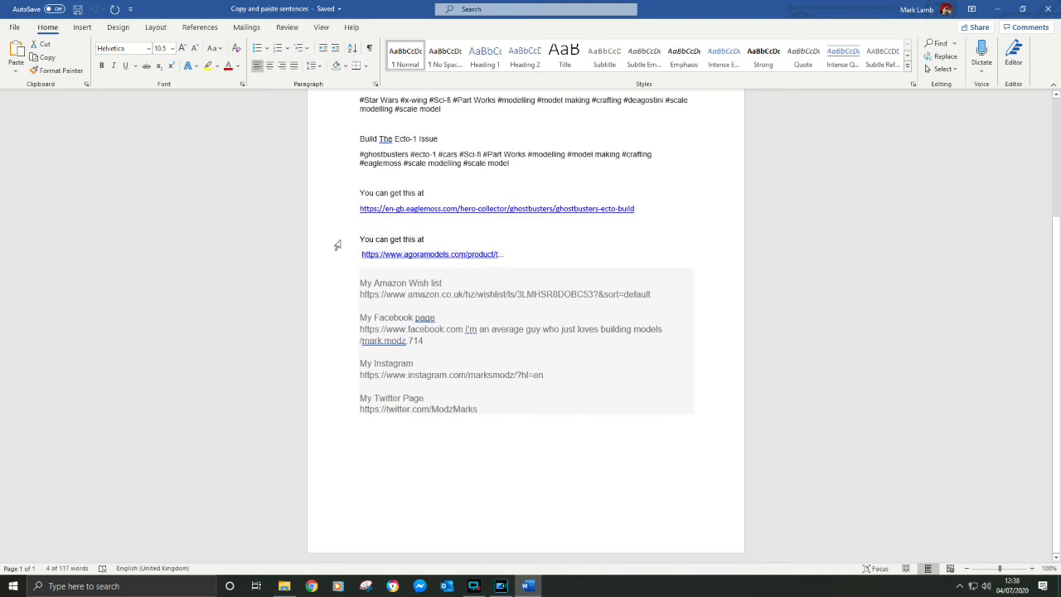
pyautogui.moveTo(359, 240); pyautogui.dragTo(520, 420)
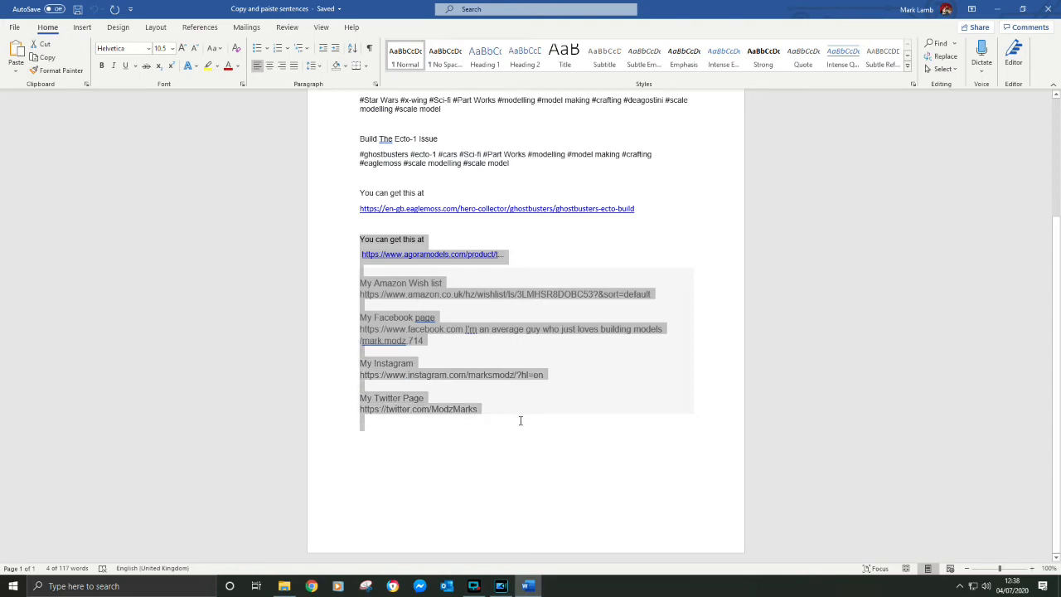
pyautogui.rightClick(398, 402)
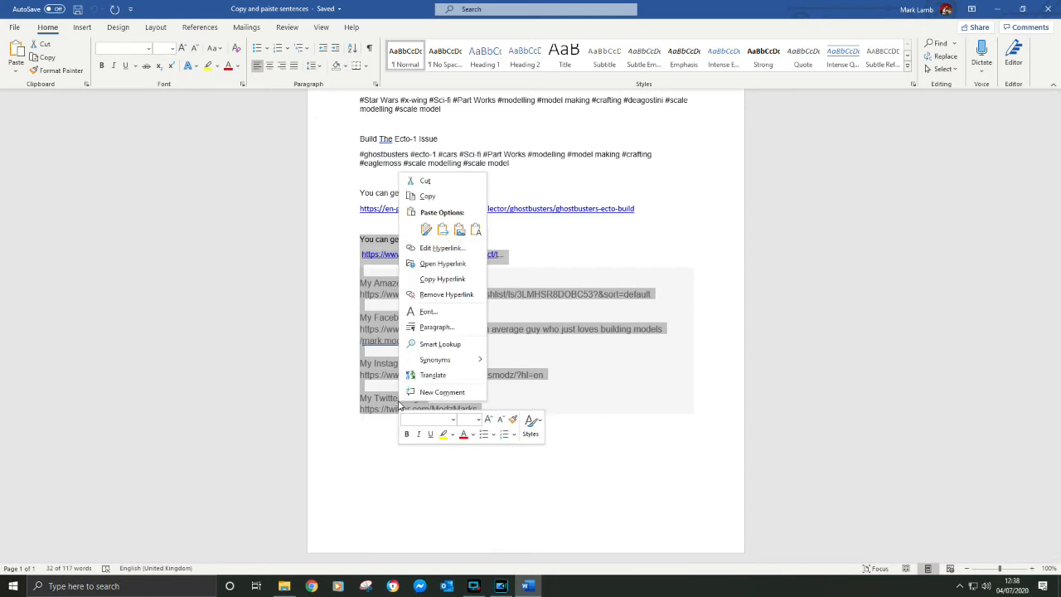
pyautogui.click(427, 195)
# Return to PowerDirector and paste the copied shop, wish list and social media links below the description's first line
pyautogui.click(484, 587)
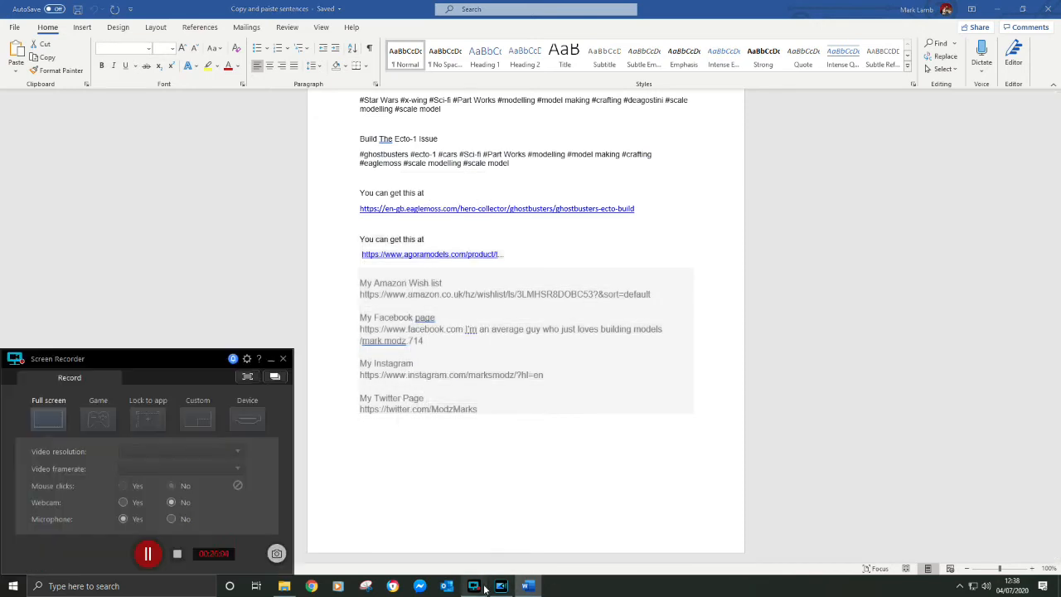
pyautogui.click(500, 585)
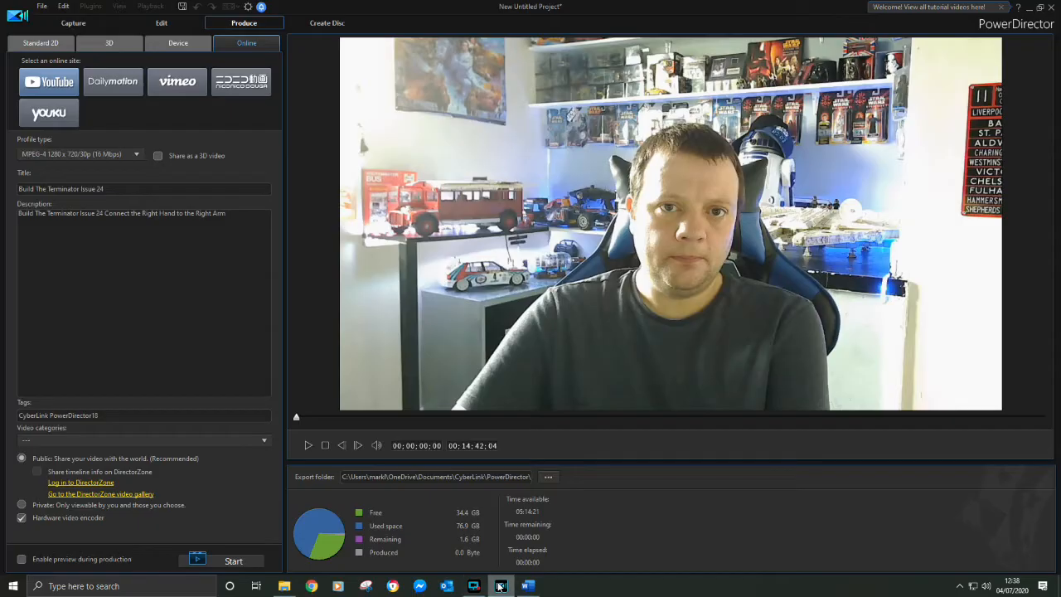
pyautogui.rightClick(96, 253)
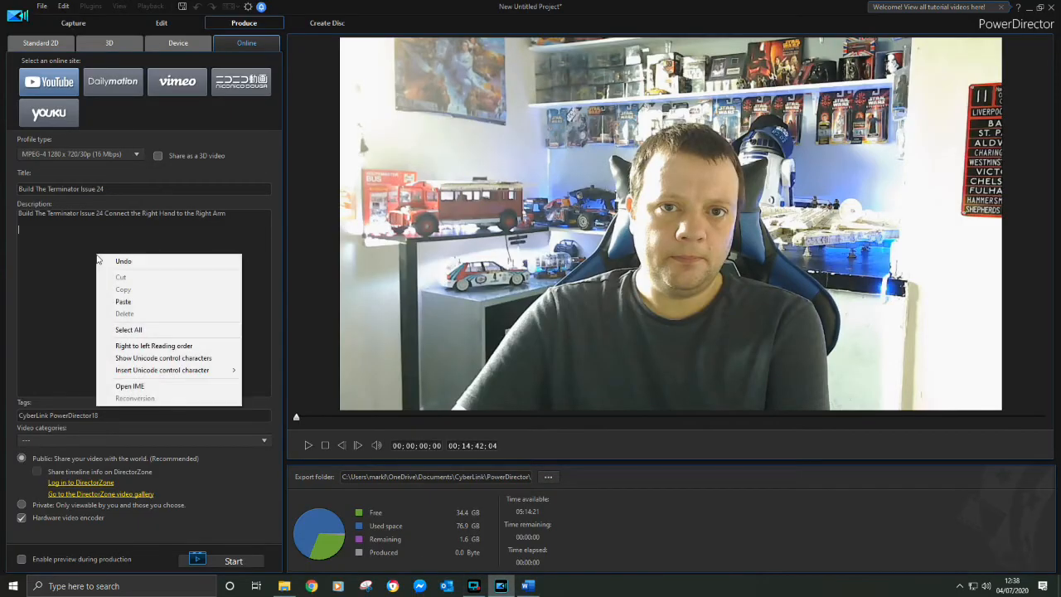
pyautogui.click(142, 308)
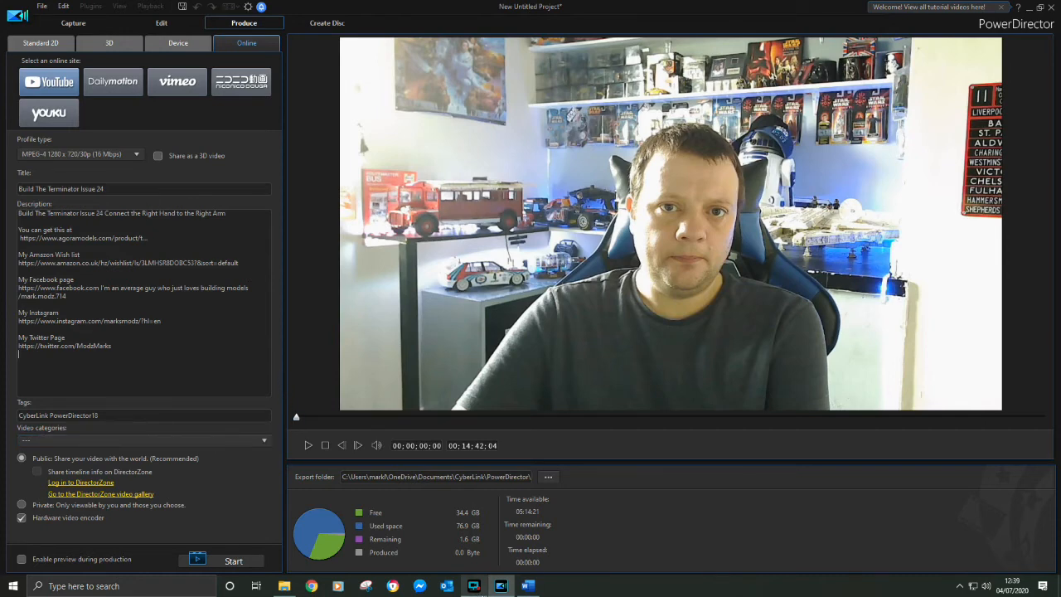
# In the Word document, copy the hashtags below "Build The Terminator Issue", from #Terminator to #scale model
pyautogui.click(527, 586)
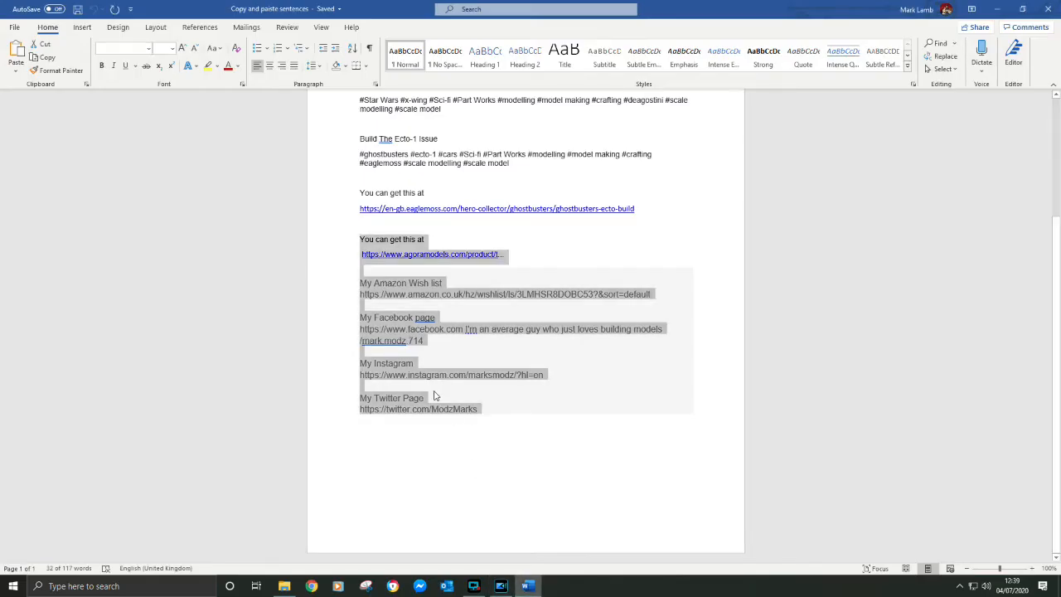
pyautogui.scroll(2, 435, 397)
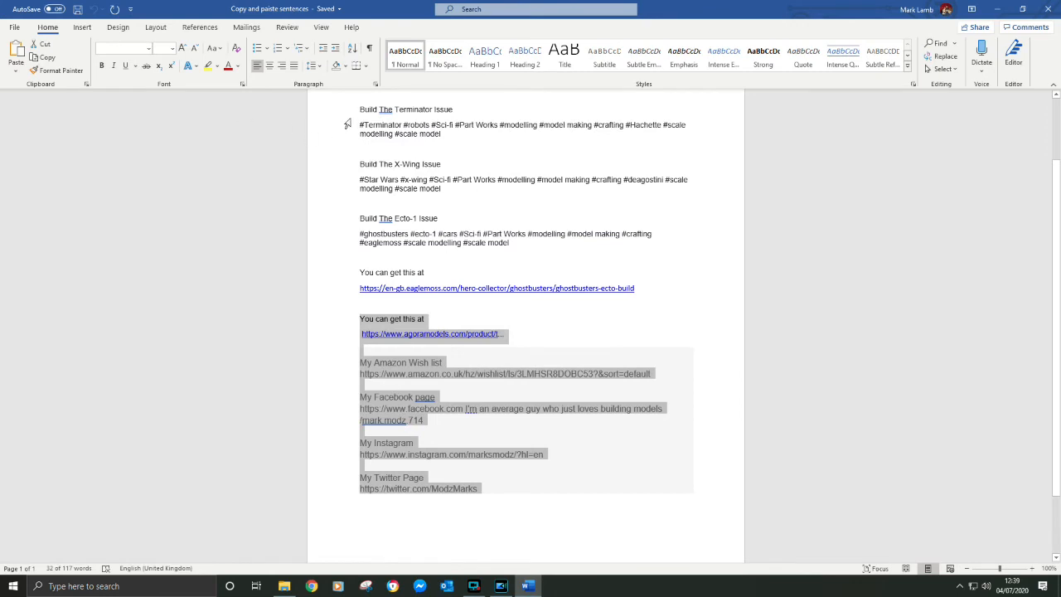
pyautogui.moveTo(356, 125); pyautogui.dragTo(437, 137)
pyautogui.rightClick(426, 137)
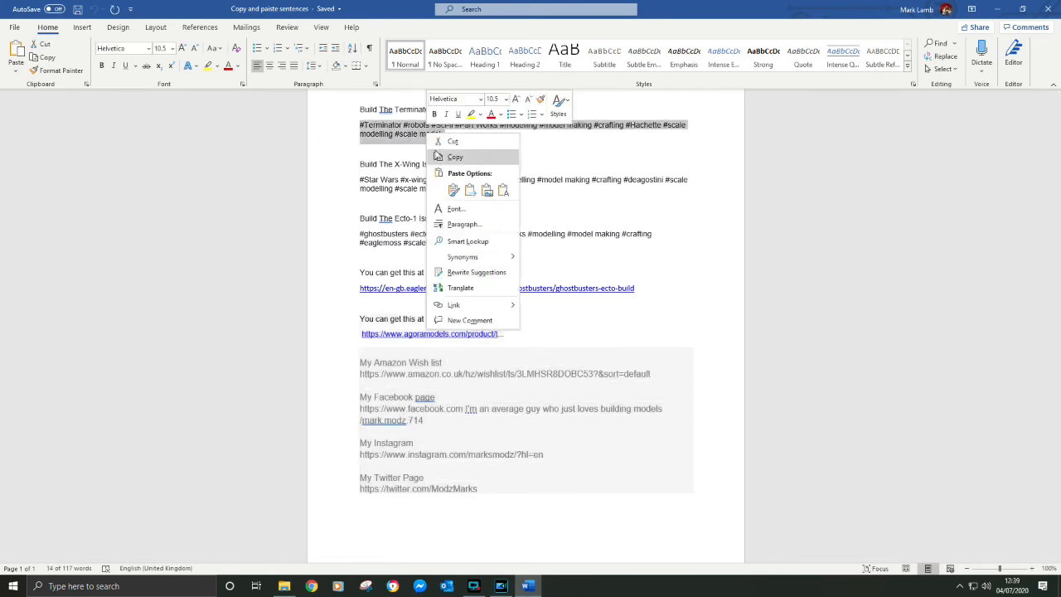
pyautogui.click(441, 157)
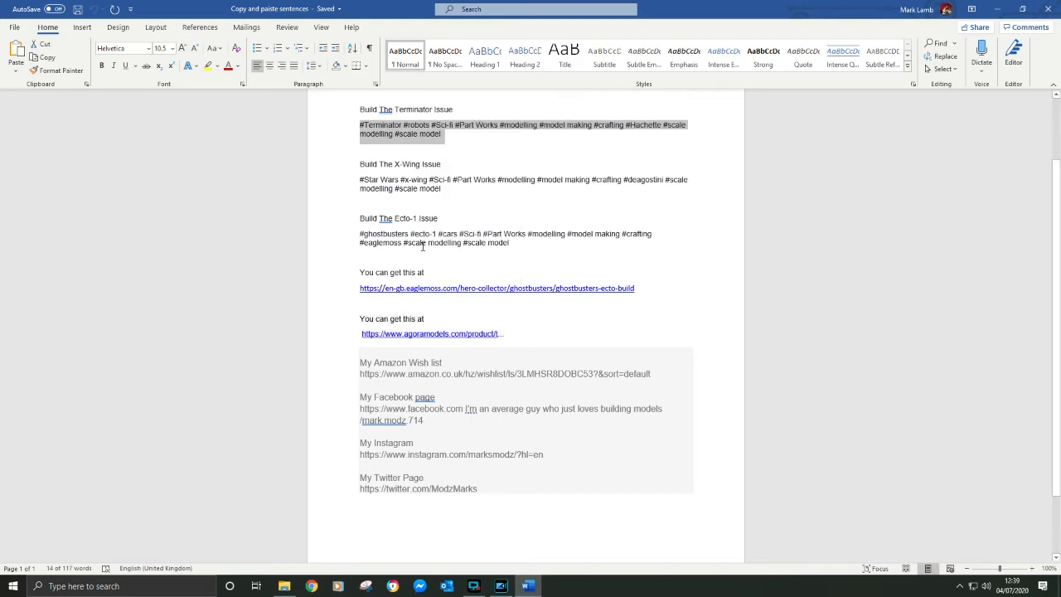
# Return to PowerDirector, replace the default tag with the copied Terminator hashtags and set the video category to Howto & Style
pyautogui.click(495, 586)
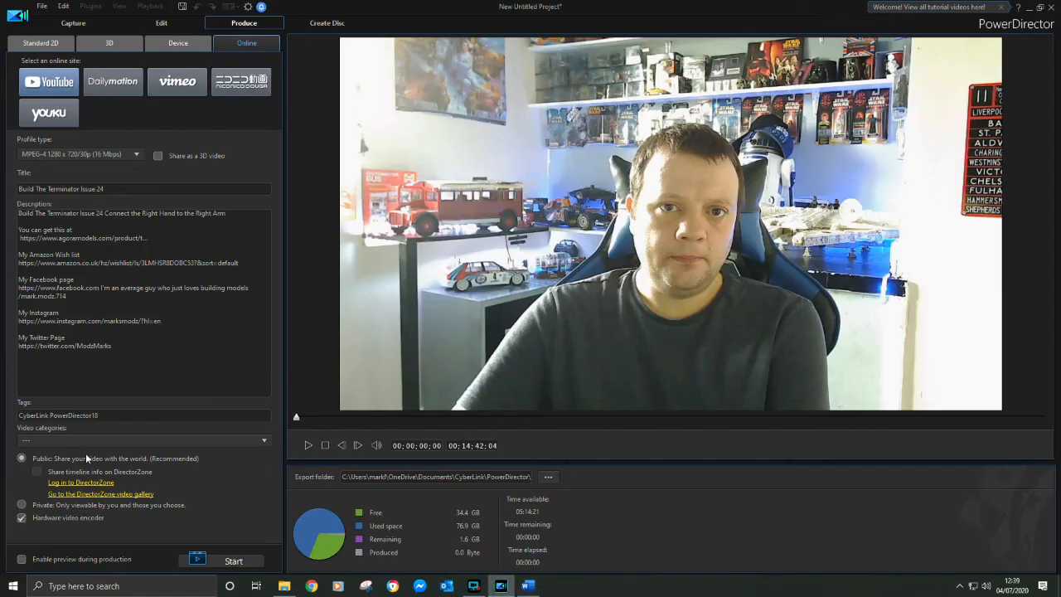
pyautogui.doubleClick(73, 415)
pyautogui.moveTo(47, 419); pyautogui.dragTo(3, 426)
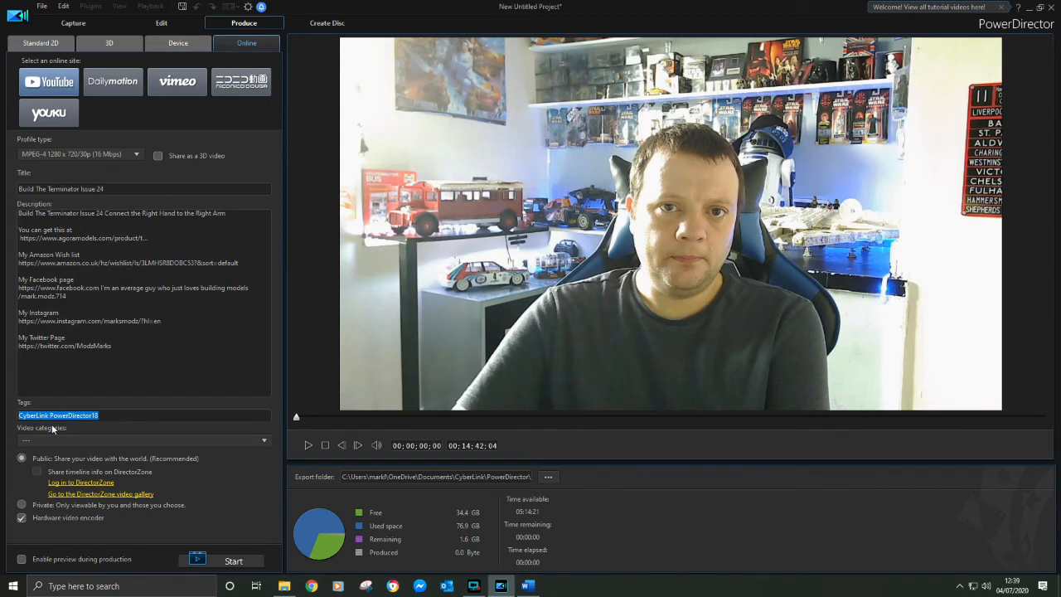
pyautogui.press('BackSpace')
pyautogui.rightClick(94, 418)
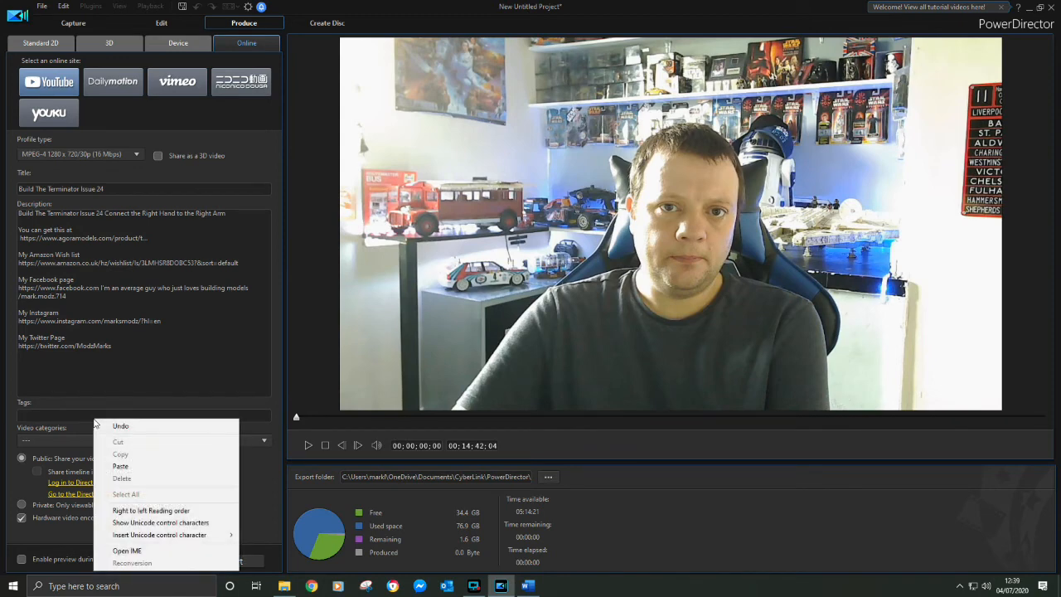
pyautogui.click(124, 464)
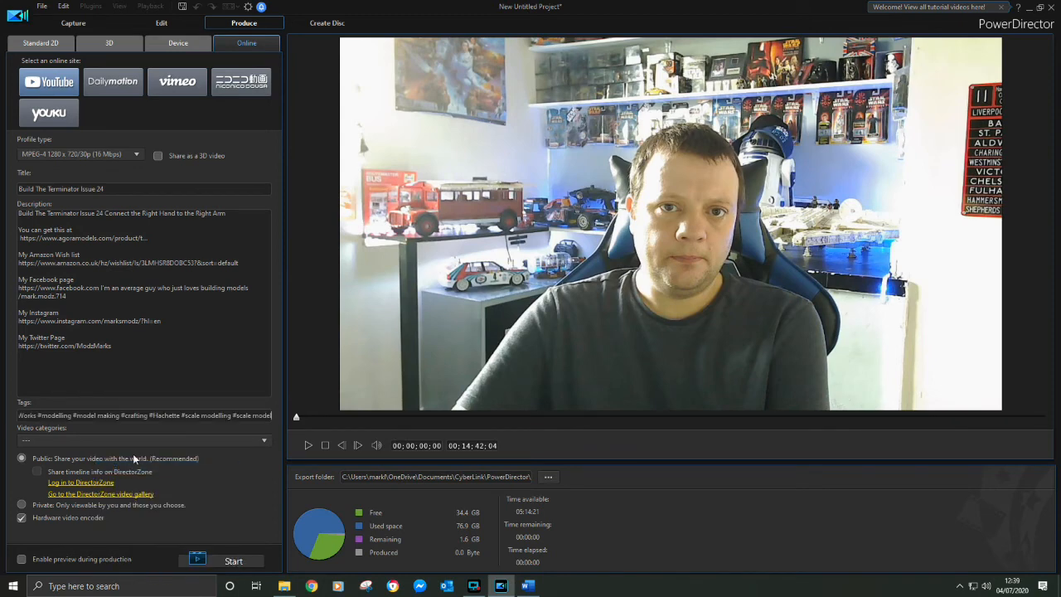
pyautogui.click(239, 443)
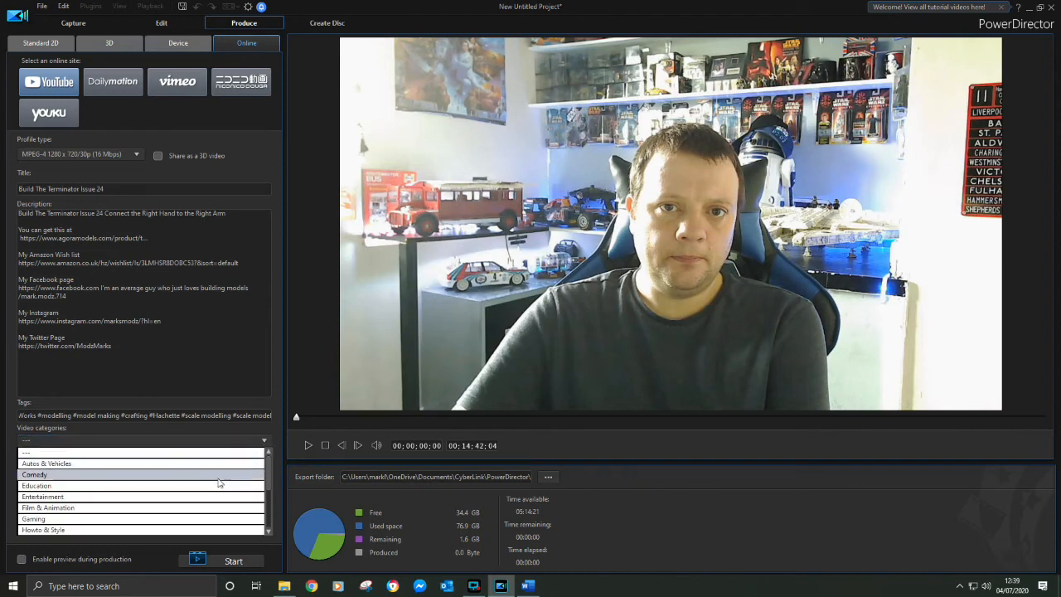
pyautogui.click(197, 530)
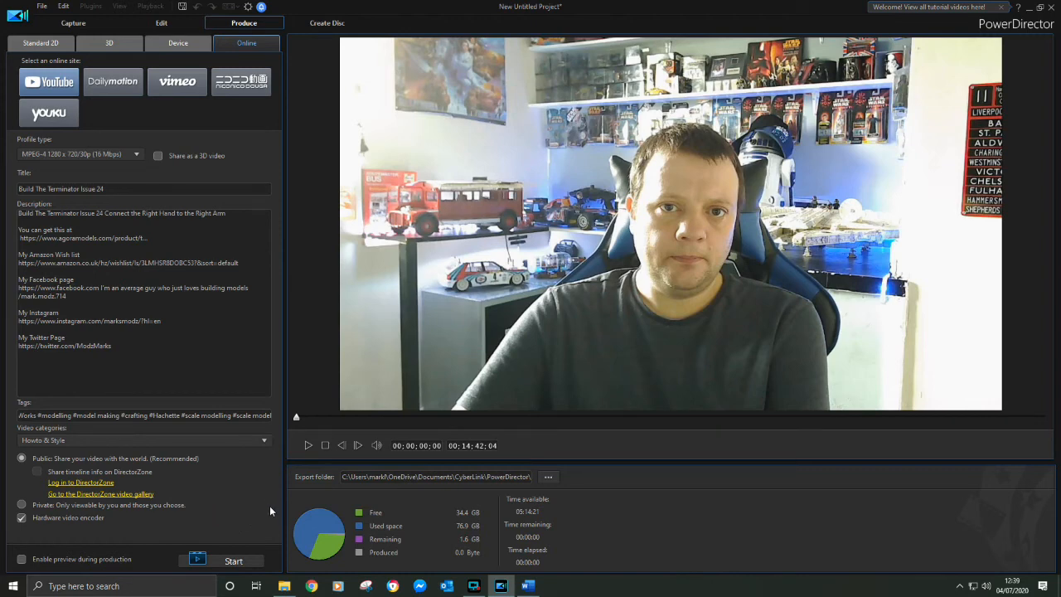
# Start producing the video for YouTube and authorize CyberLink PowerDirector to upload through the existing Google account
pyautogui.click(223, 562)
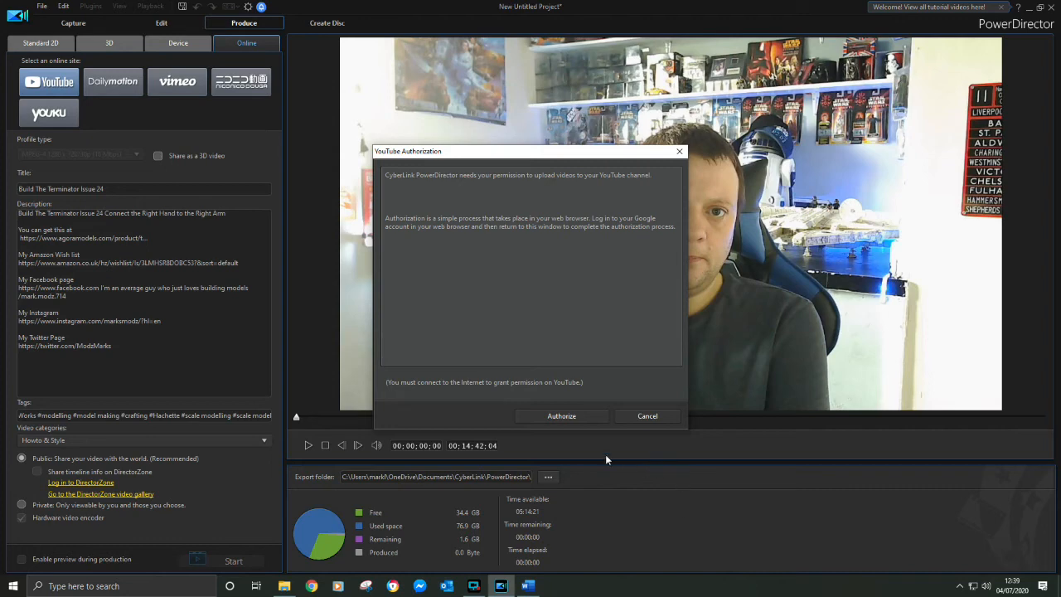
pyautogui.click(567, 417)
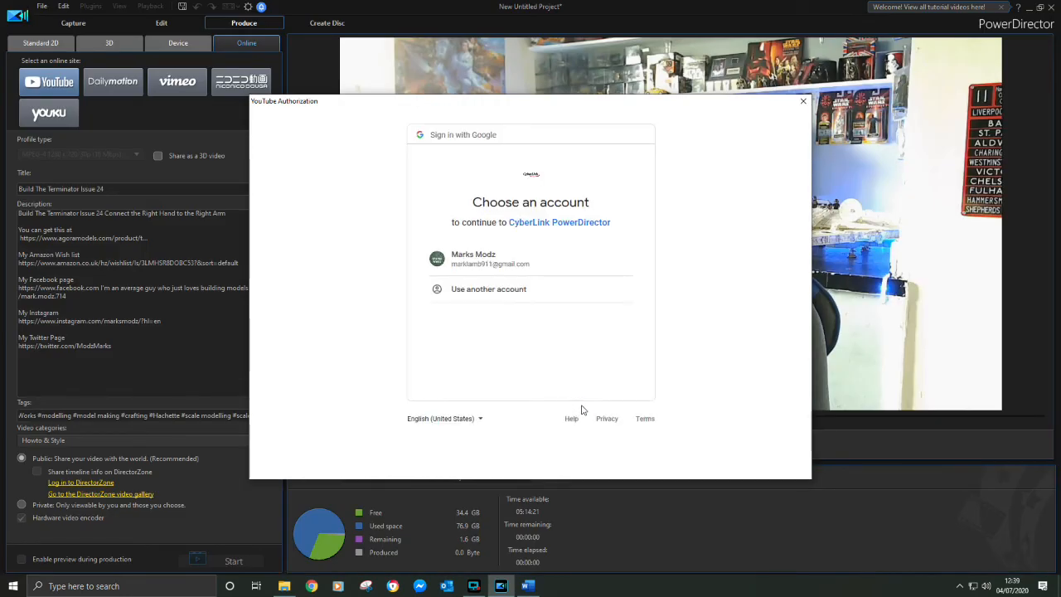
pyautogui.click(478, 263)
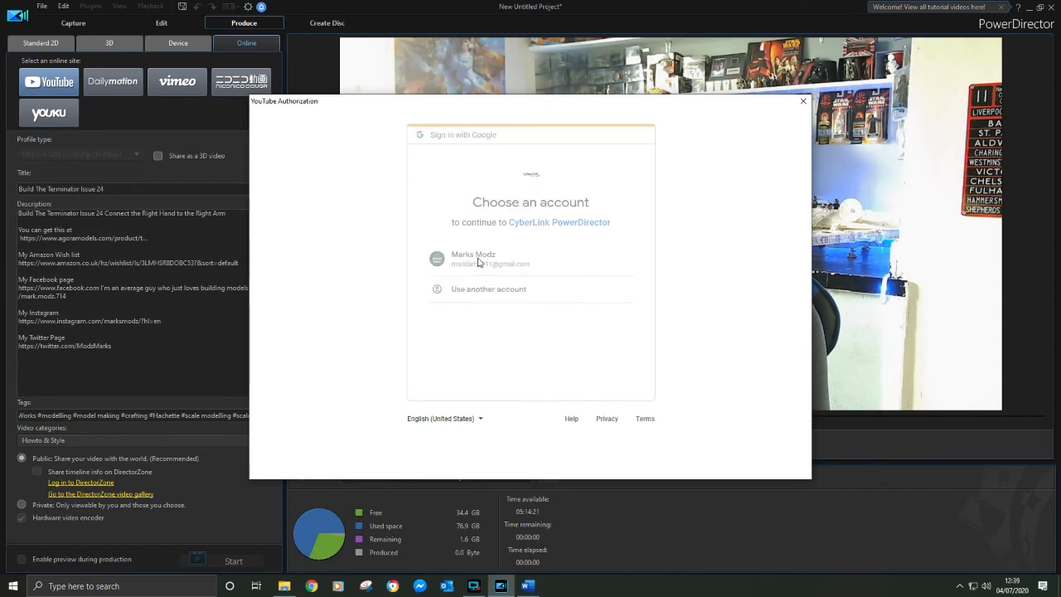
pyautogui.scroll(-3, 584, 358)
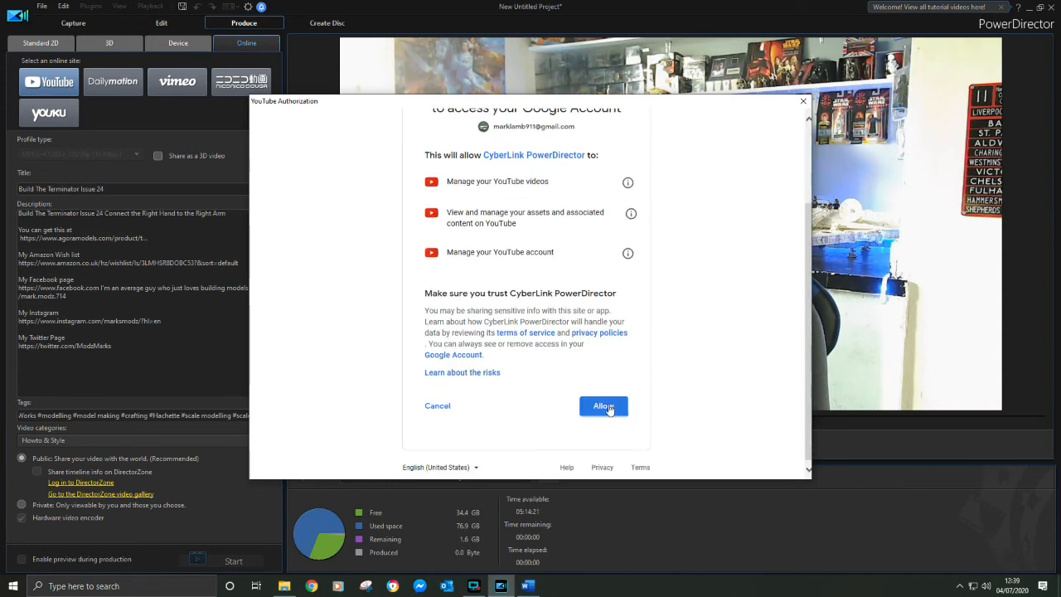
pyautogui.click(607, 407)
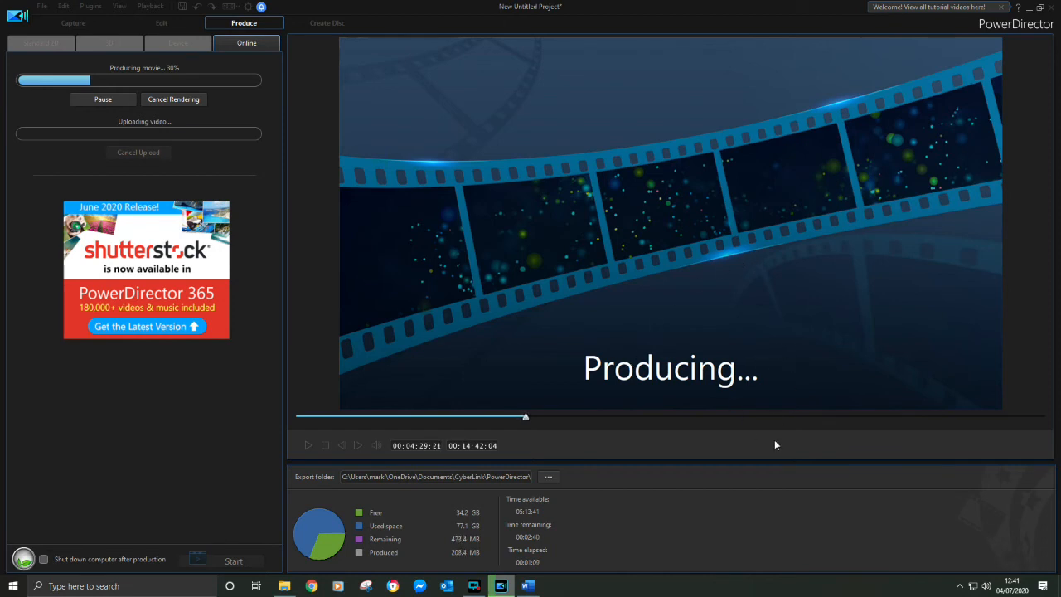
pyautogui.click(473, 587)
pyautogui.click(147, 552)
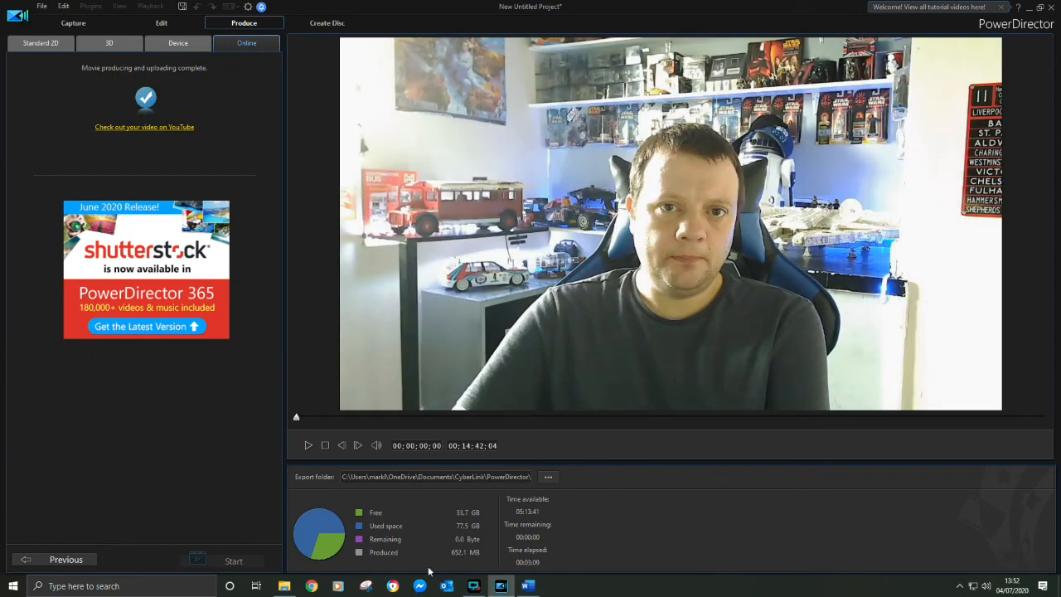
pyautogui.click(475, 588)
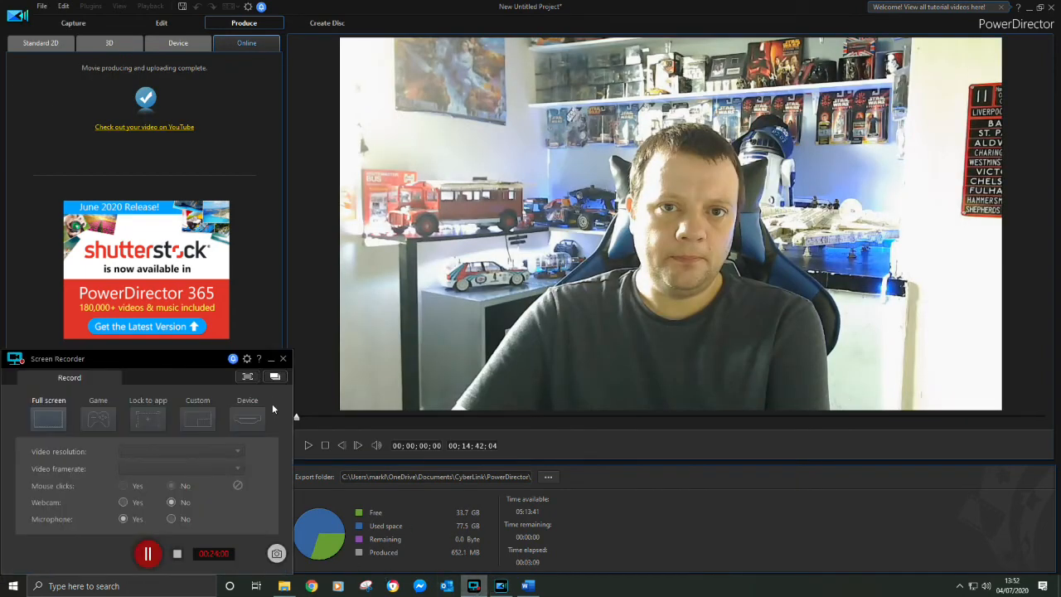
pyautogui.click(271, 359)
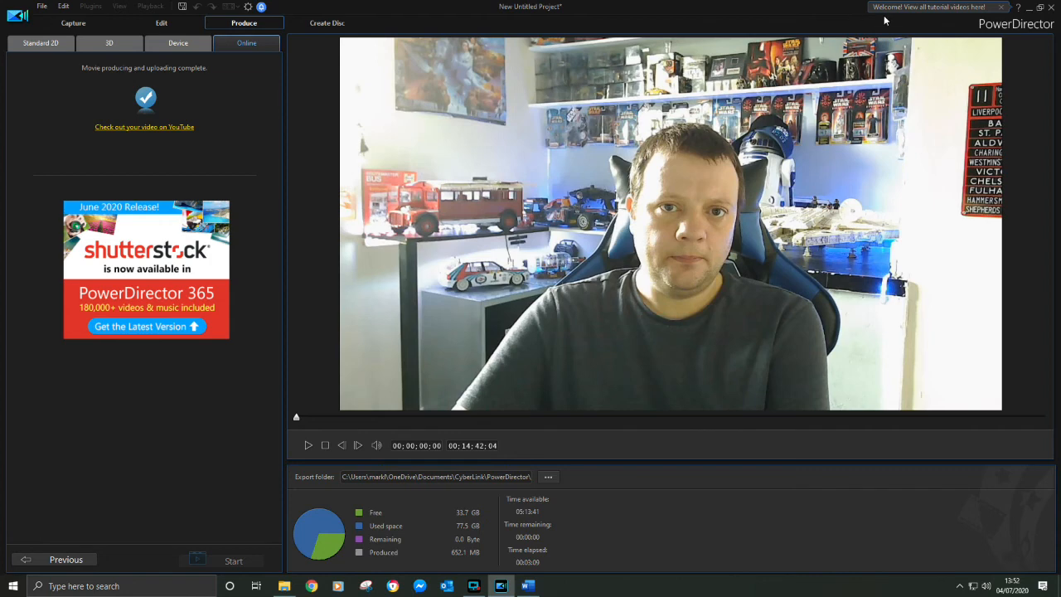
# Close PowerDirector without saving the project, and minimize the Word document and the Channel folder window
pyautogui.click(1053, 7)
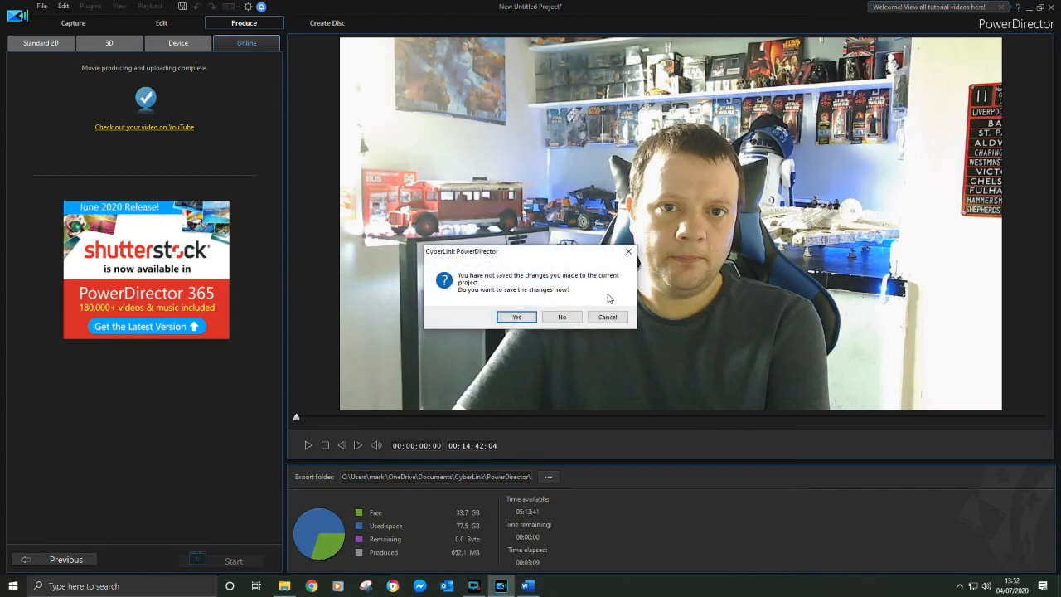
pyautogui.click(561, 317)
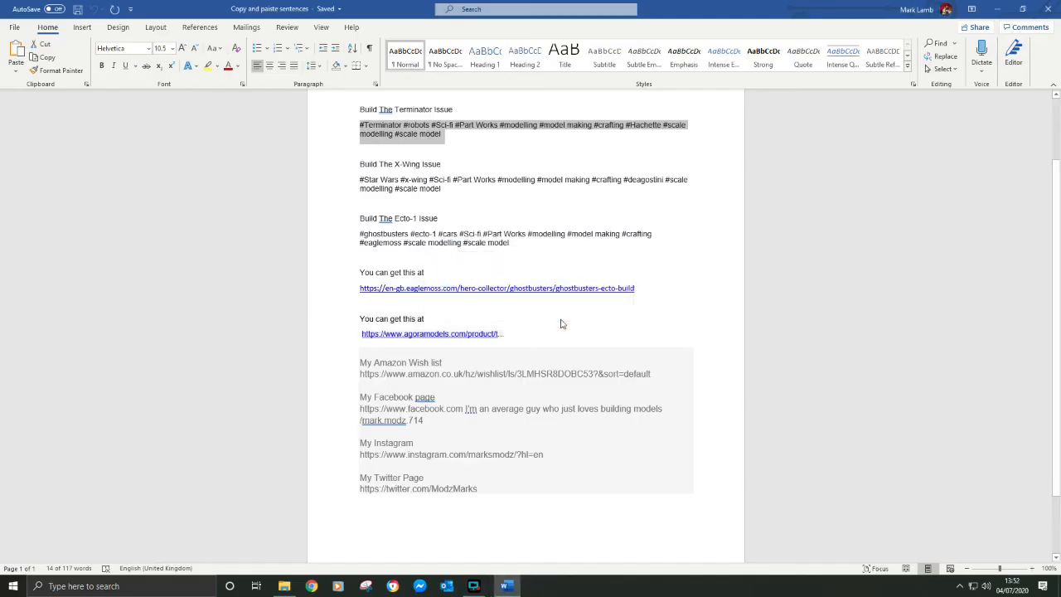
pyautogui.click(997, 9)
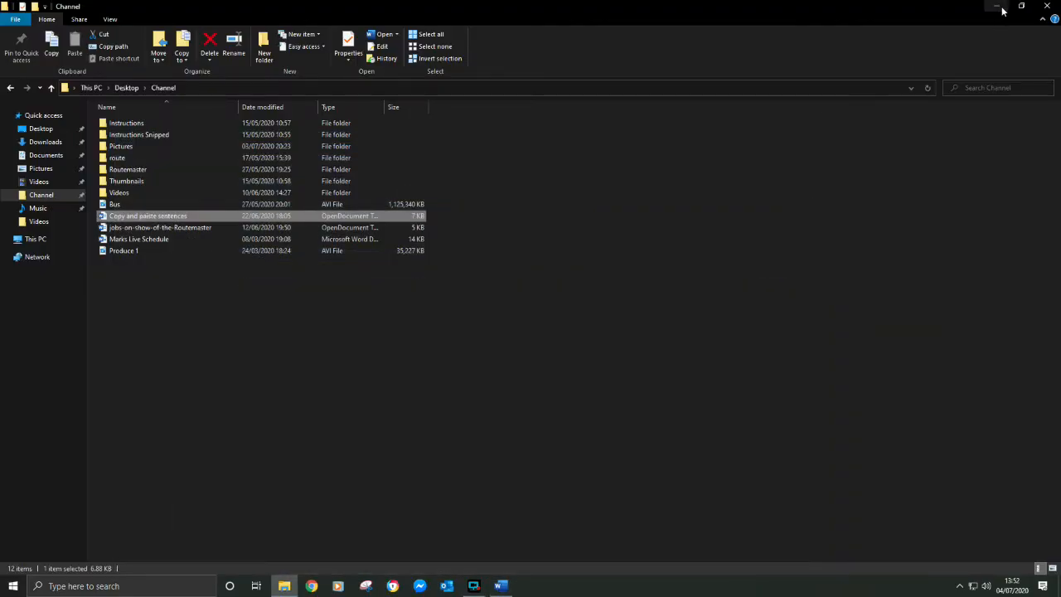
pyautogui.click(999, 7)
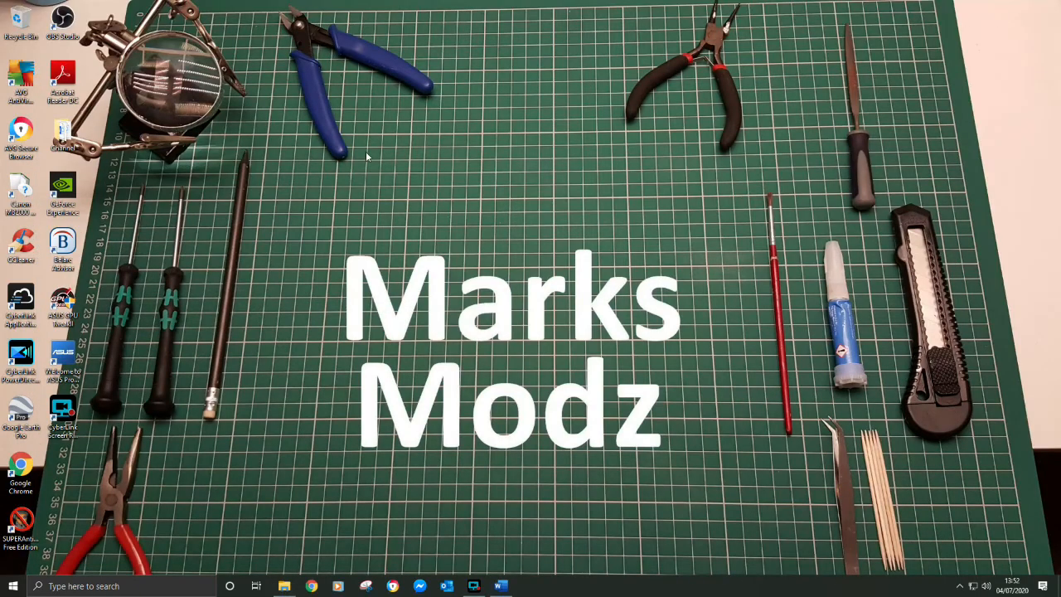
# Switch to the web browser, open the bookmarked YouTube channel's video manager and open the details of Build The Terminator Issue 24
pyautogui.click(394, 587)
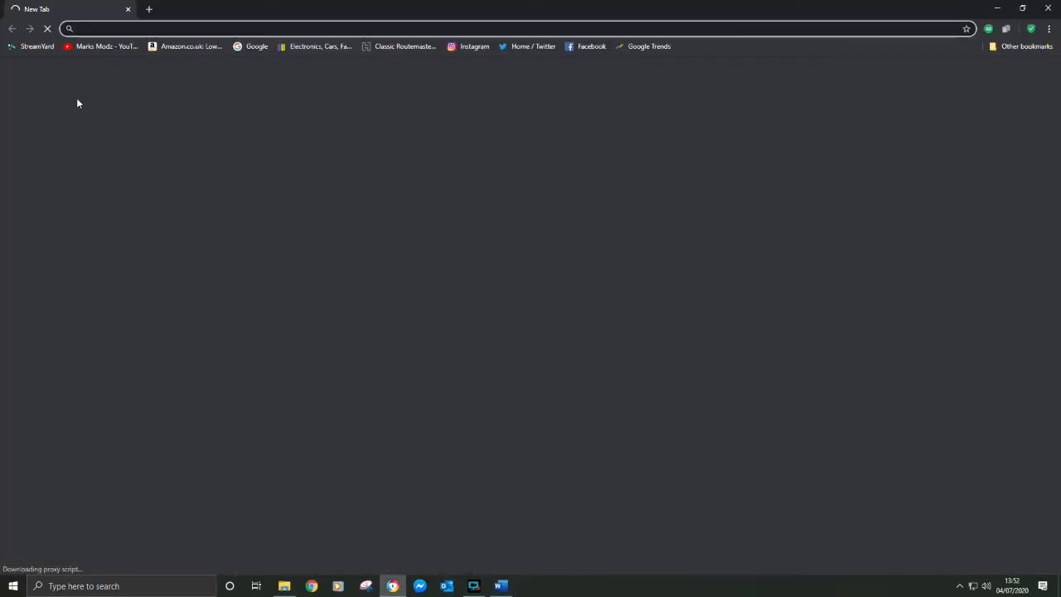
pyautogui.click(115, 47)
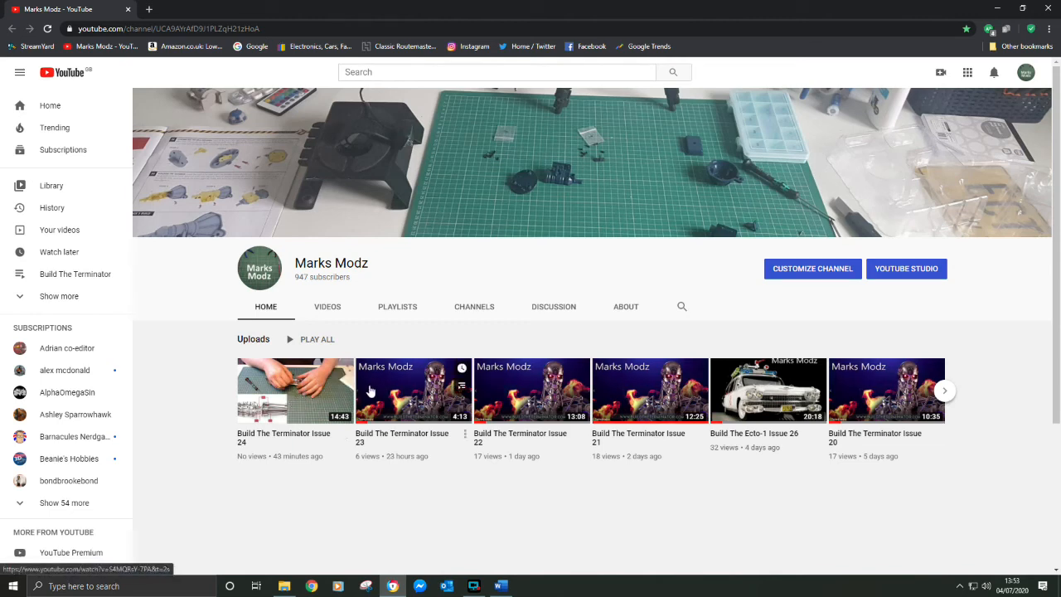
pyautogui.click(807, 276)
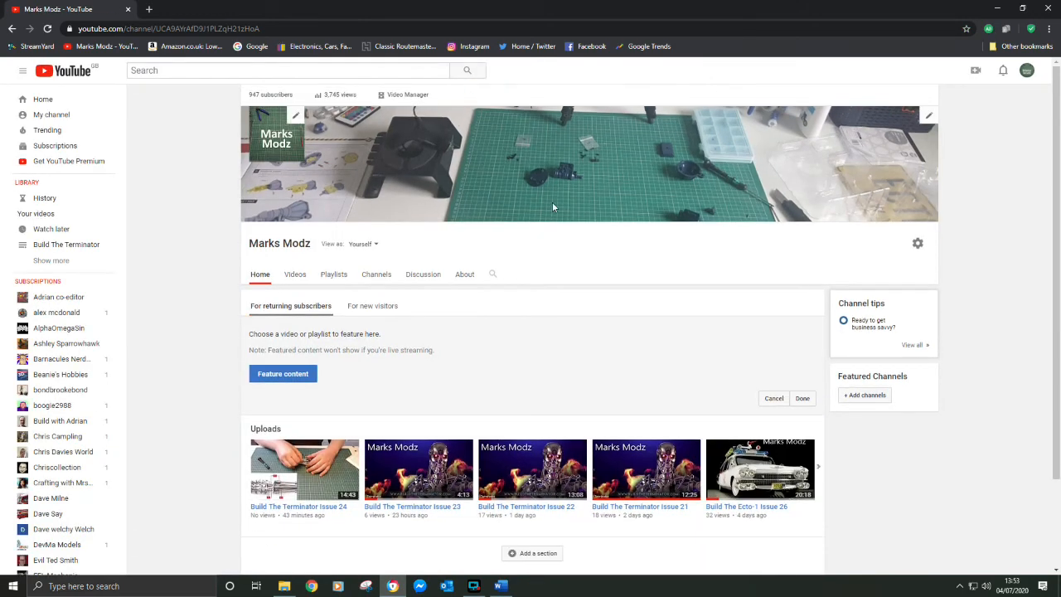
pyautogui.click(403, 95)
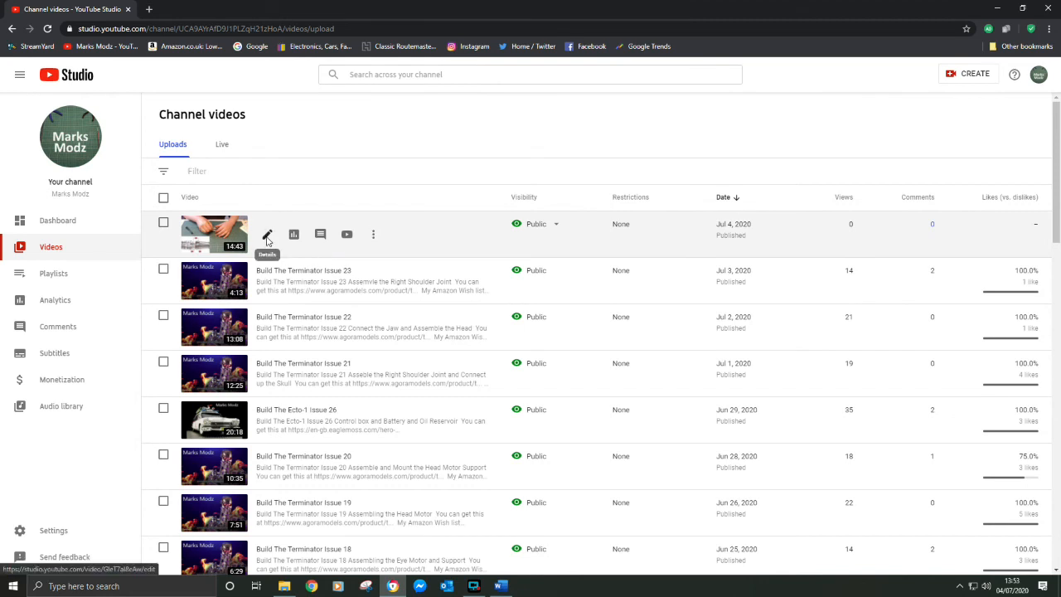
pyautogui.click(266, 237)
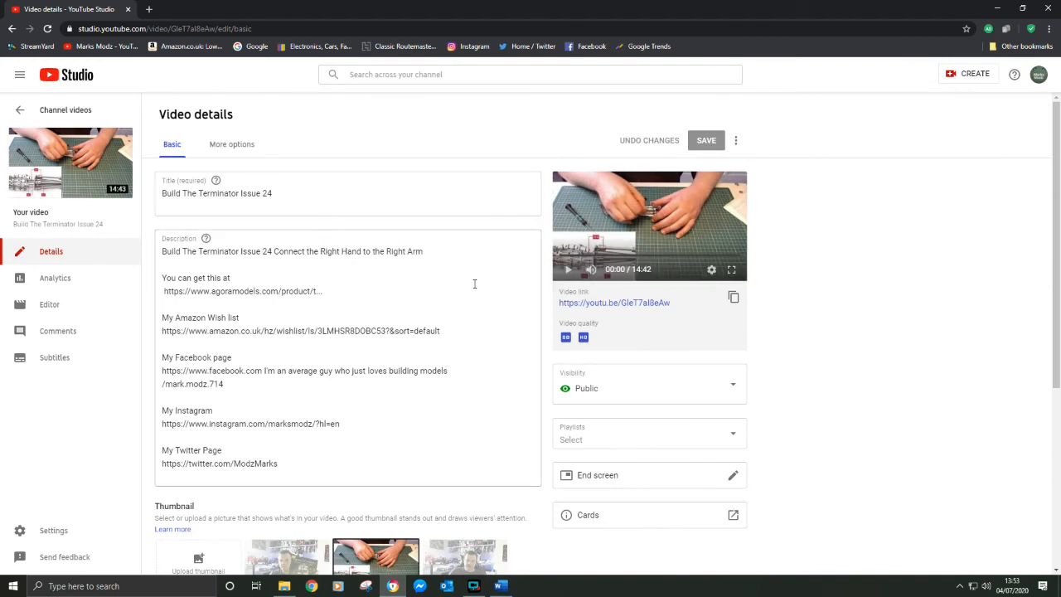
# Add the Issue 24 video to the Build The Terminator playlist
pyautogui.scroll(-2, 474, 283)
pyautogui.click(635, 323)
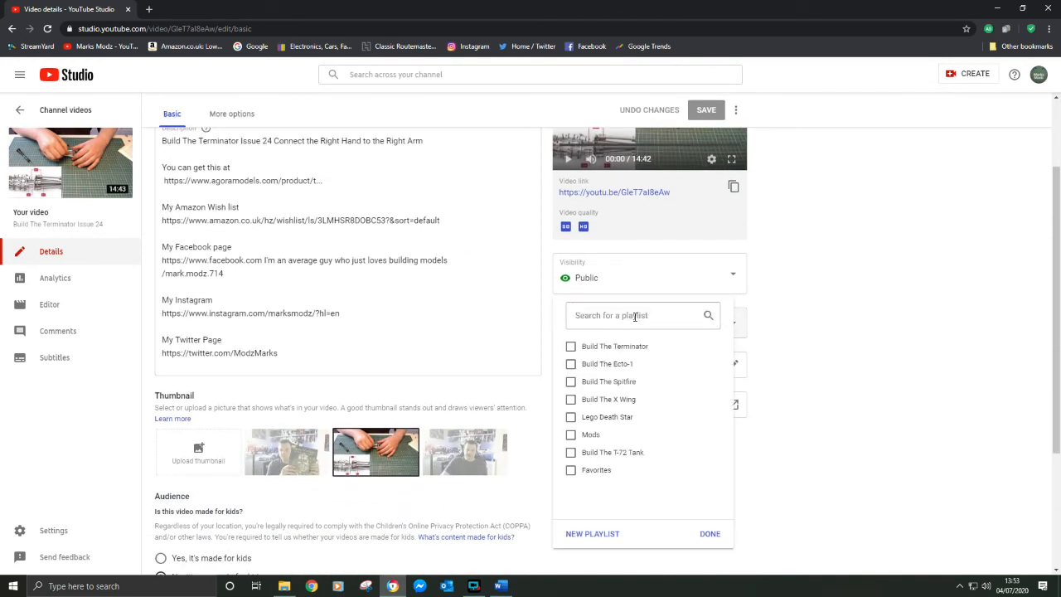
pyautogui.click(571, 348)
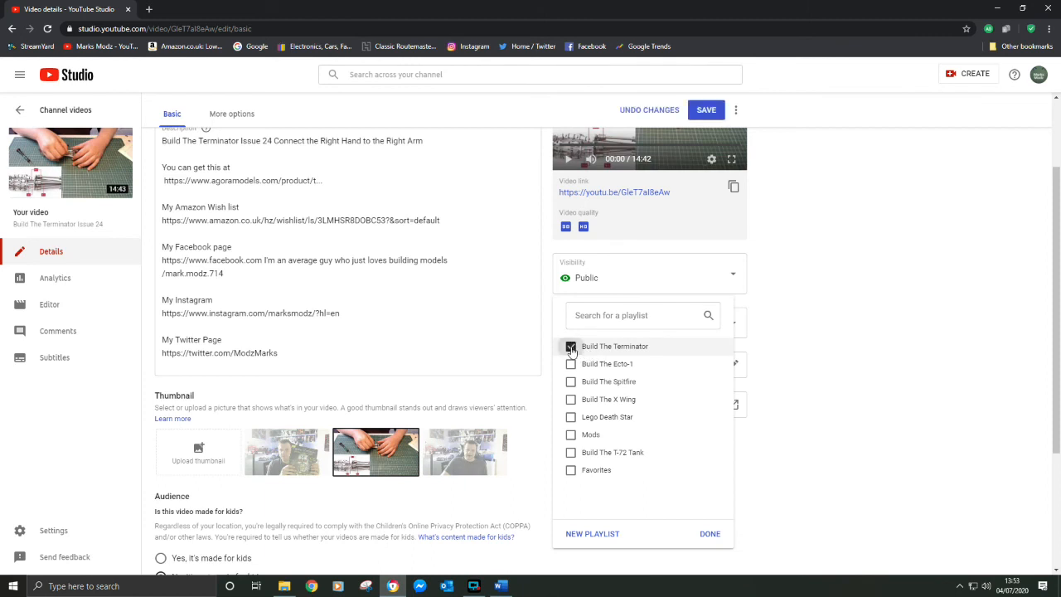
pyautogui.click(704, 534)
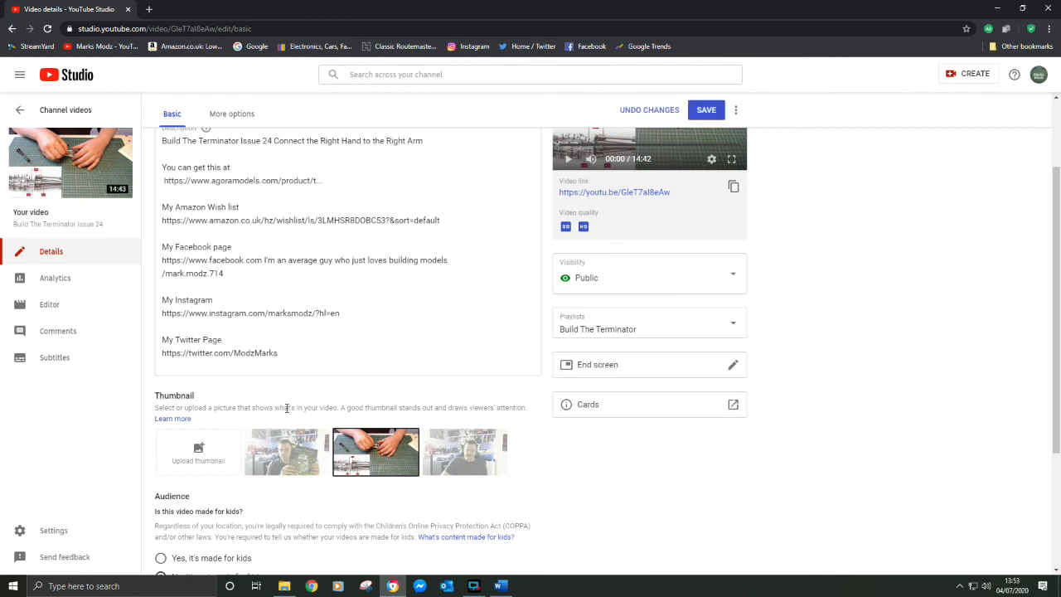
# Upload the Terminator PNG from the Thumbnails folder as the video's custom thumbnail and save the video details
pyautogui.scroll(-2, 287, 408)
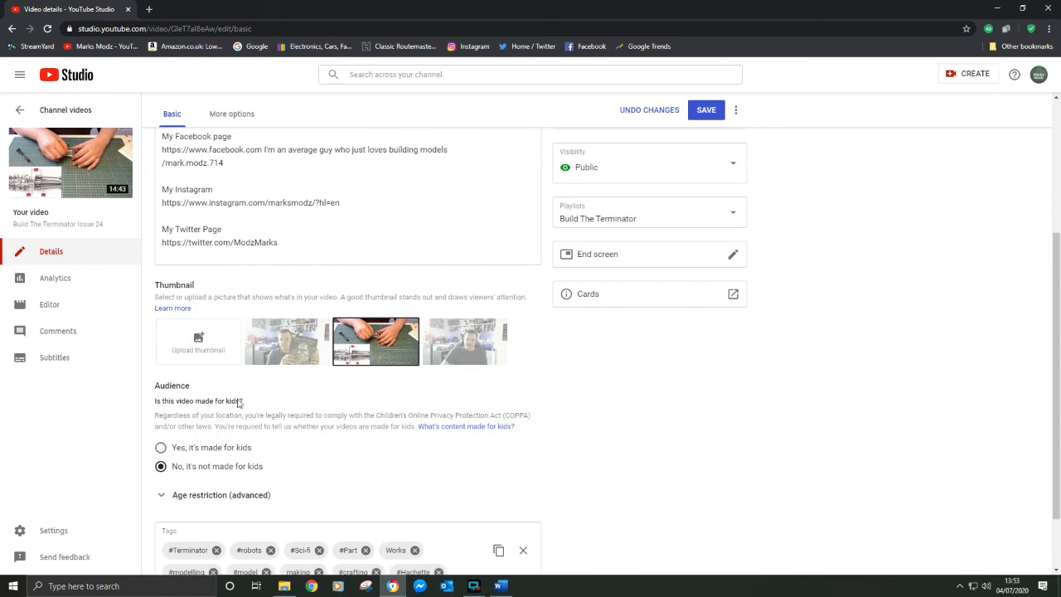
pyautogui.click(197, 343)
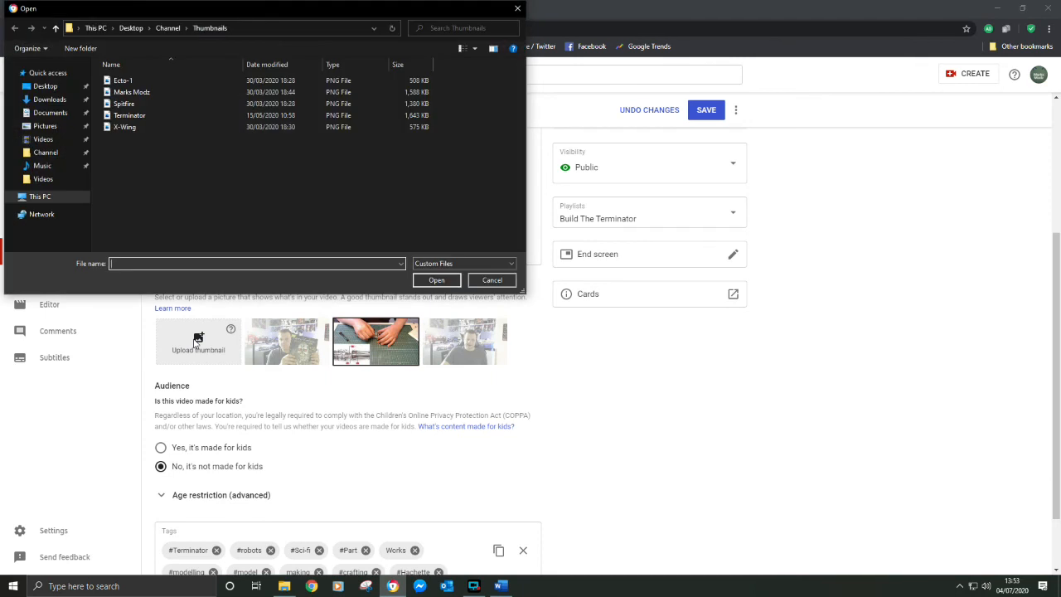
pyautogui.click(125, 116)
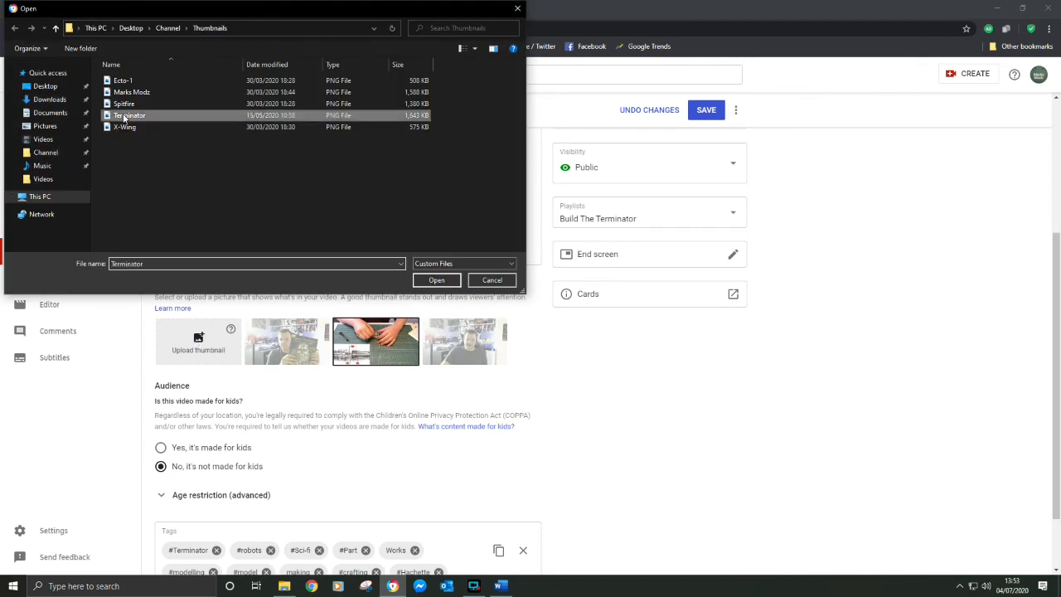
pyautogui.click(437, 280)
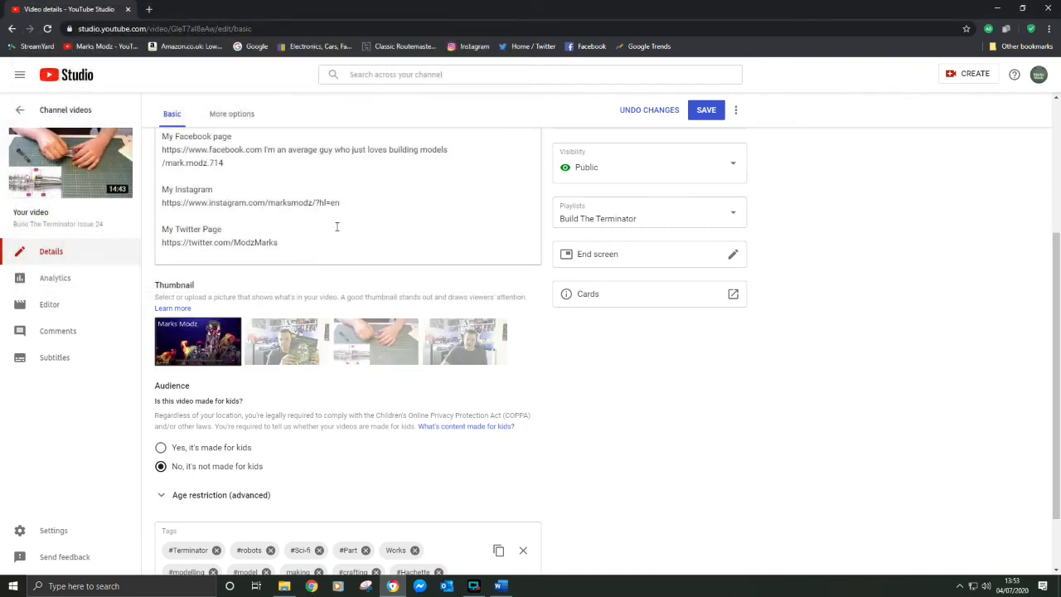
pyautogui.scroll(2, 337, 232)
pyautogui.scroll(1, 406, 168)
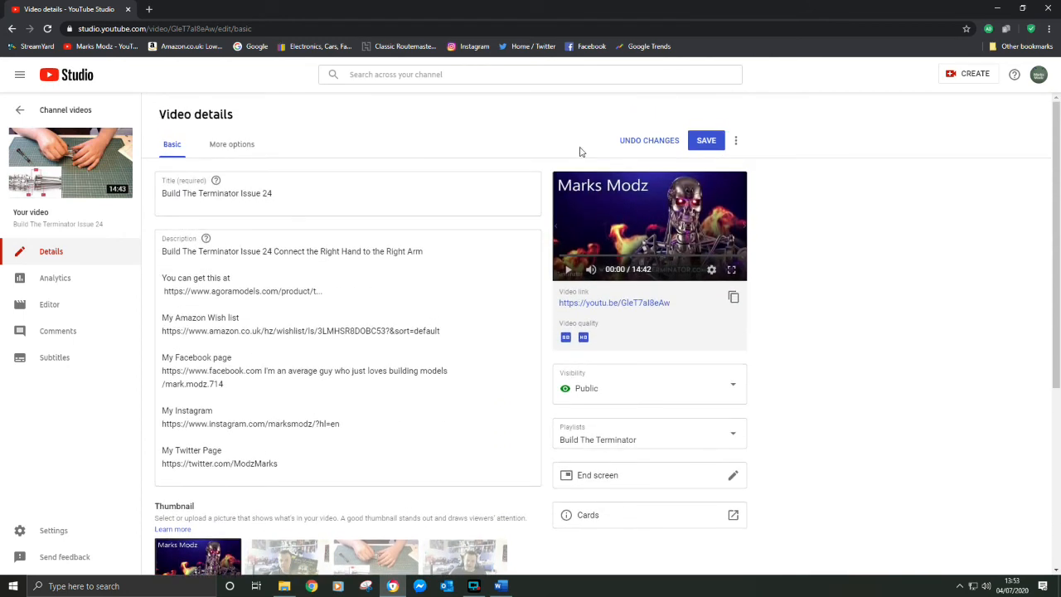
pyautogui.click(705, 141)
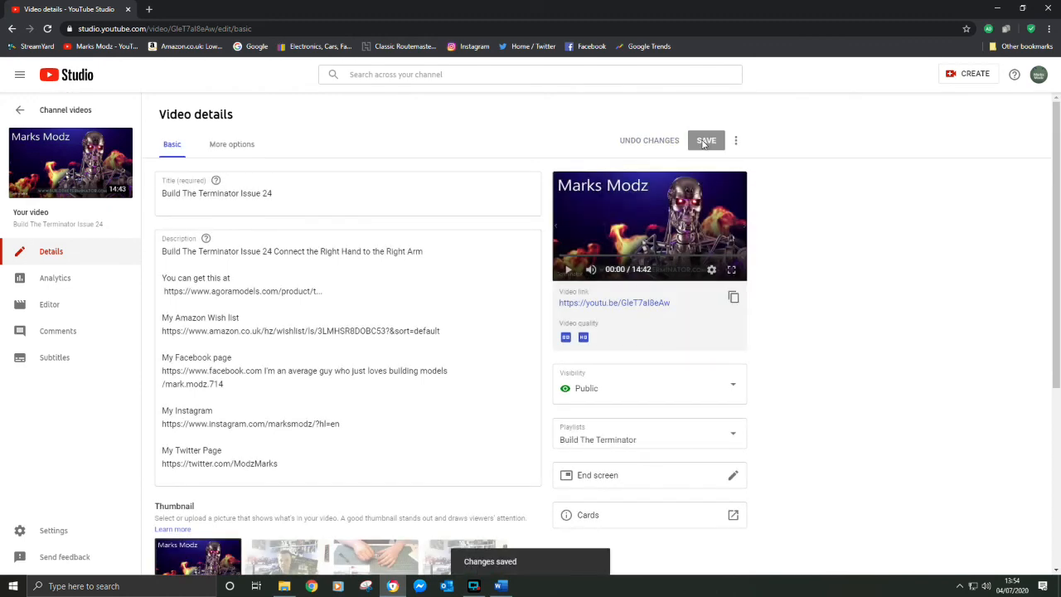
# Go back to the channel videos list to check the updated Issue 24 entry, and open the bookmarked YouTube channel page
pyautogui.click(81, 110)
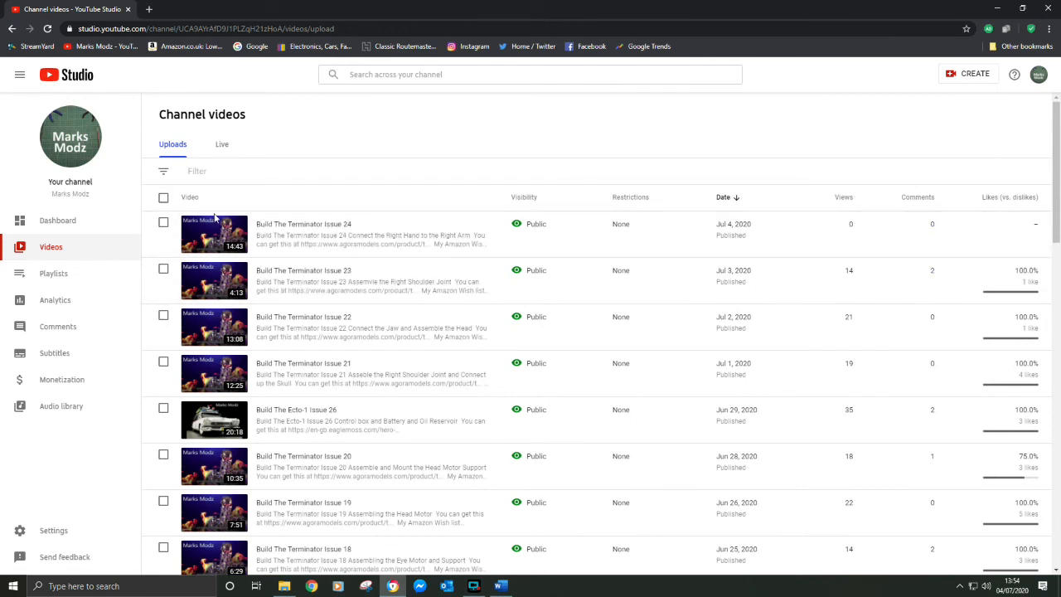
pyautogui.click(111, 51)
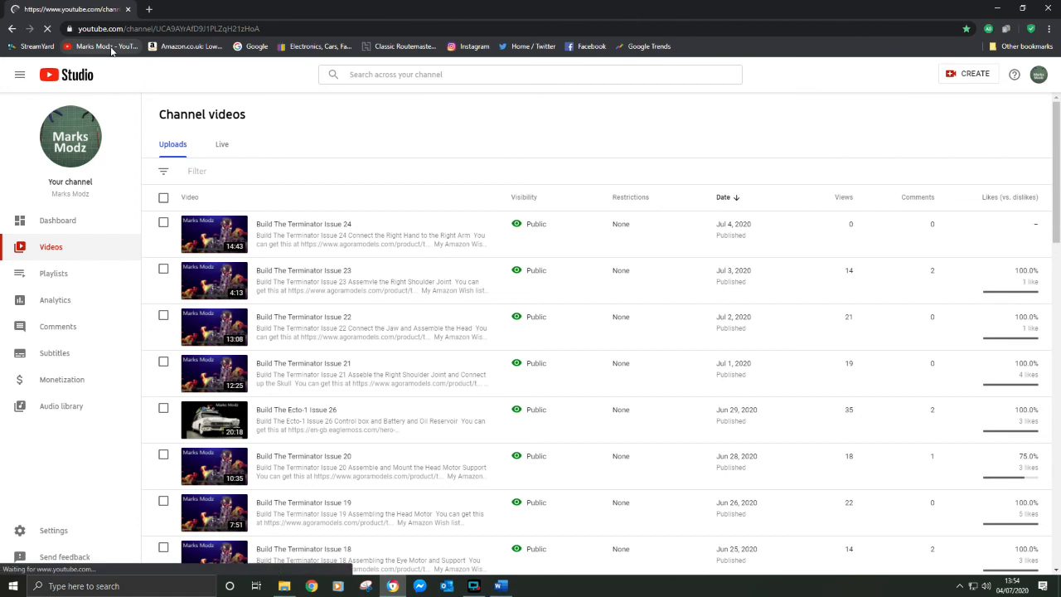